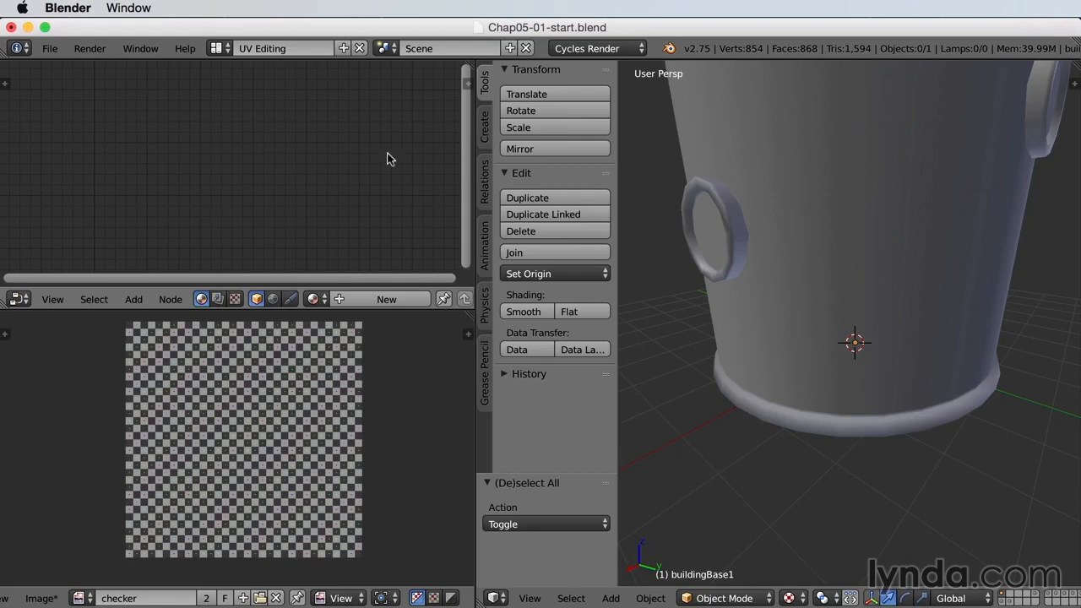
- Enter Edit Mode on the building base and select its whole mesh to show all its UVs
right_click(918, 353)
scroll(918, 355, "down", 4)
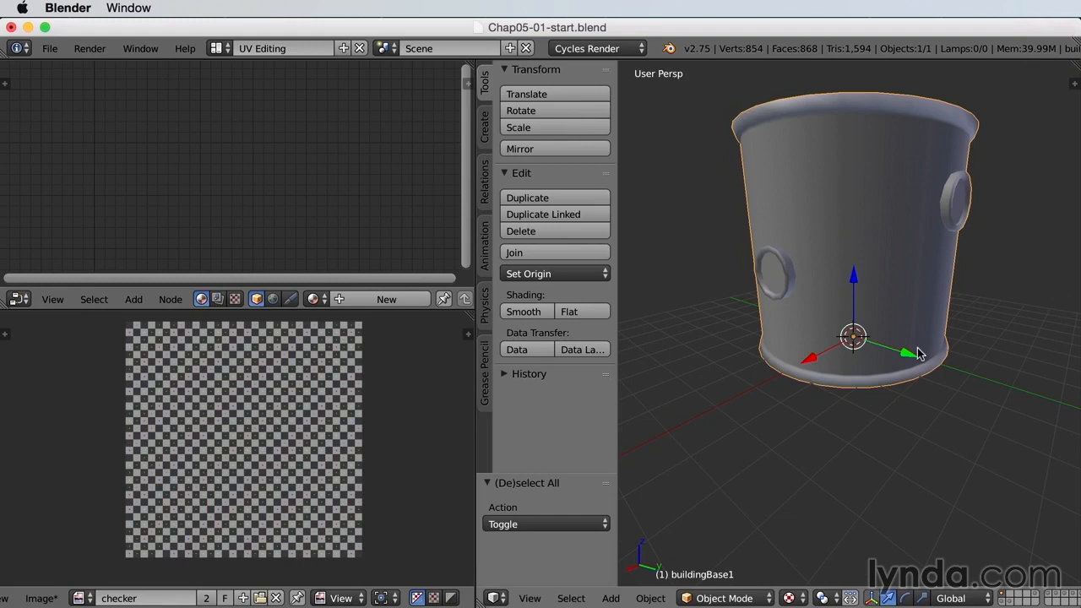
key("Tab")
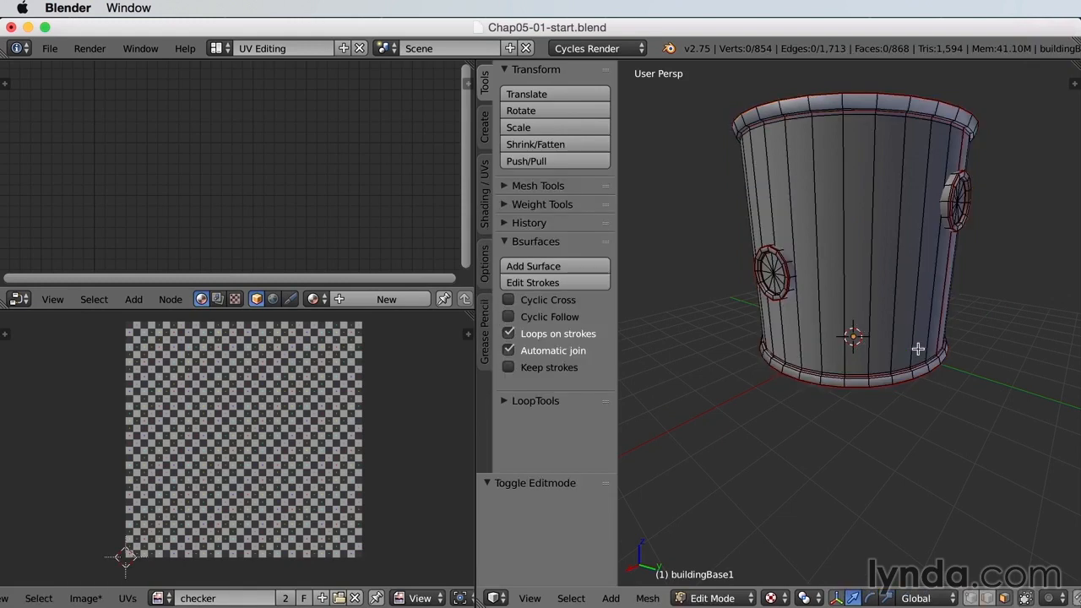
key("a")
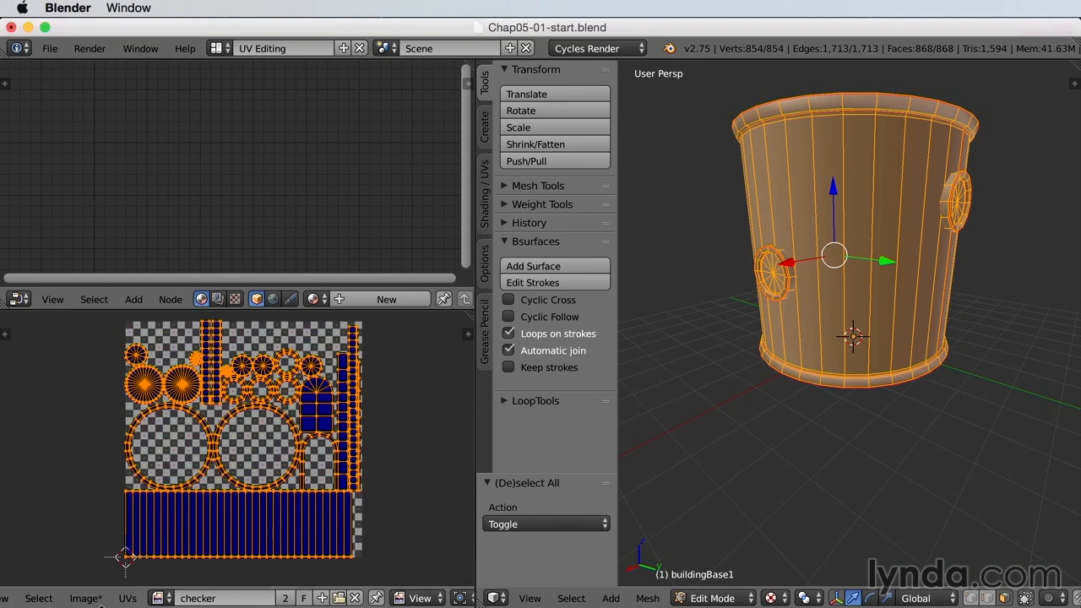
- Start a UV layout export and choose the project's textures folder as the destination
left_click(127, 598)
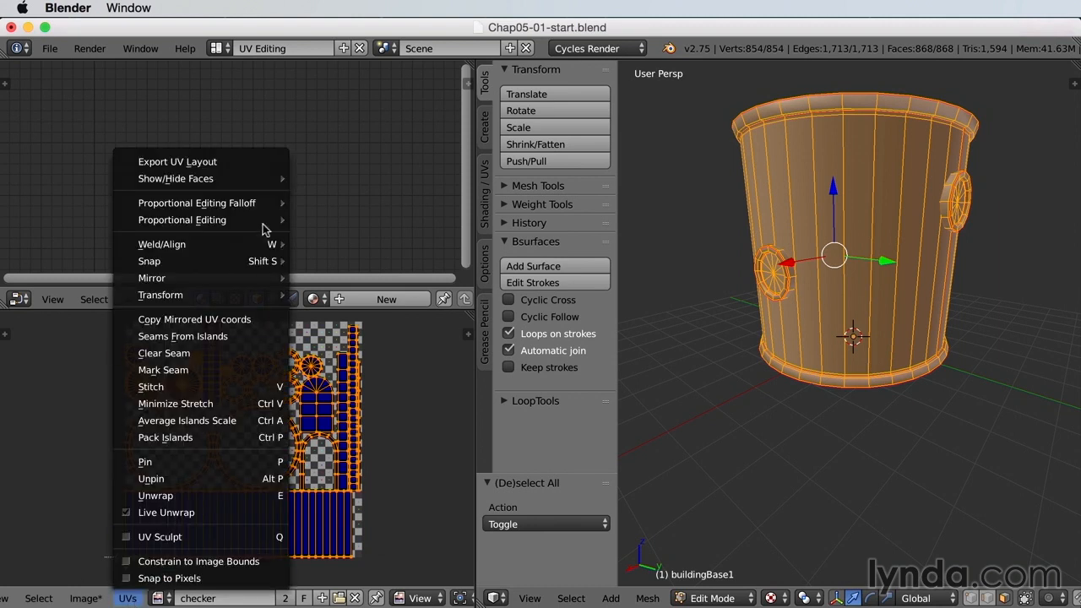
left_click(251, 163)
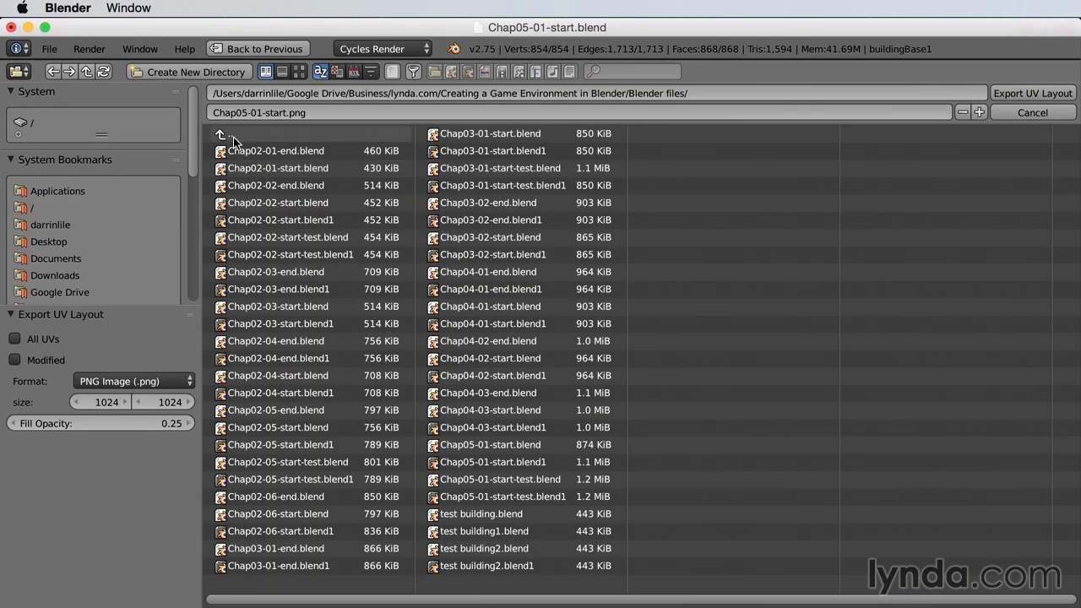
left_click(233, 135)
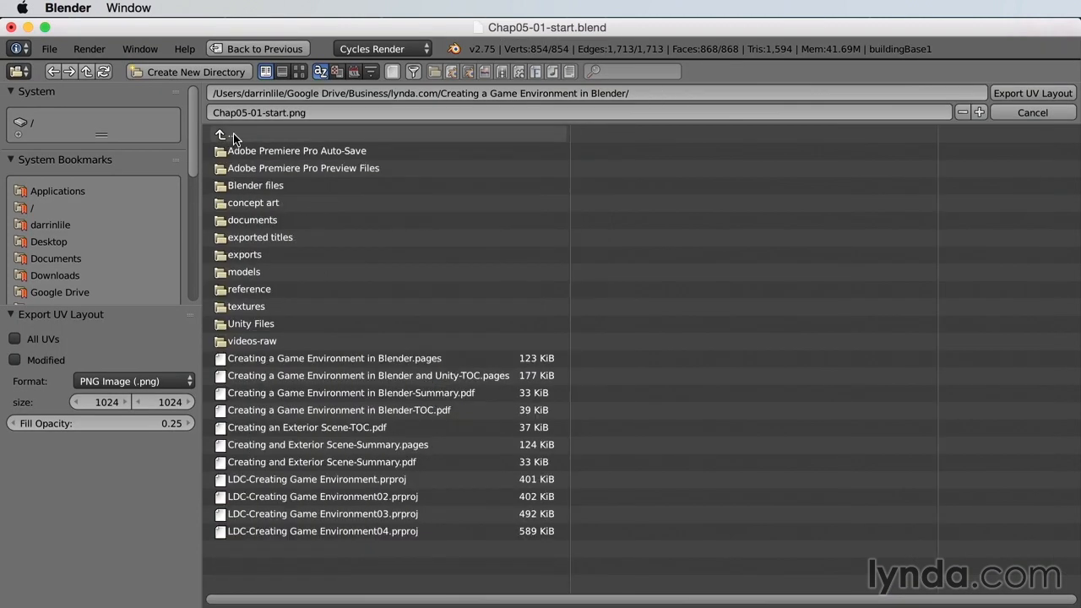
left_click(267, 309)
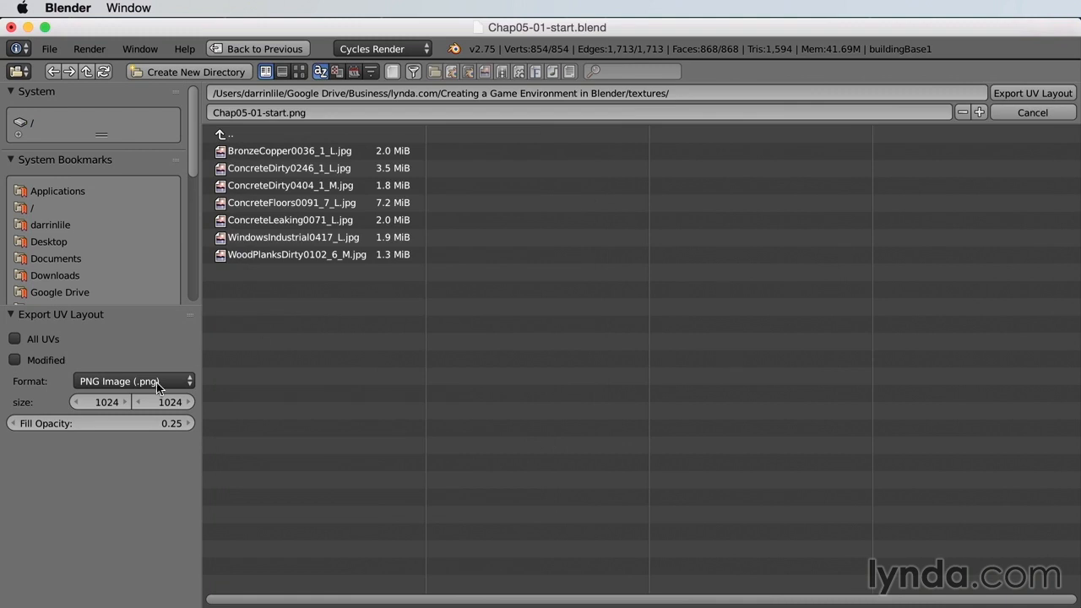
- Set the exported UV layout size to 2048 by 2048
left_click(106, 406)
type("2048")
key("Tab")
type("20")
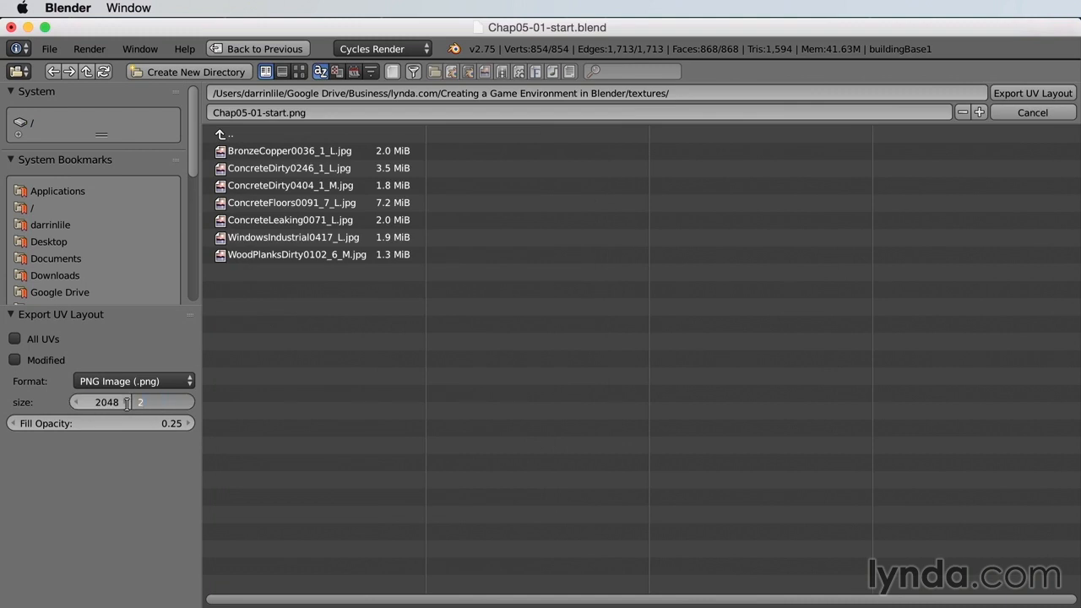
type("48")
key("Tab")
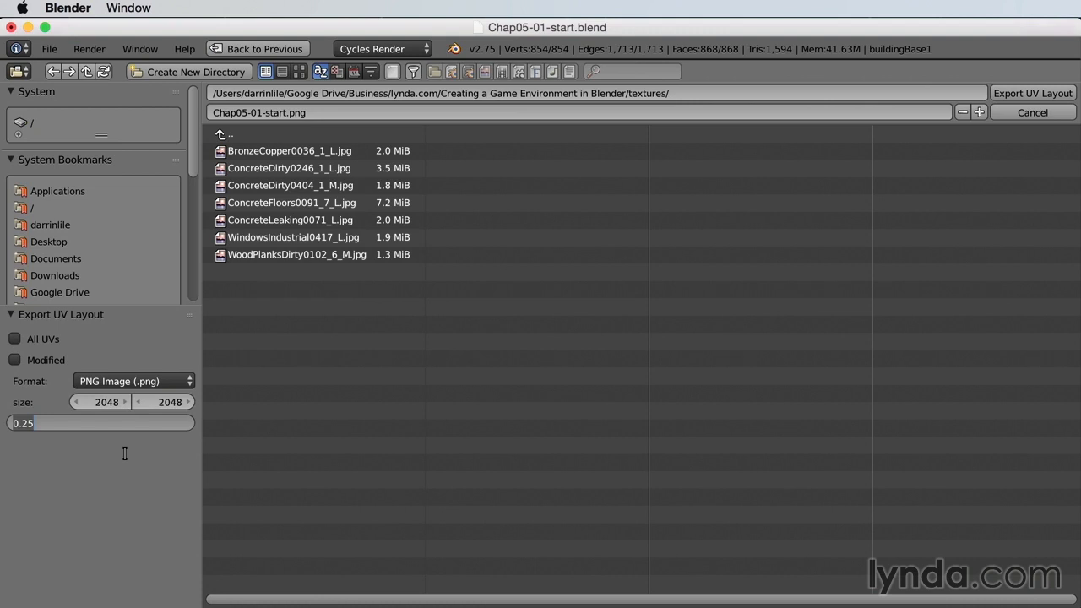
- Name the file building UVs.png and export the UV layout
left_click(297, 113)
left_click(308, 112)
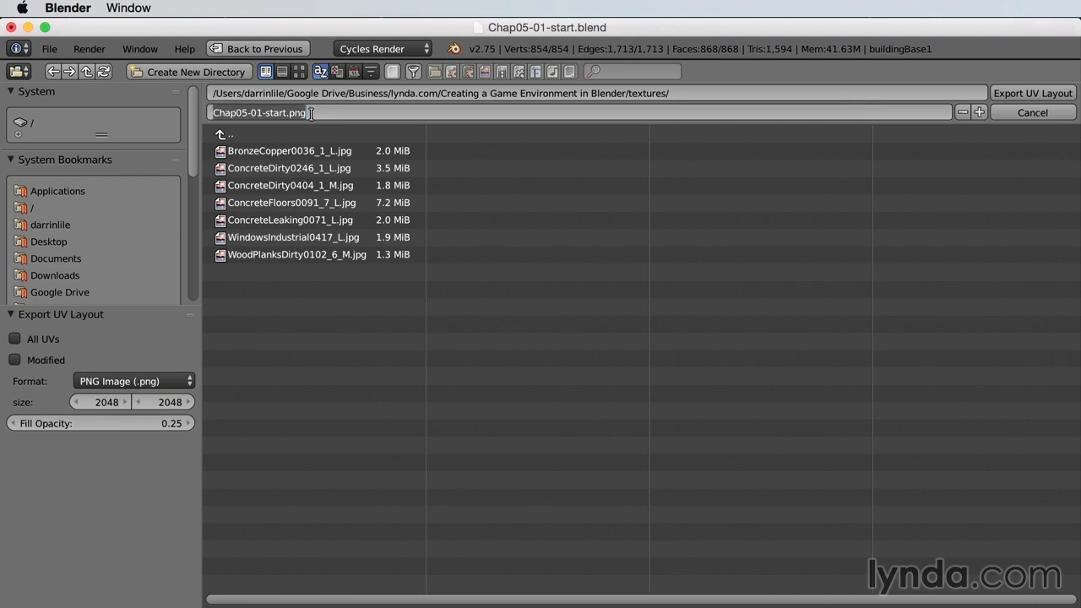
type("building UVs")
key("Return")
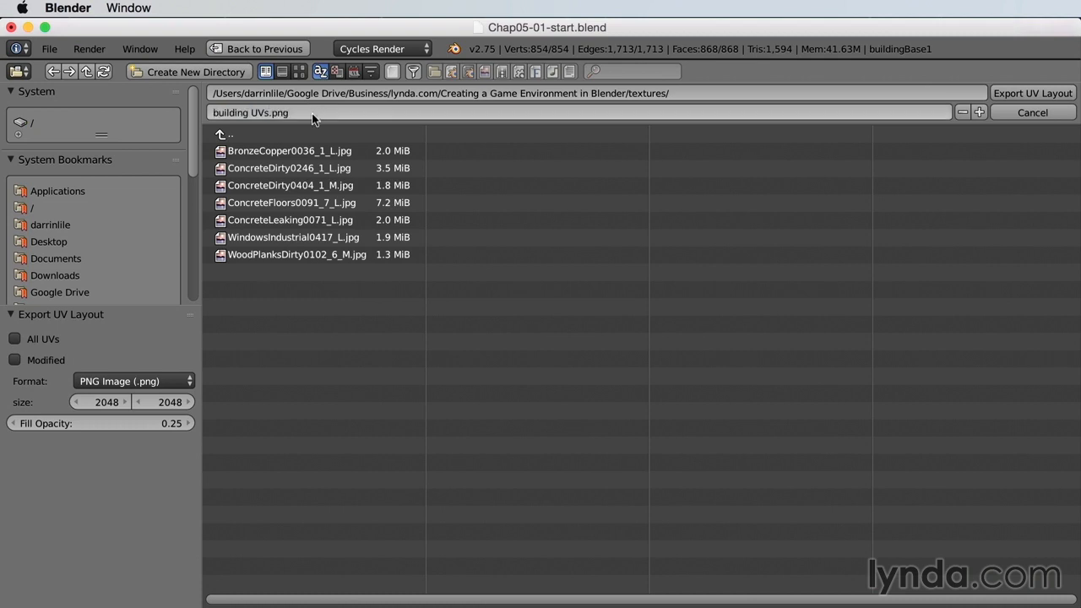
left_click(1014, 99)
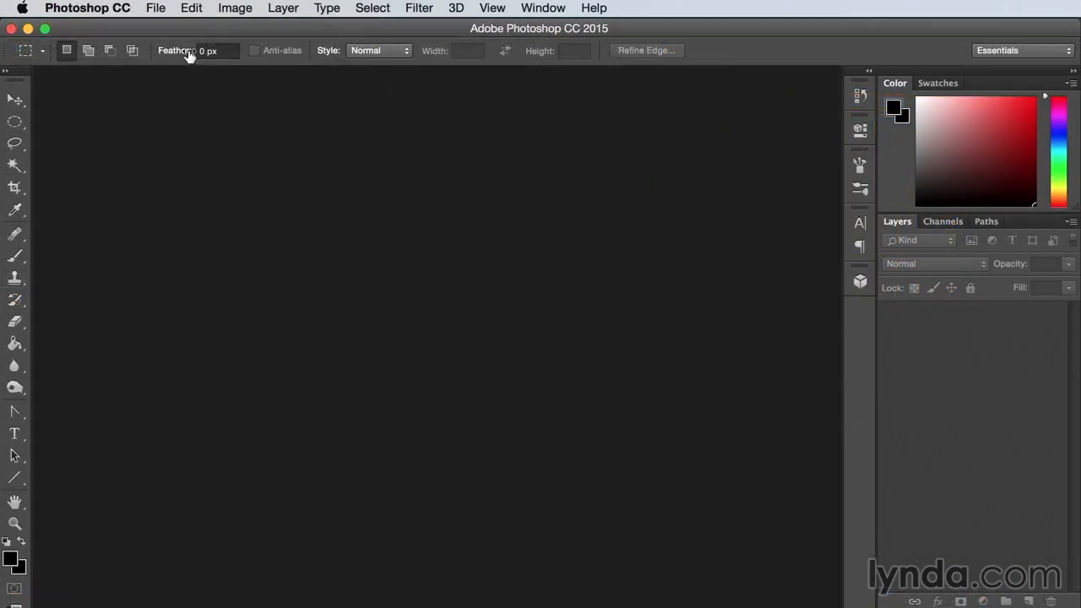
- Switch to Photoshop and open building UVs.png from the textures folder
left_click(156, 7)
left_click(173, 42)
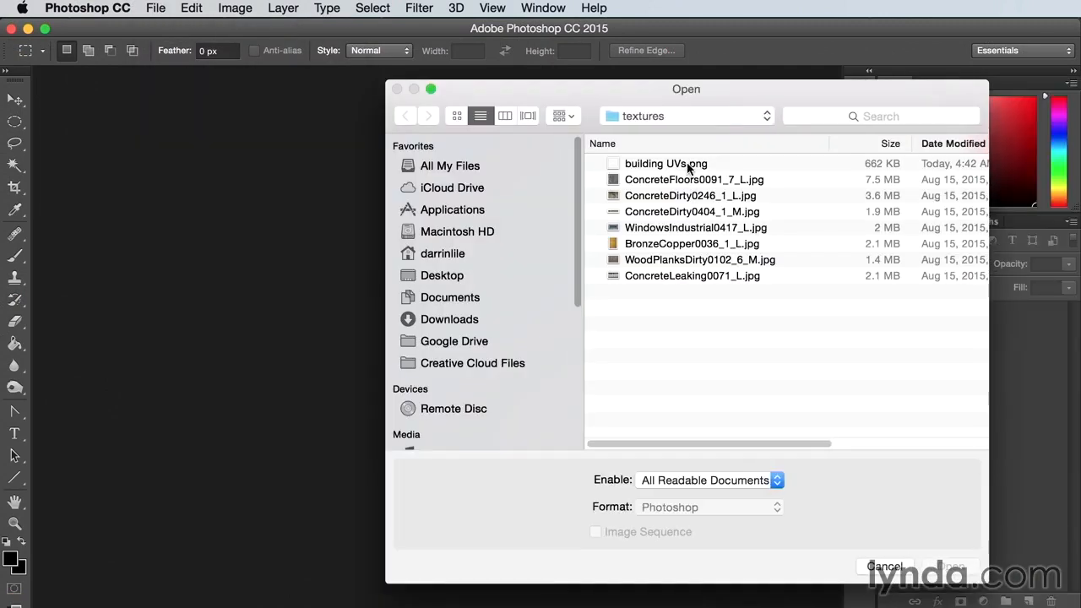
left_click(688, 166)
left_click(952, 568)
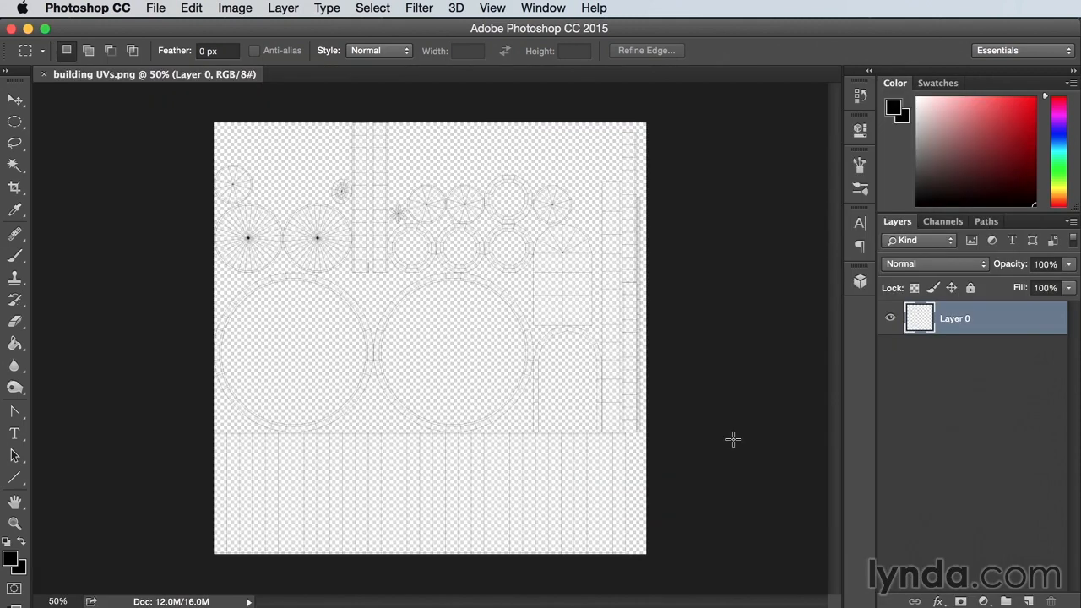
- Rename the UV layout layer as uvs
key("z")
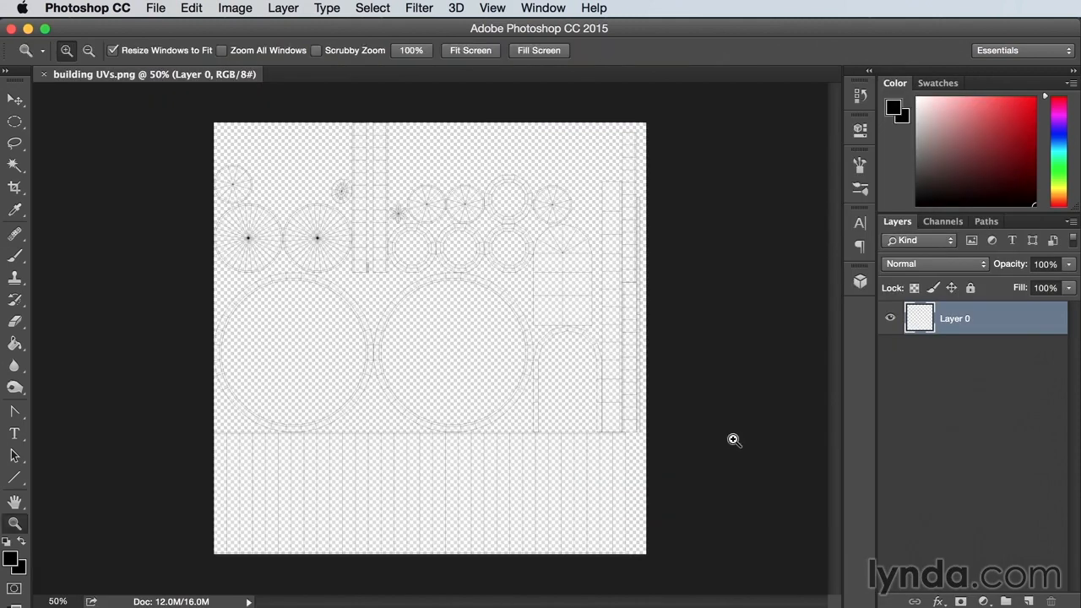
left_click_drag(320, 176, 442, 299)
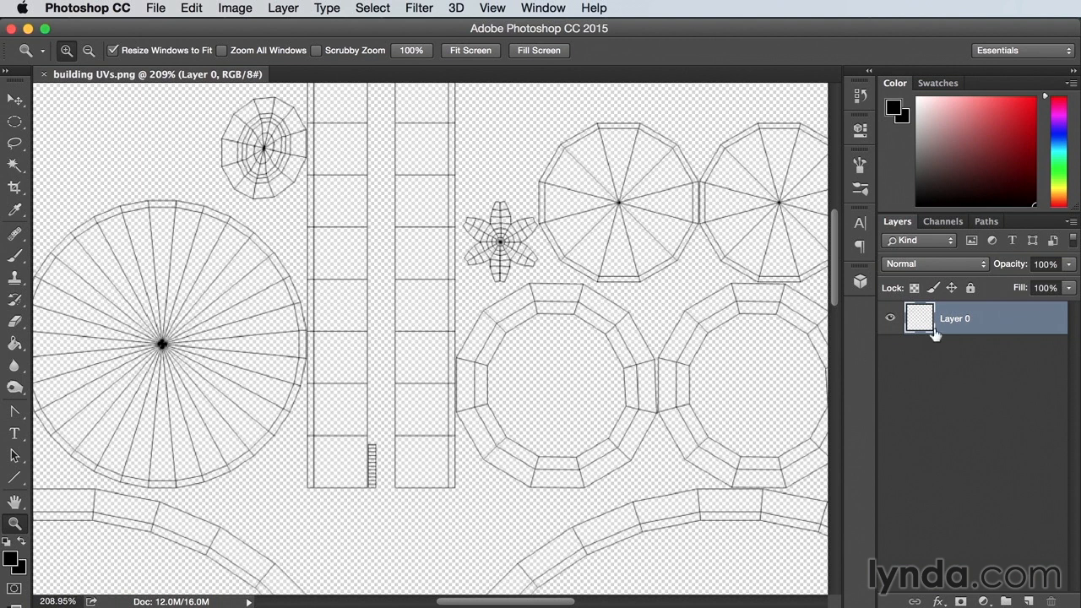
double_click(952, 321)
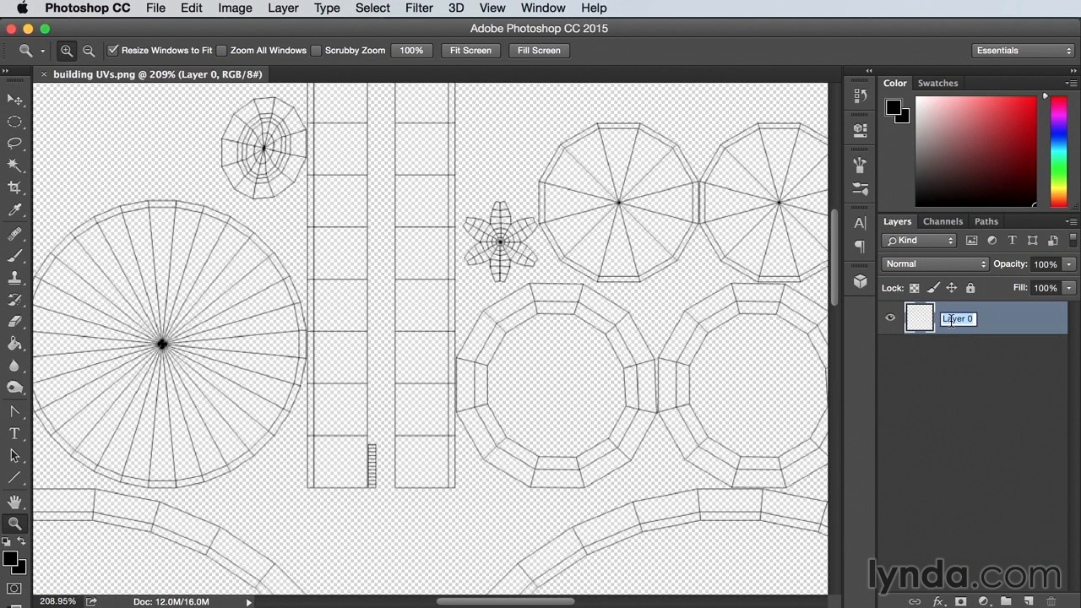
type("uvs")
key("Return")
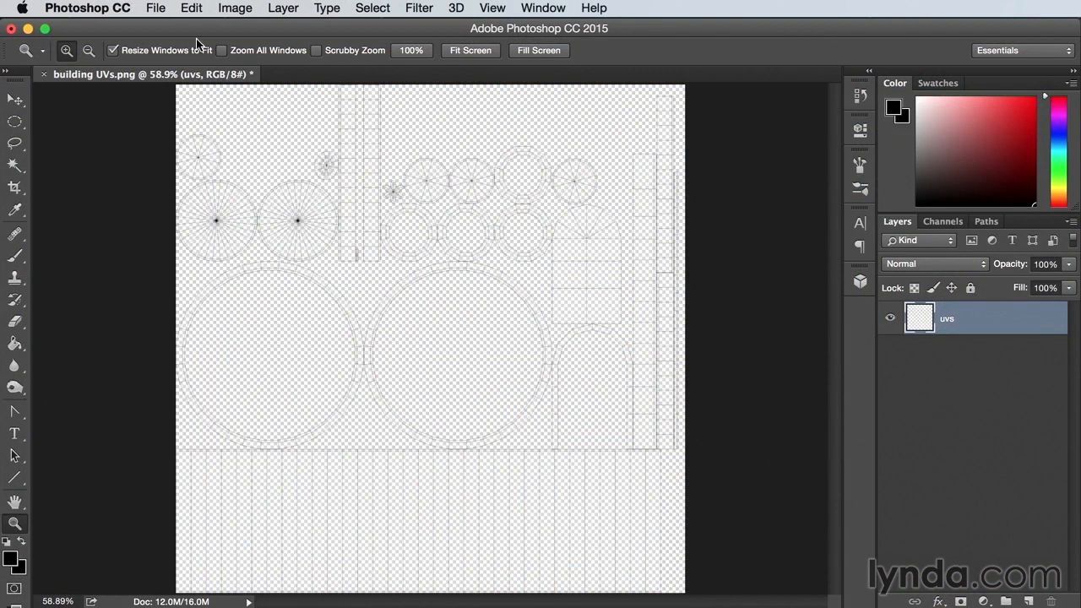
- Open the ConcreteLeaking0071_L.jpg texture from the textures folder
left_click(160, 10)
left_click(167, 44)
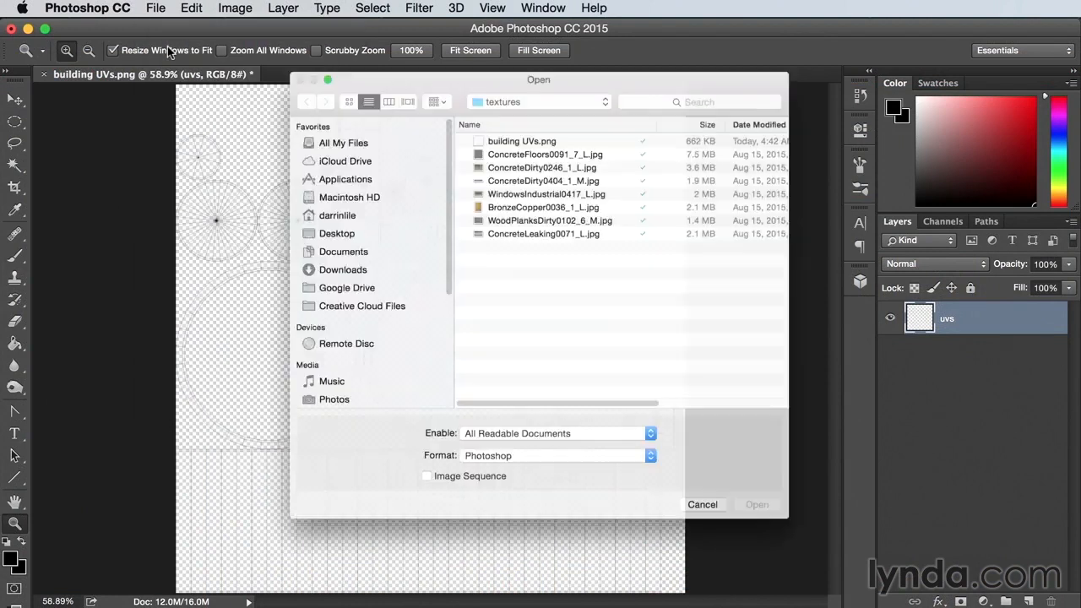
left_click(557, 221)
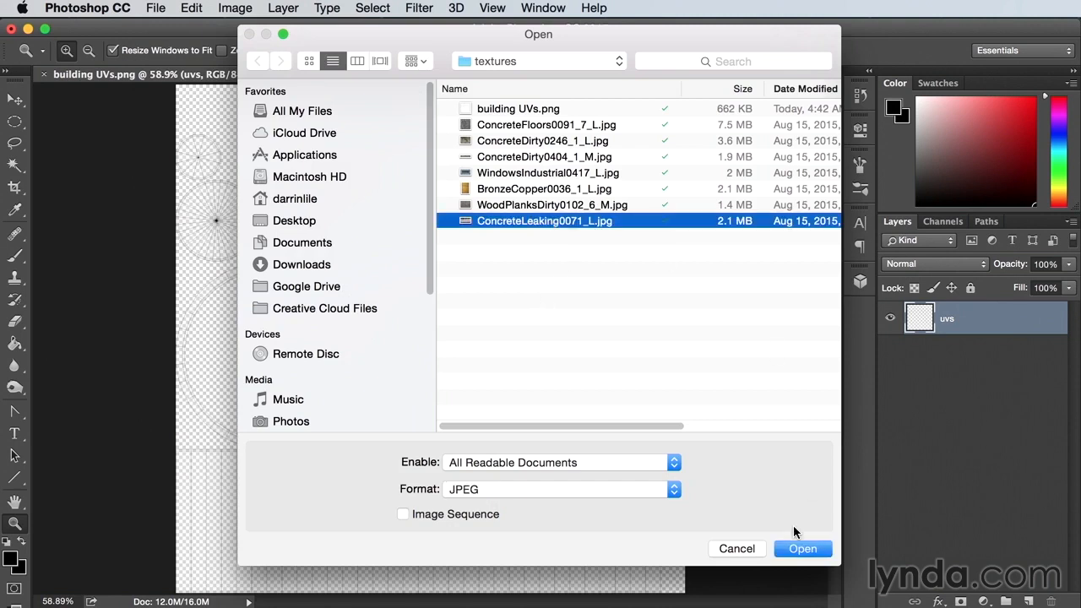
left_click(801, 550)
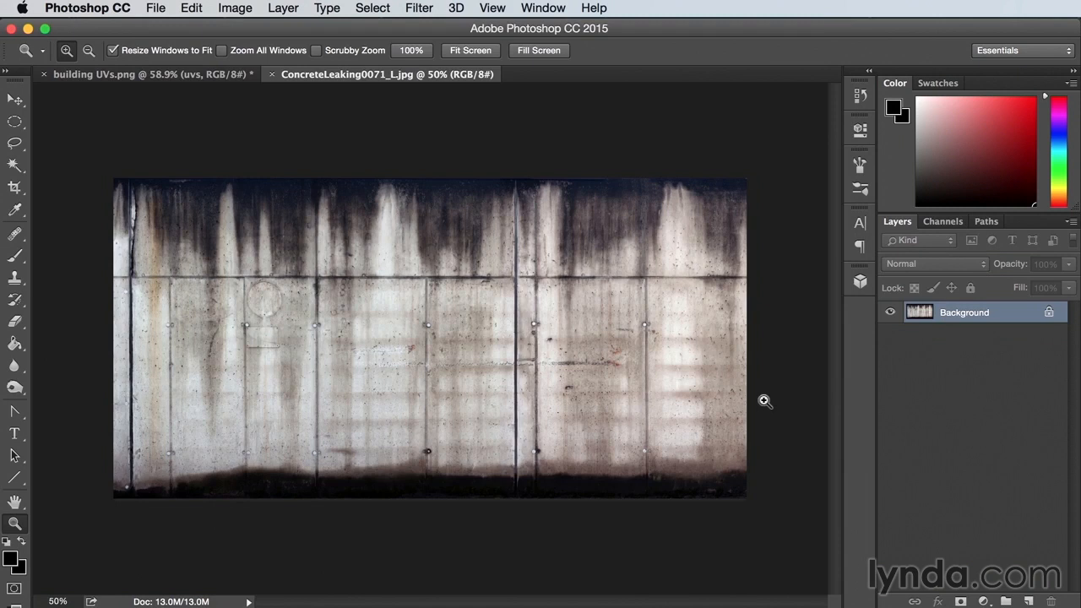
- Copy the entire concrete image and paste it into the building UVs document
key("super+a")
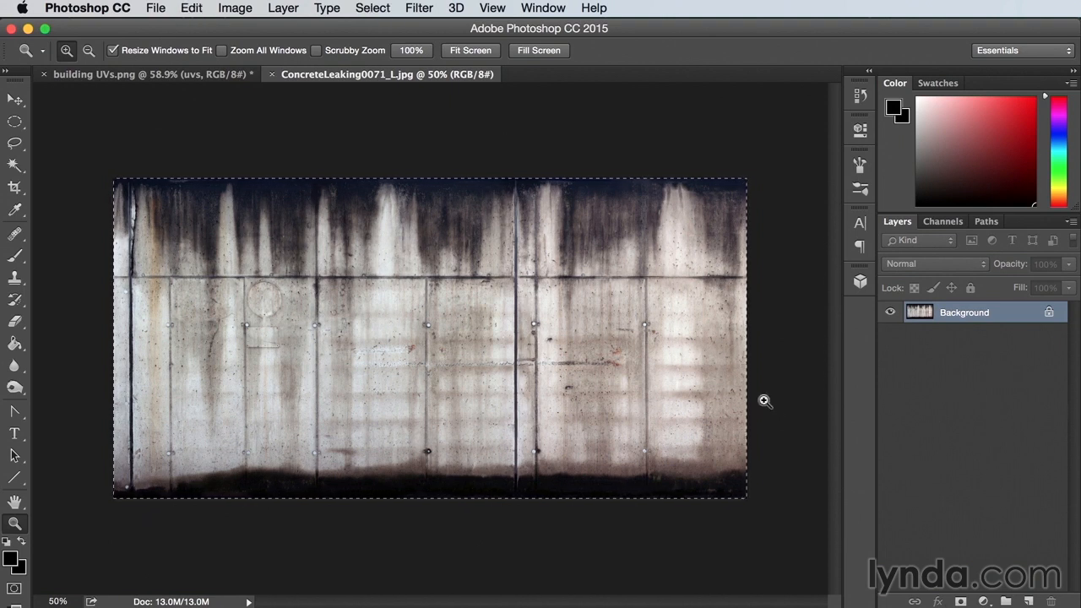
left_click(151, 78)
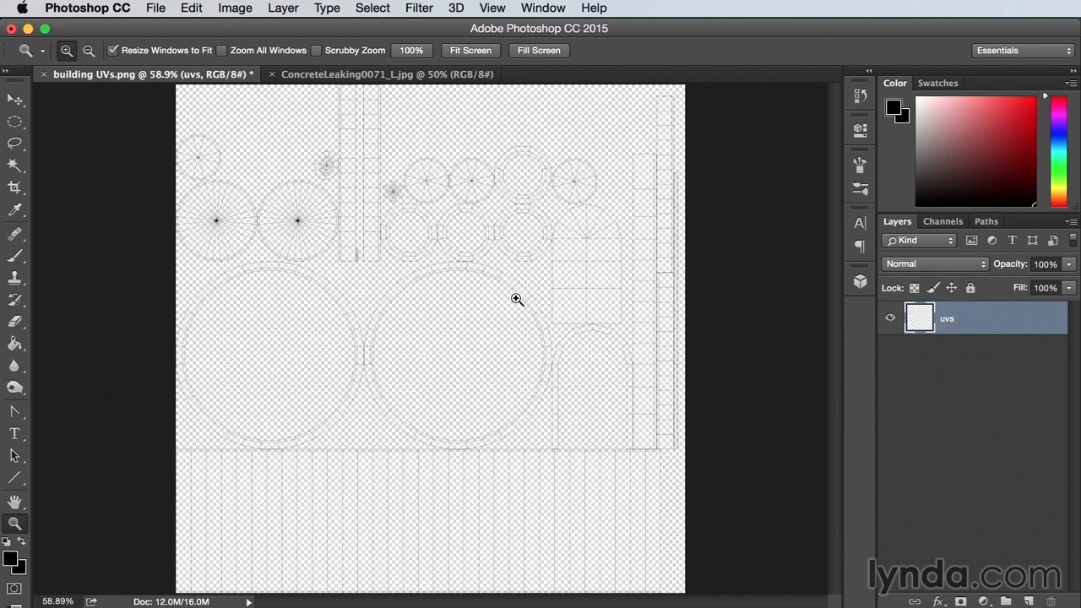
key("super+v")
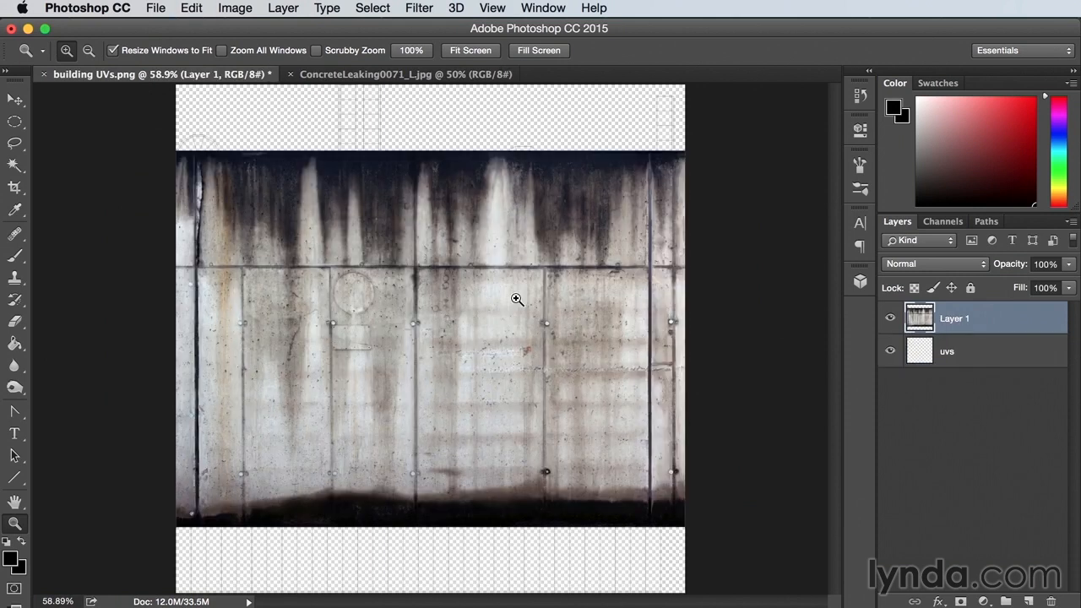
- Scale the pasted concrete layer proportionally to about 44% and place it below the uvs layer
left_click(15, 100)
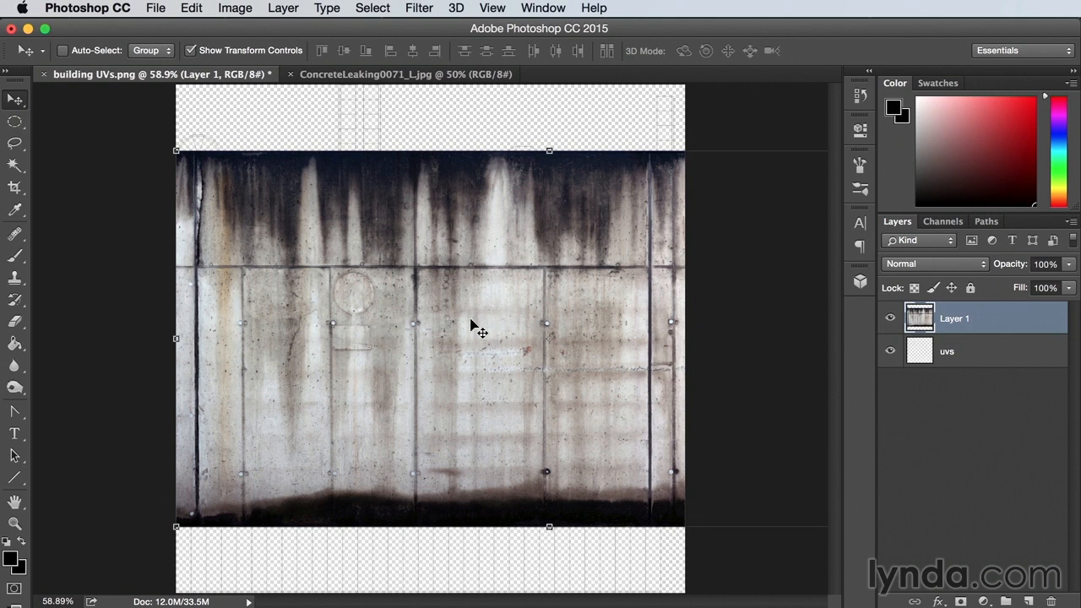
key("super")
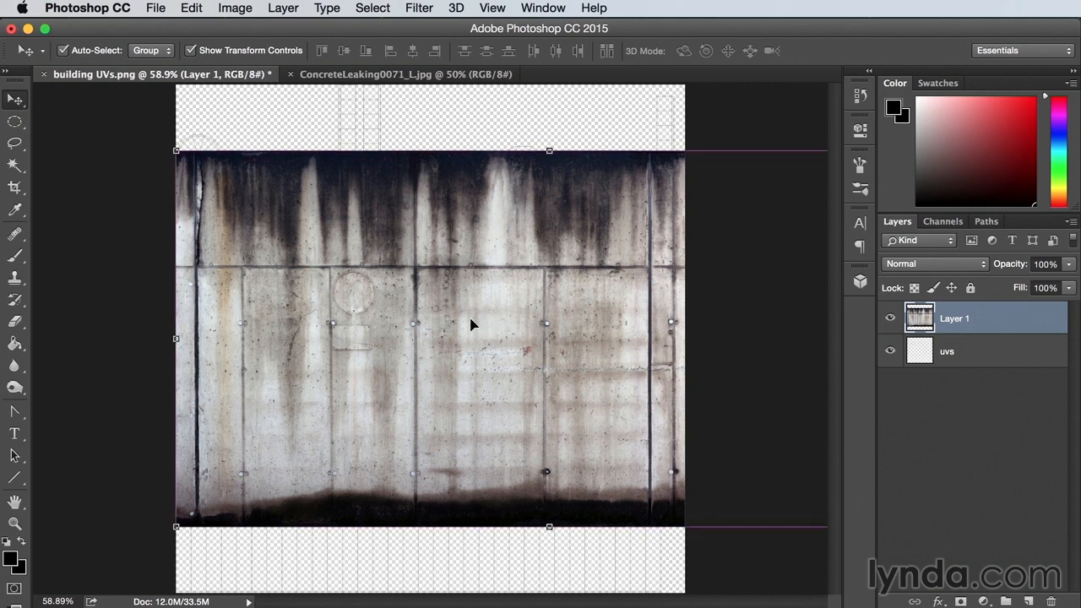
key("super+minus")
key("super+minus")
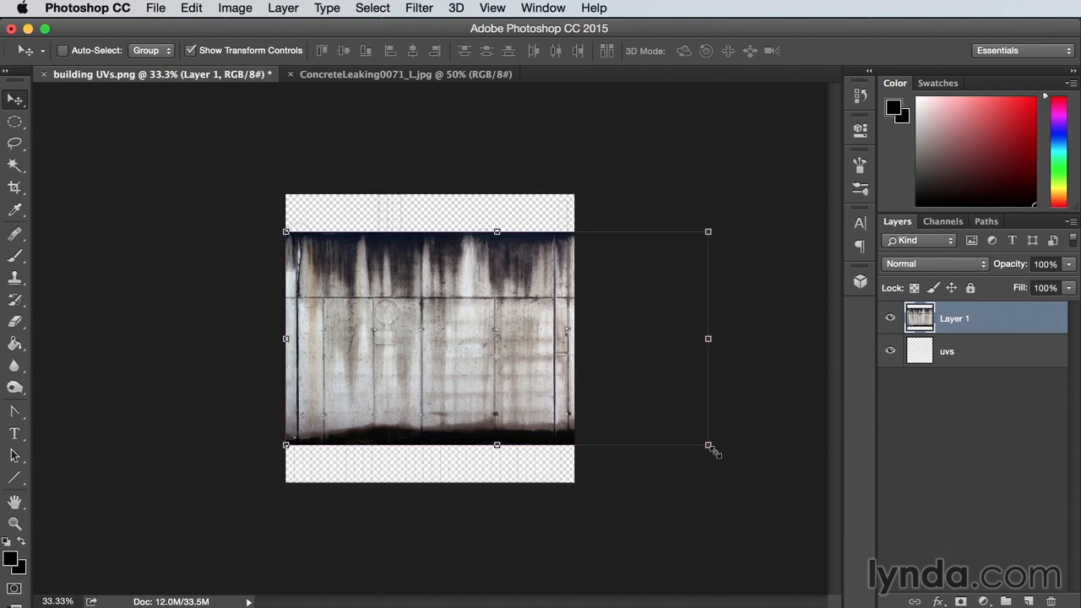
left_click_drag(708, 445, 484, 307)
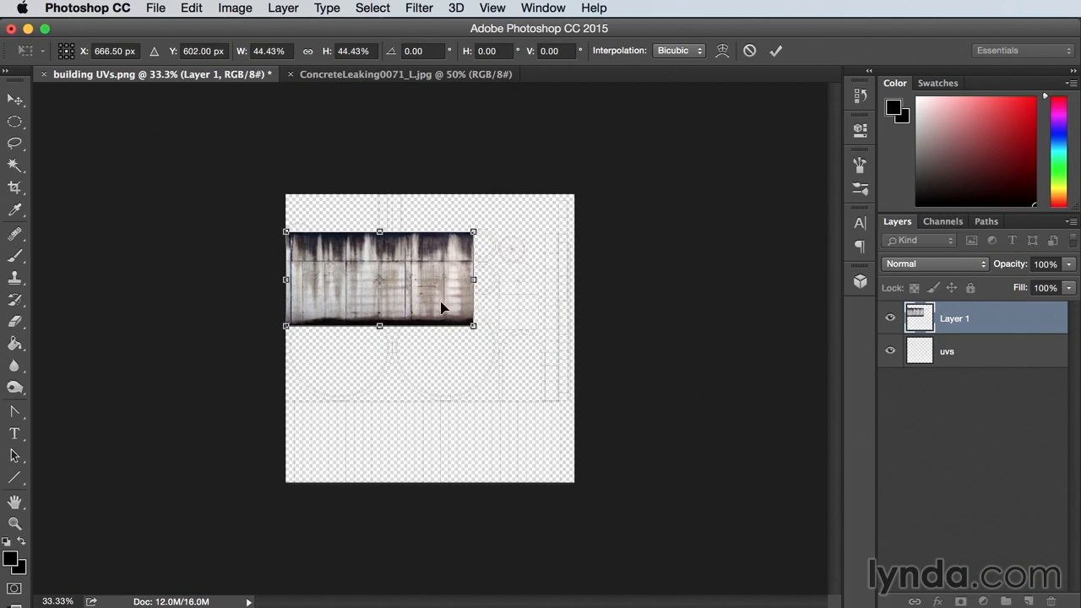
key("Return")
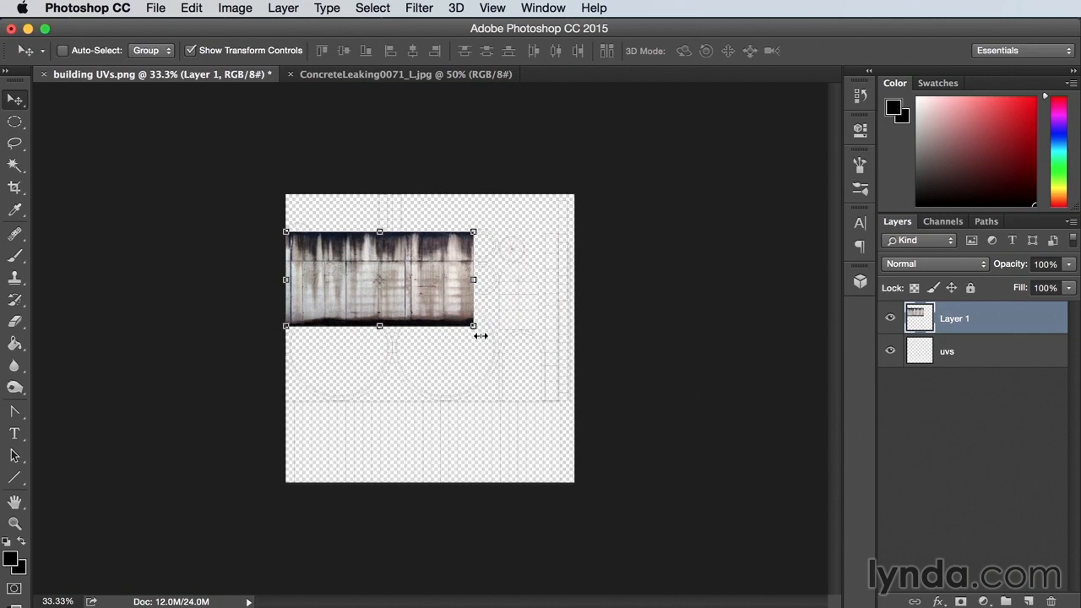
left_click_drag(997, 324, 993, 371)
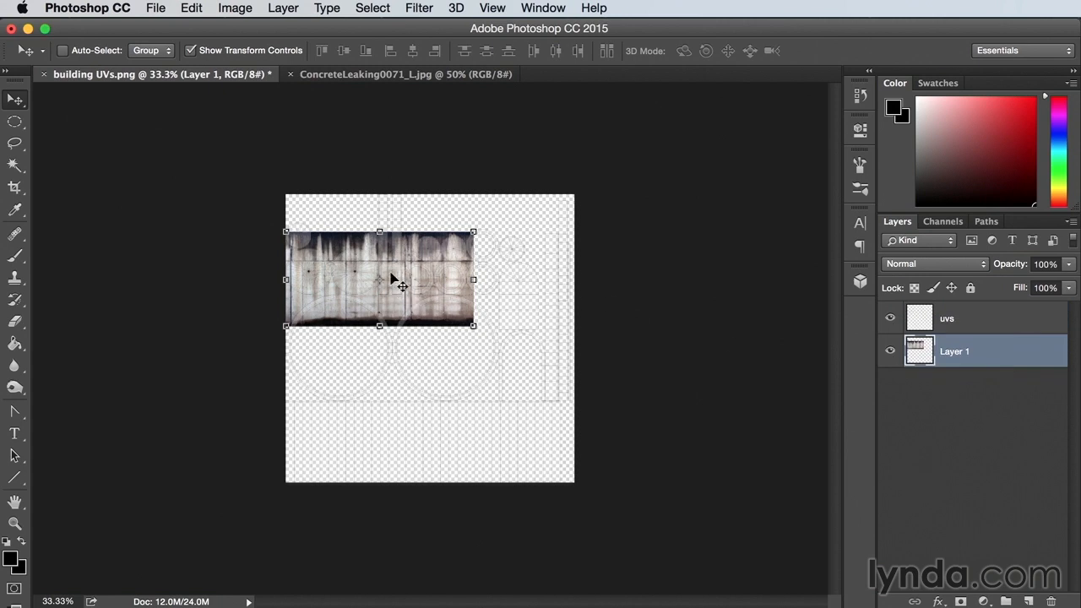
- Position the concrete over the left part of the bottom wall strip in the UV layout and scale it down to the strip's height
left_click_drag(391, 279, 389, 443)
left_click_drag(389, 443, 390, 444)
mouse_move(379, 304)
left_mouse_down()
mouse_move(392, 321)
mouse_move(384, 308)
left_mouse_up()
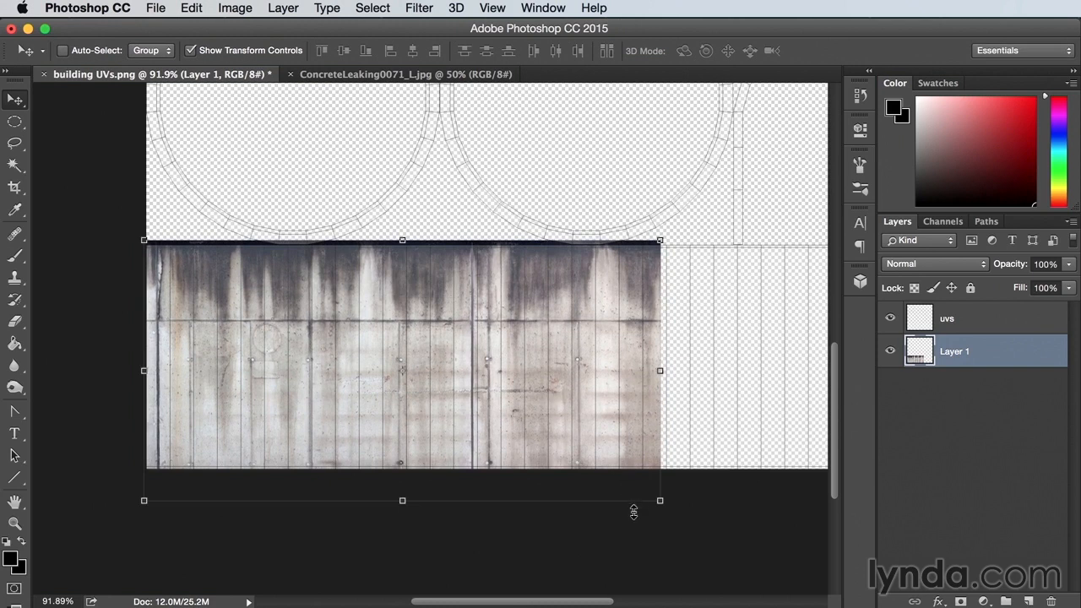
left_click_drag(659, 502, 603, 459)
key("Return")
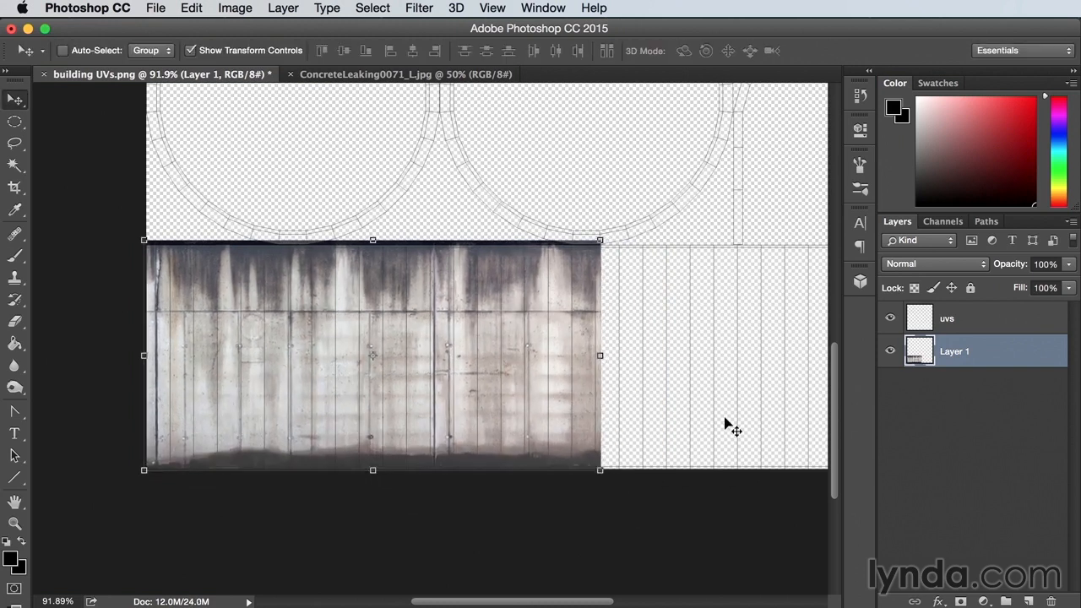
- Duplicate the concrete texture across the rest of the wall strip, slightly overlapping the original, and hide the uvs layer
left_click_drag(744, 410, 581, 415)
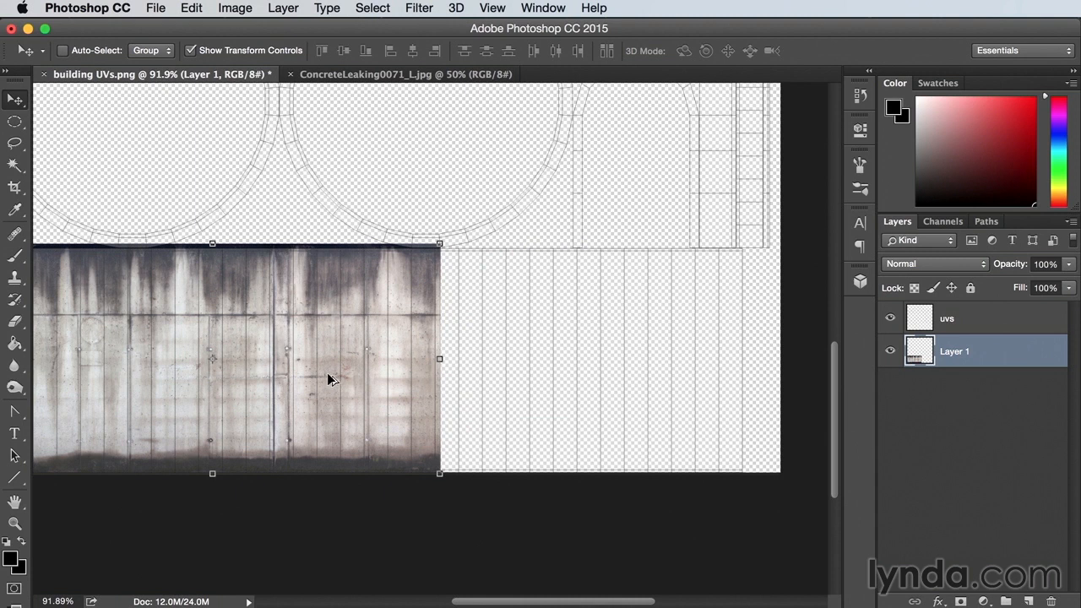
left_click_drag(329, 378, 764, 408)
mouse_move(749, 402)
left_mouse_down()
mouse_move(735, 403)
mouse_move(741, 410)
left_mouse_up()
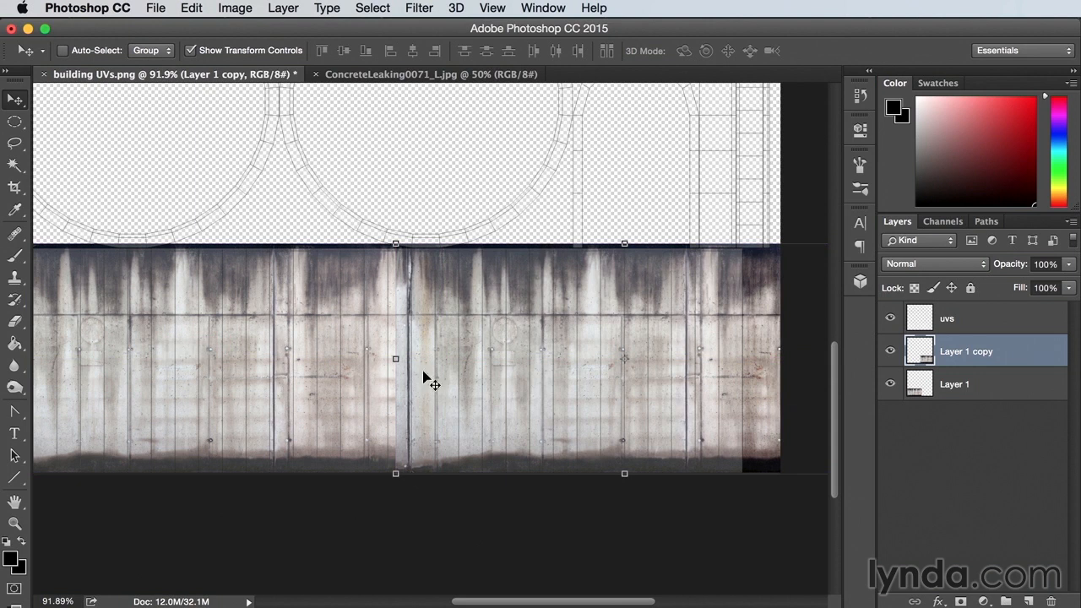
left_click(890, 319)
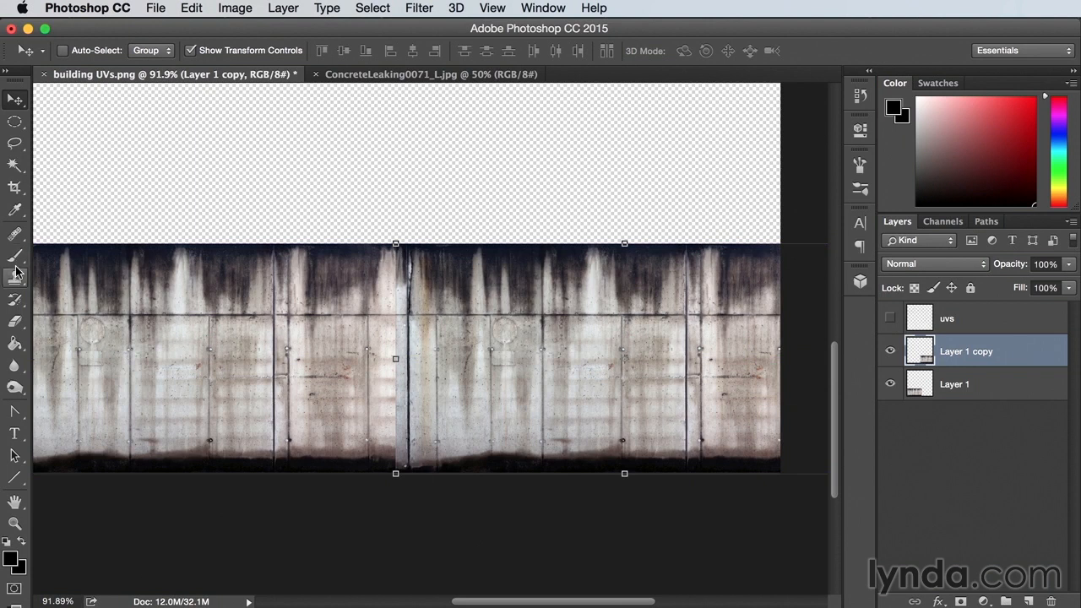
- Erase the hard left edge of the duplicated concrete layer with a soft 100 px eraser to blend the seam, and show the uvs layer
left_click(15, 324)
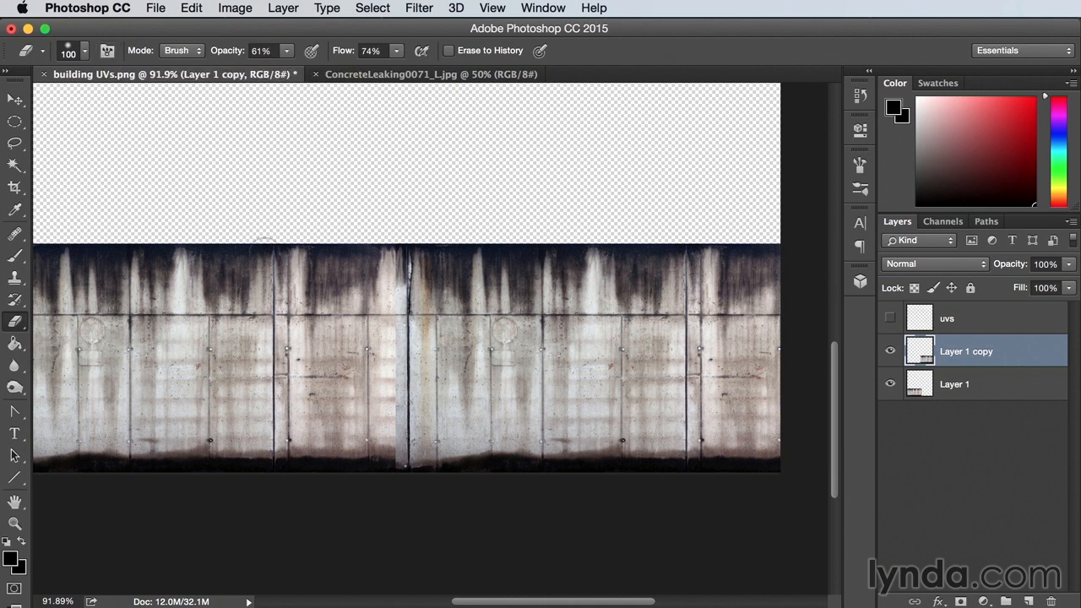
left_click(84, 51)
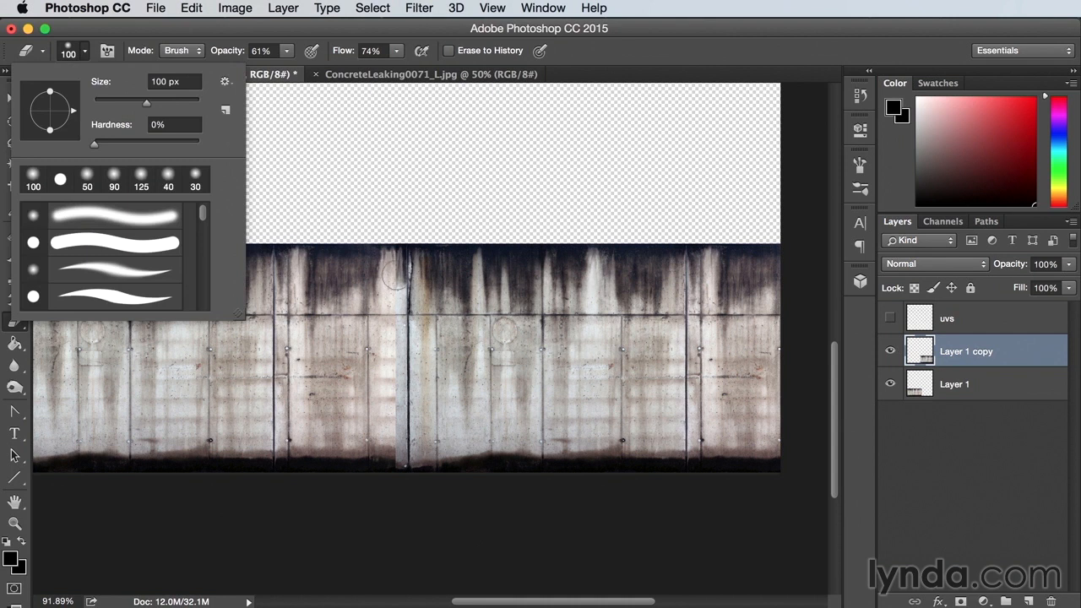
mouse_move(397, 263)
left_mouse_down()
mouse_move(394, 433)
mouse_move(389, 409)
left_mouse_up()
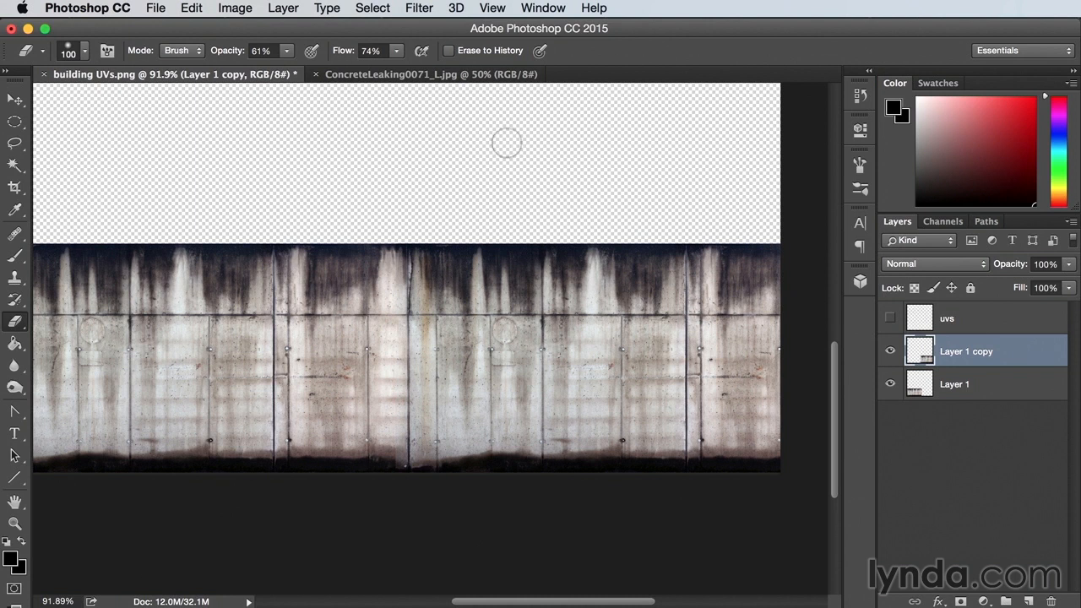
key("super+0")
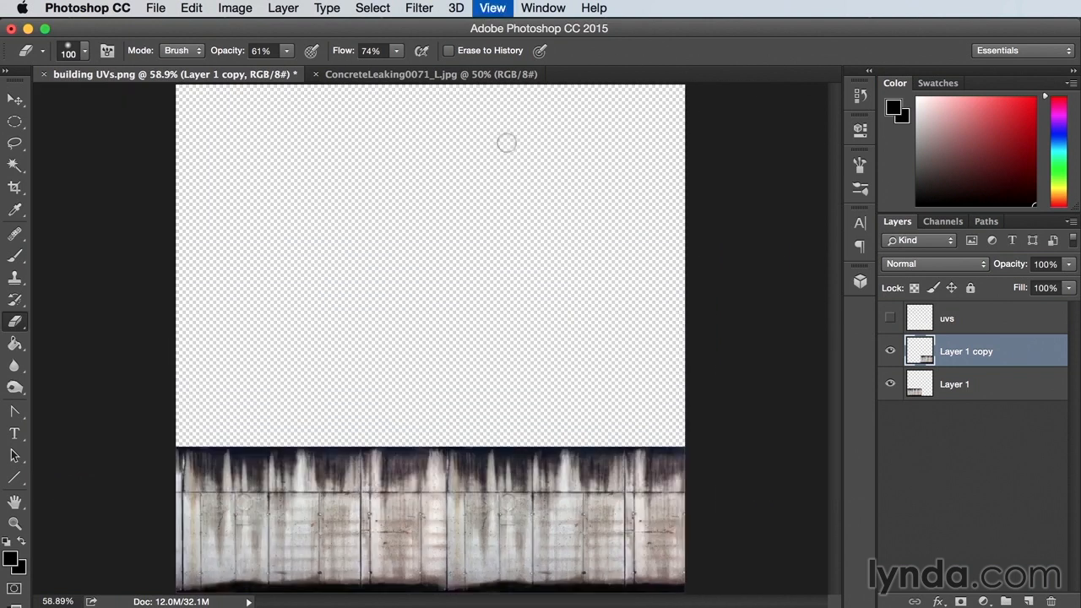
left_click(890, 320)
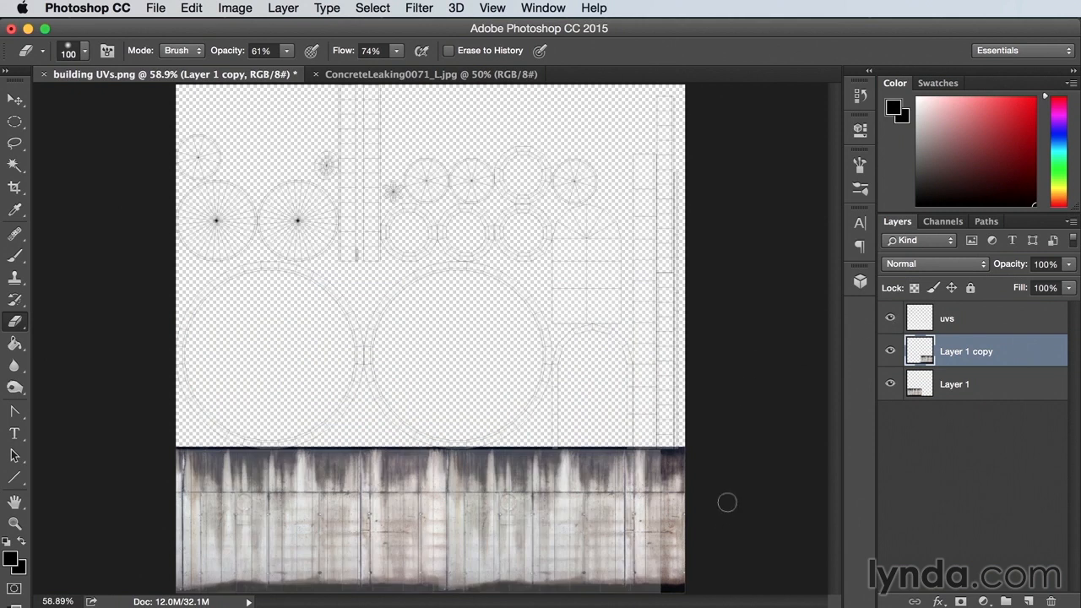
- Merge the two concrete layers into one and rename the merged layer to walls
left_click(972, 387)
left_click(988, 355, "shift")
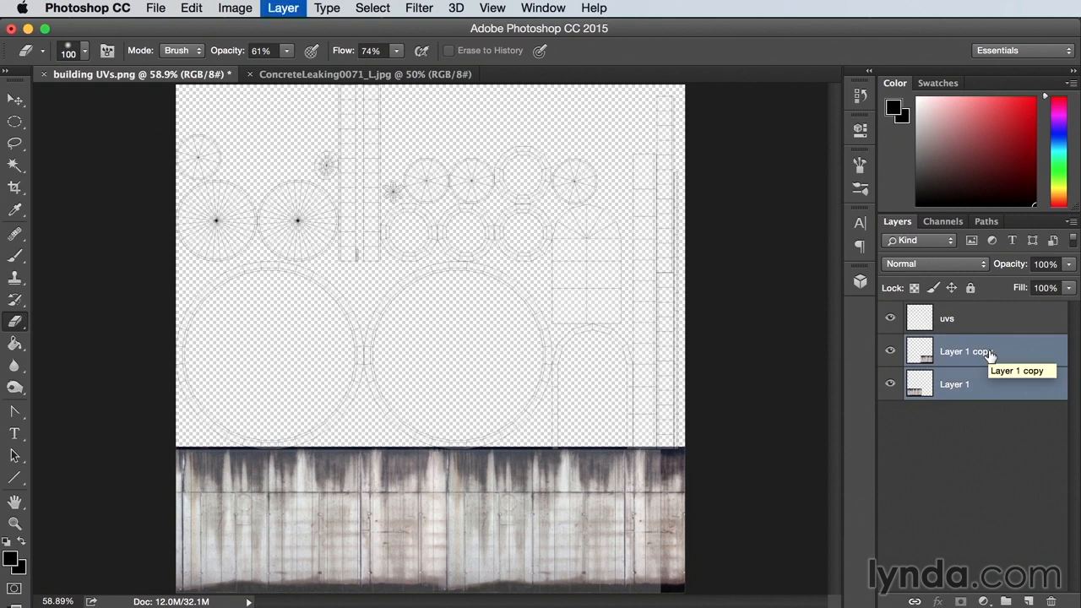
key("super+e")
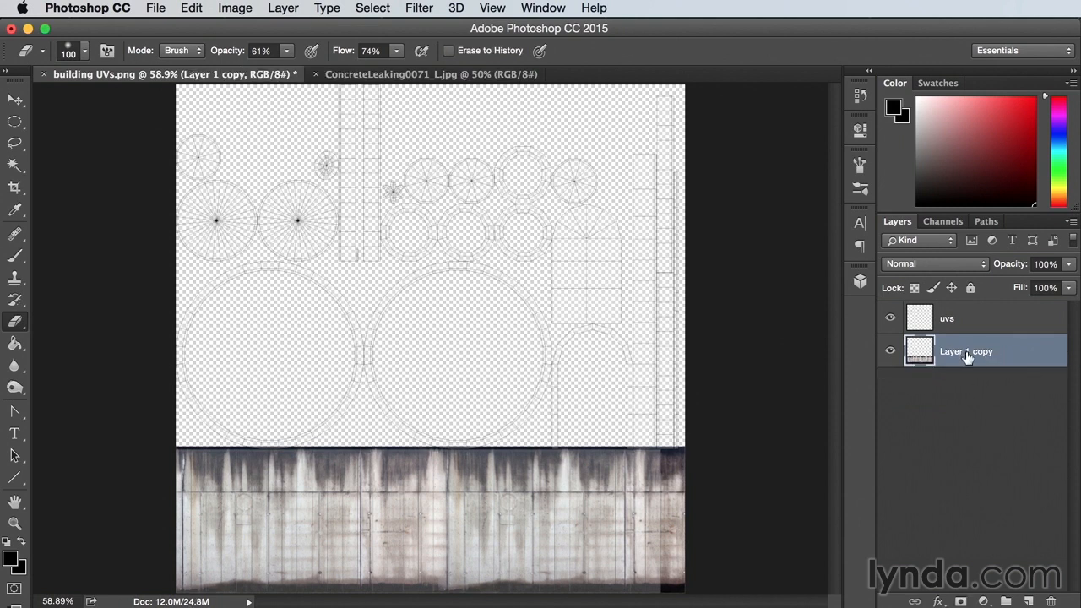
double_click(965, 352)
type("walls")
key("Return")
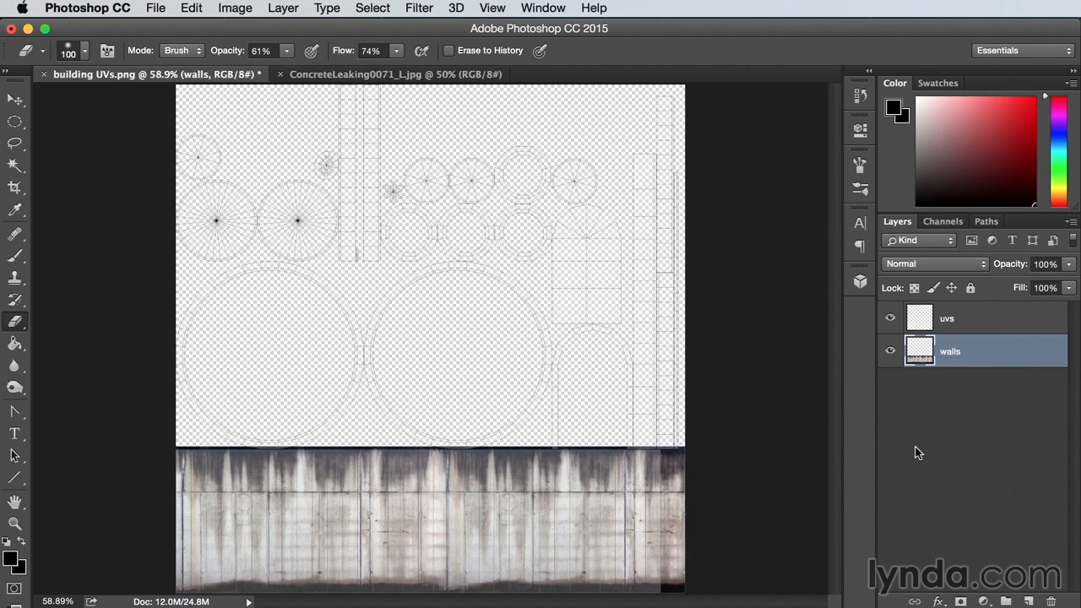
- Open the wood texture WoodPlanksDirty0102_6_M.jpg from the textures folder for the arched door shape
key("z")
left_click_drag(523, 189, 670, 452)
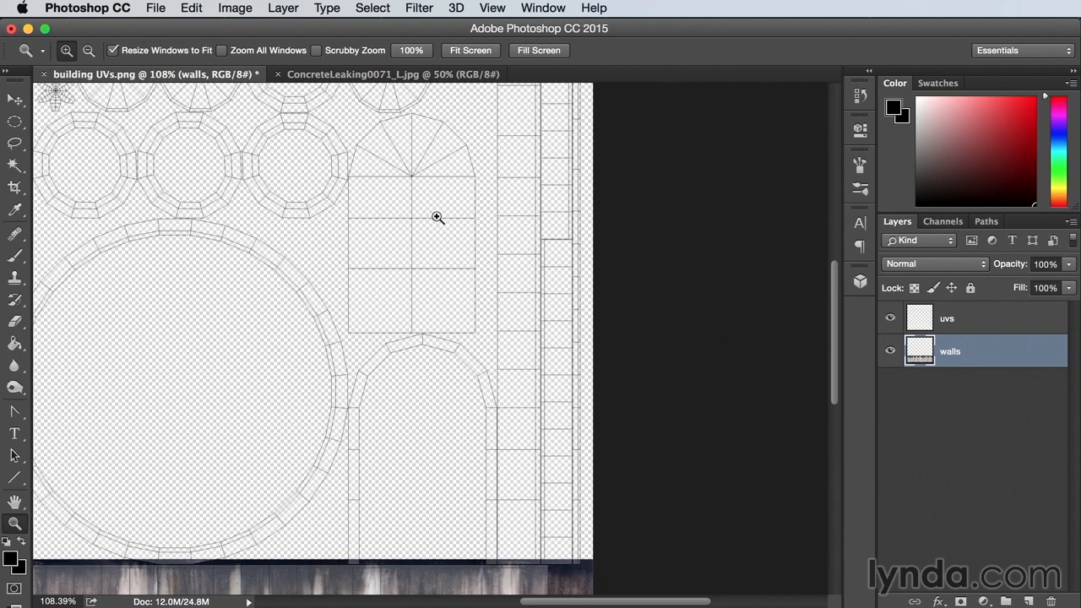
left_click(157, 8)
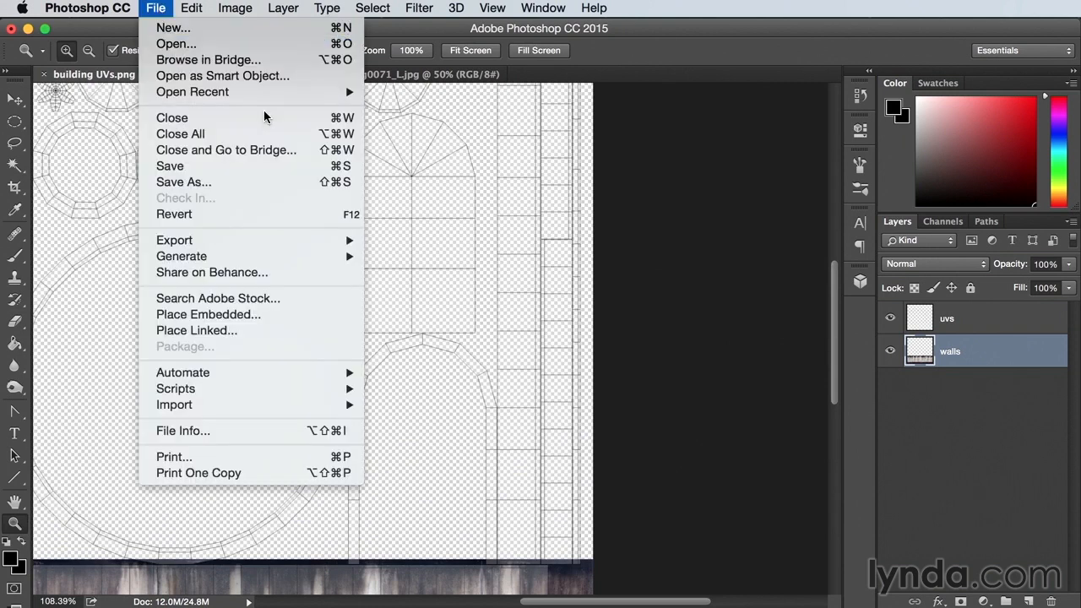
left_click(176, 47)
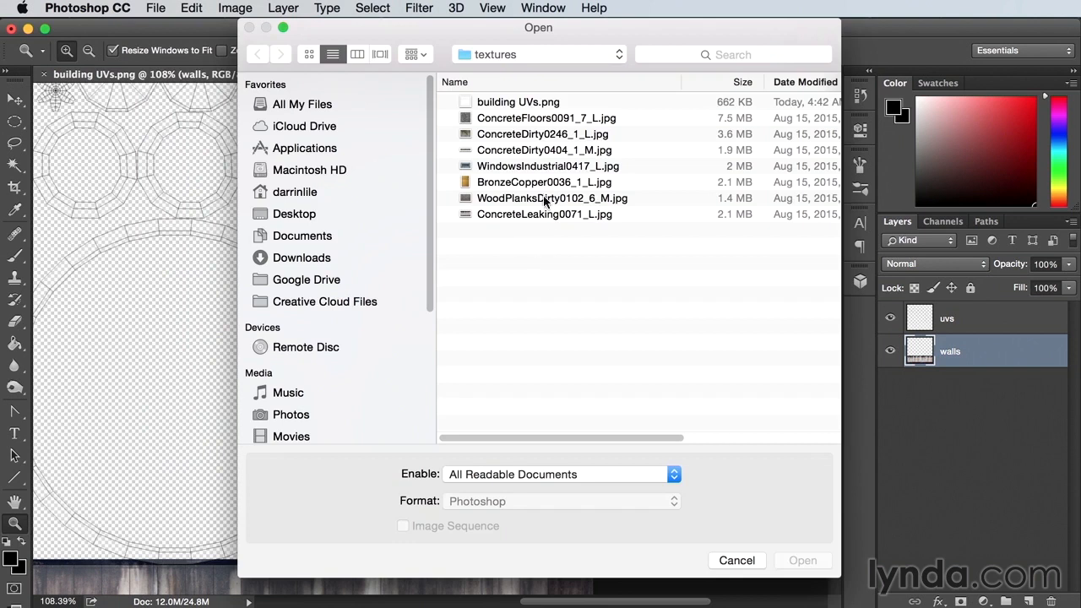
left_click(545, 198)
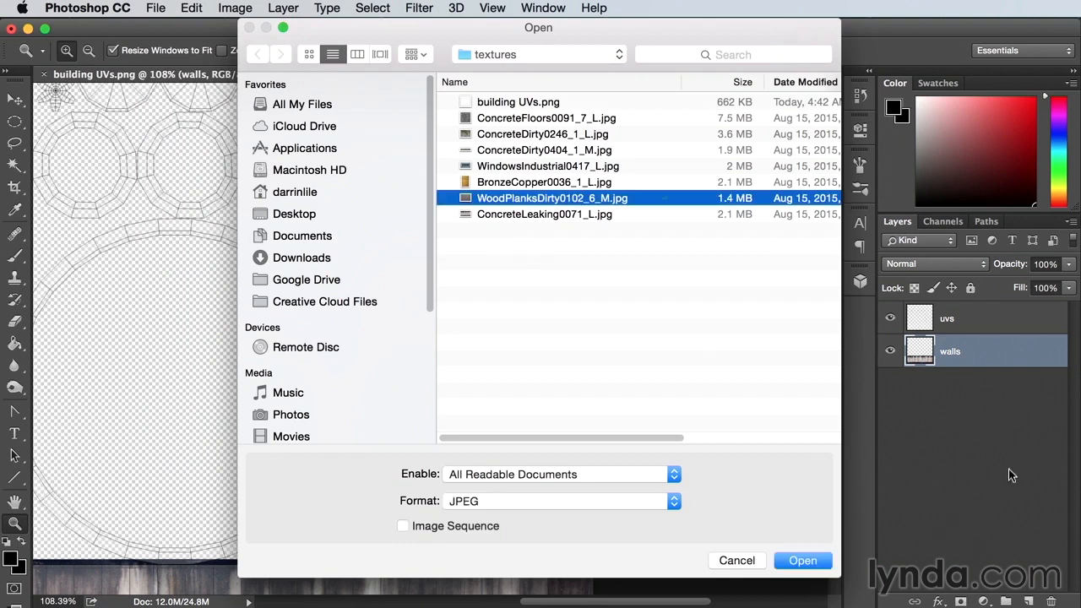
left_click(803, 561)
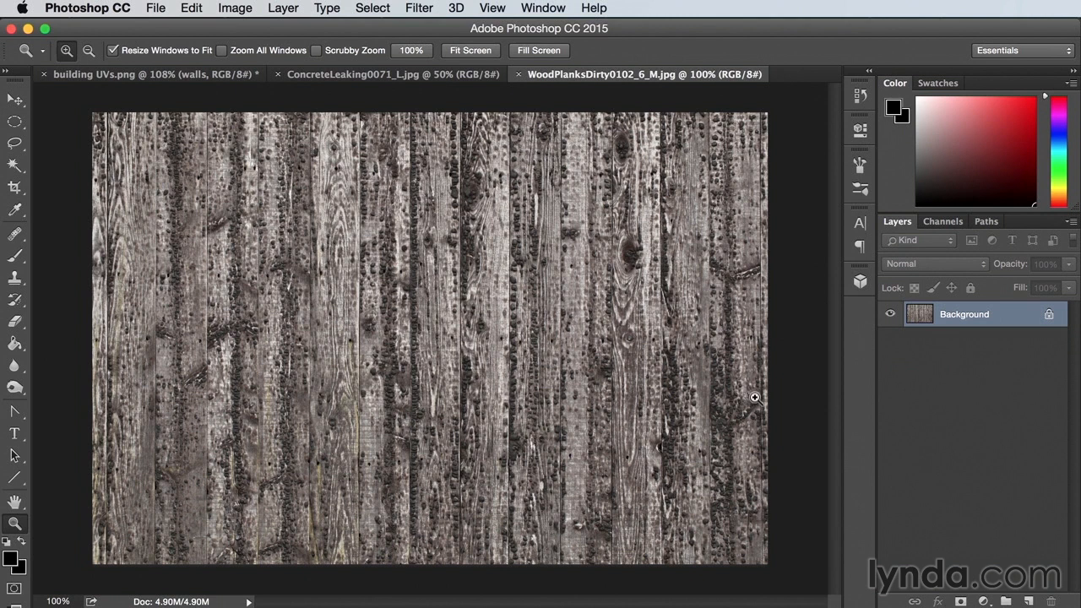
- Copy the entire wood planks image and paste it into the building UVs document above the walls layer
key("super+a")
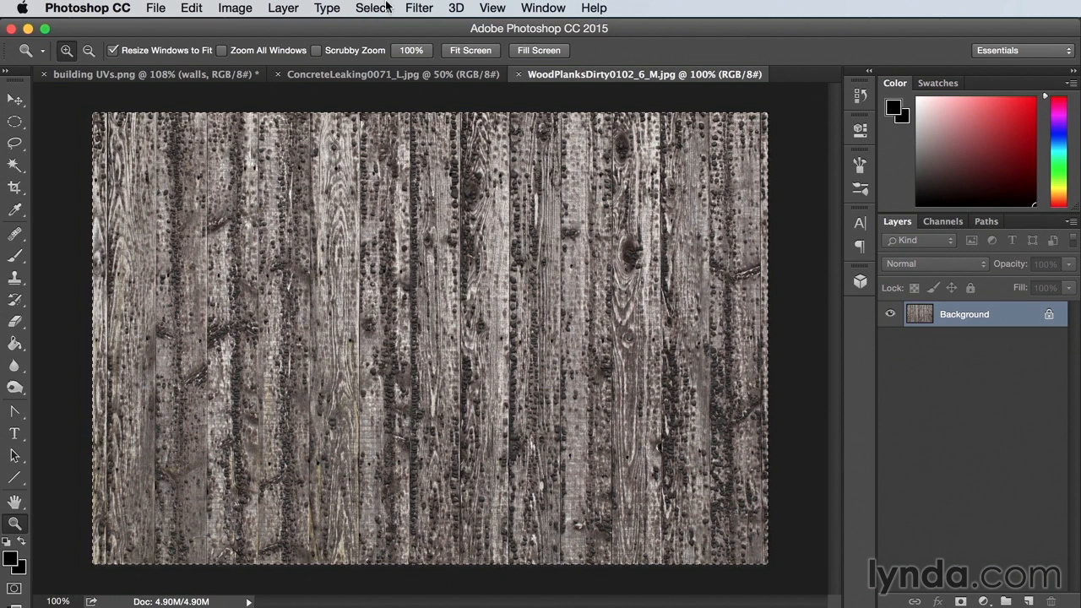
left_click(187, 76)
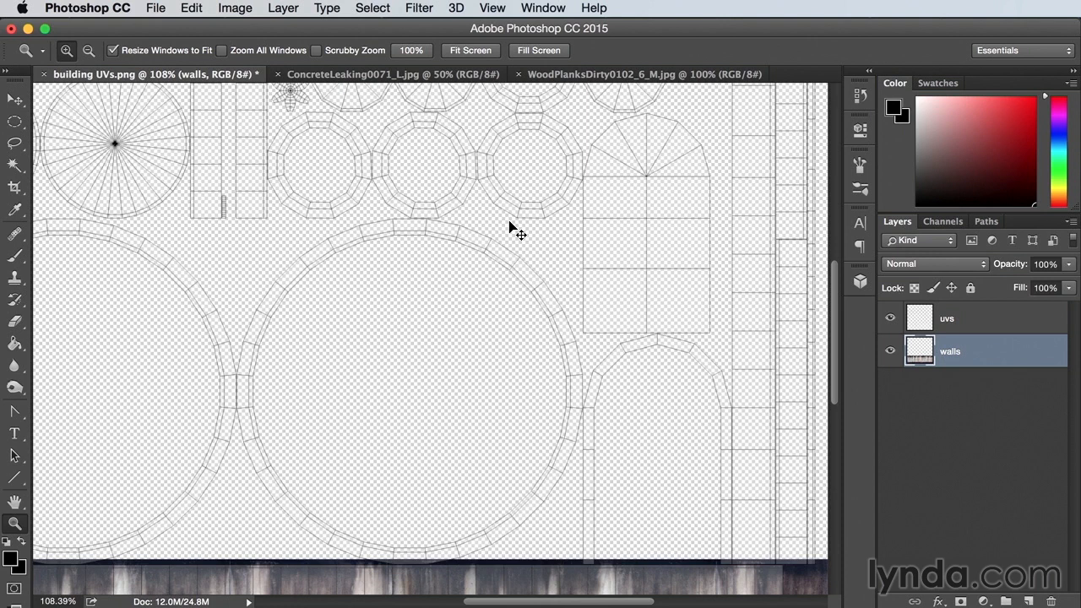
key("super+v")
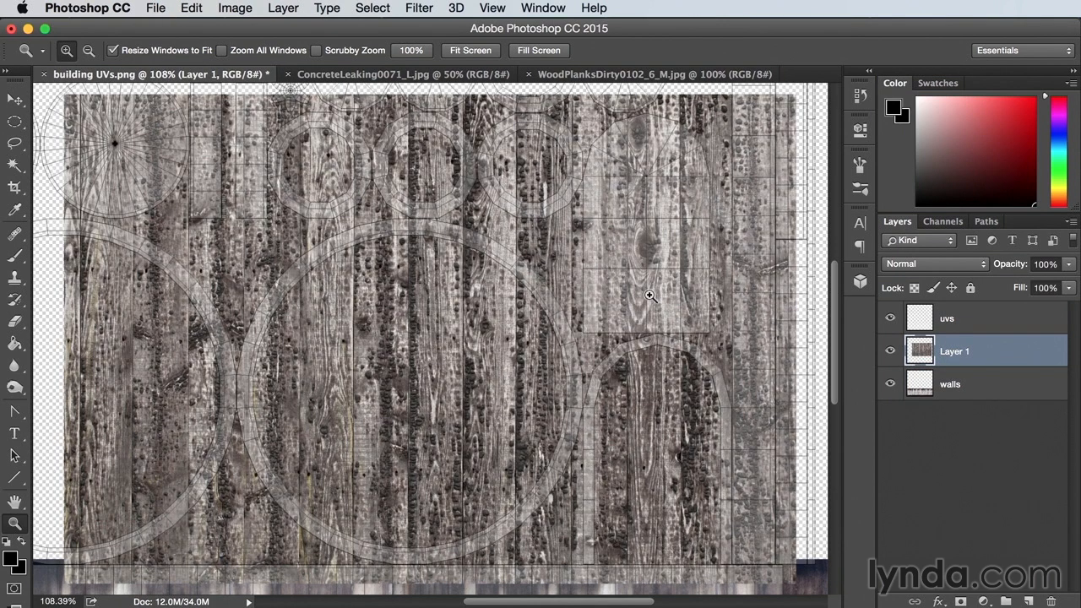
- Scale the pasted wood layer down and position it so it fully covers the arched door shape in the UV layout
left_click(15, 99)
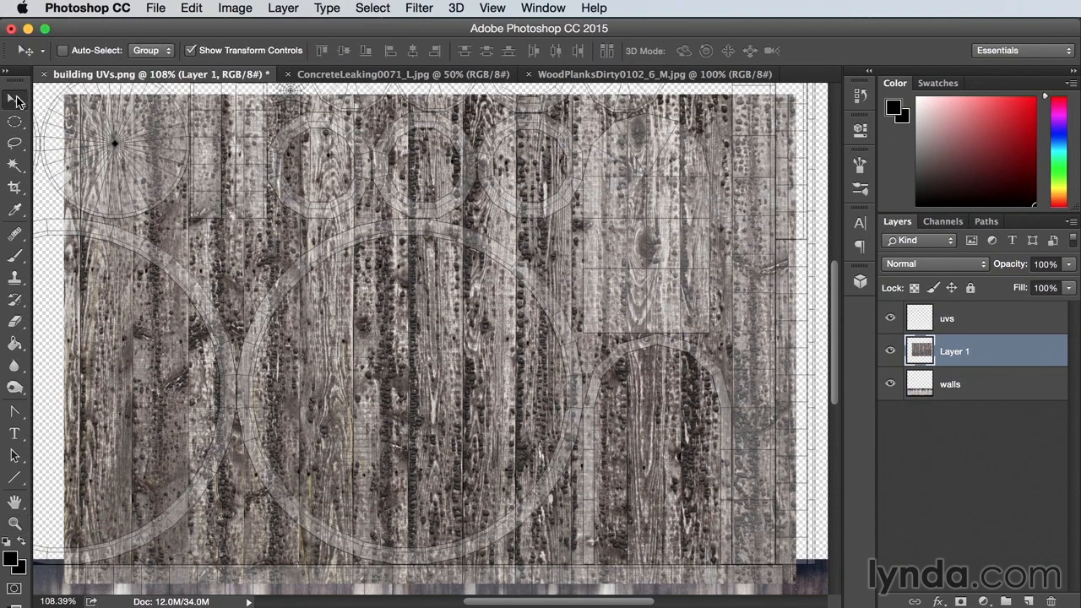
left_click_drag(324, 267, 258, 256)
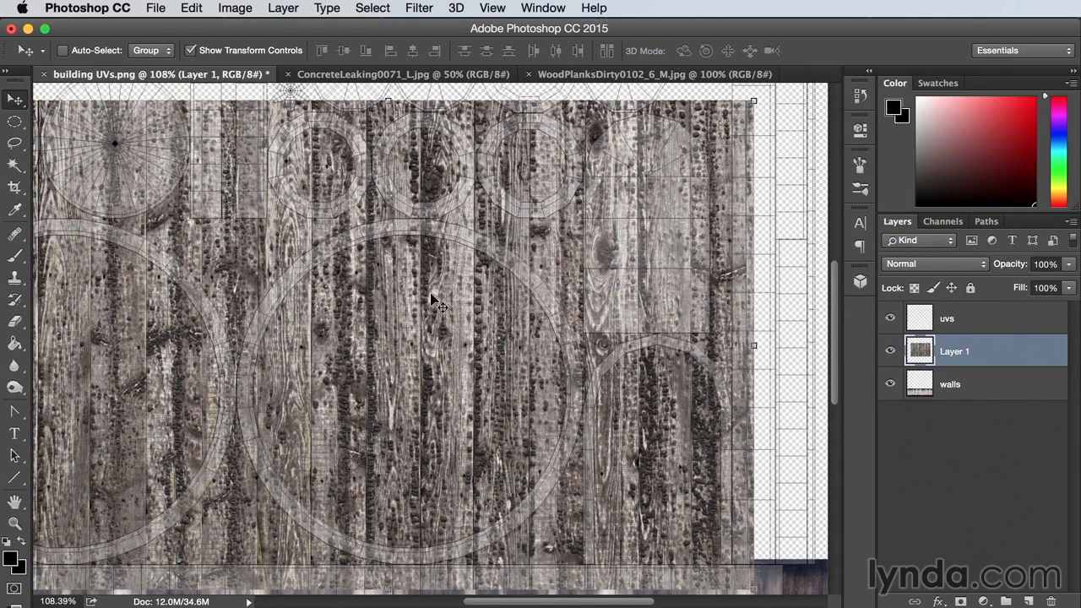
left_click_drag(405, 297, 491, 282)
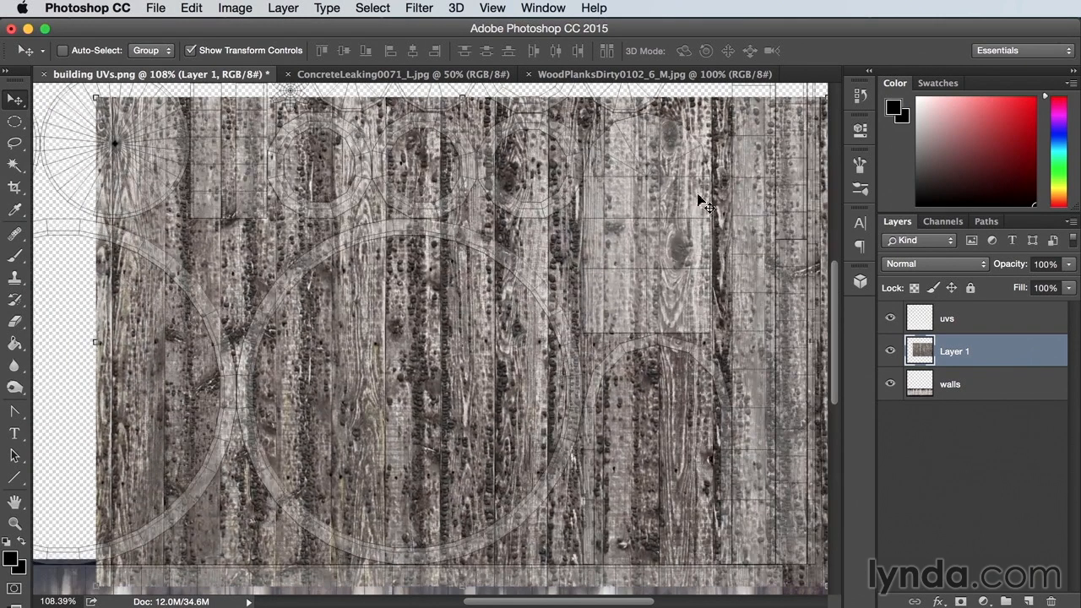
left_click_drag(93, 97, 470, 327)
left_click_drag(472, 329, 544, 375)
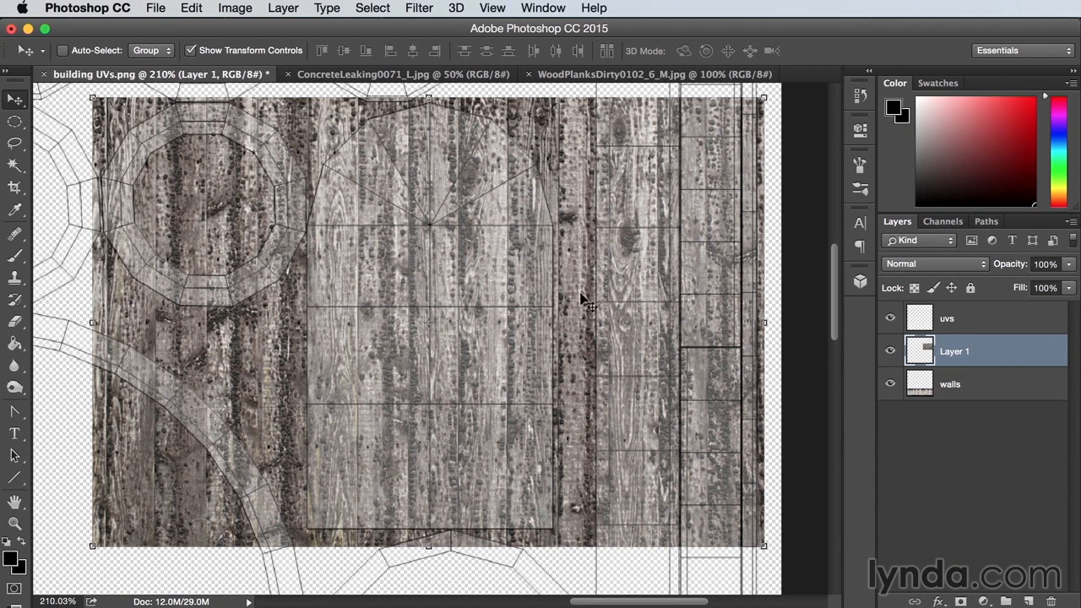
- Select the empty areas on both sides of the arched door shape on the uvs layer with the Magic Wand
left_click(957, 322)
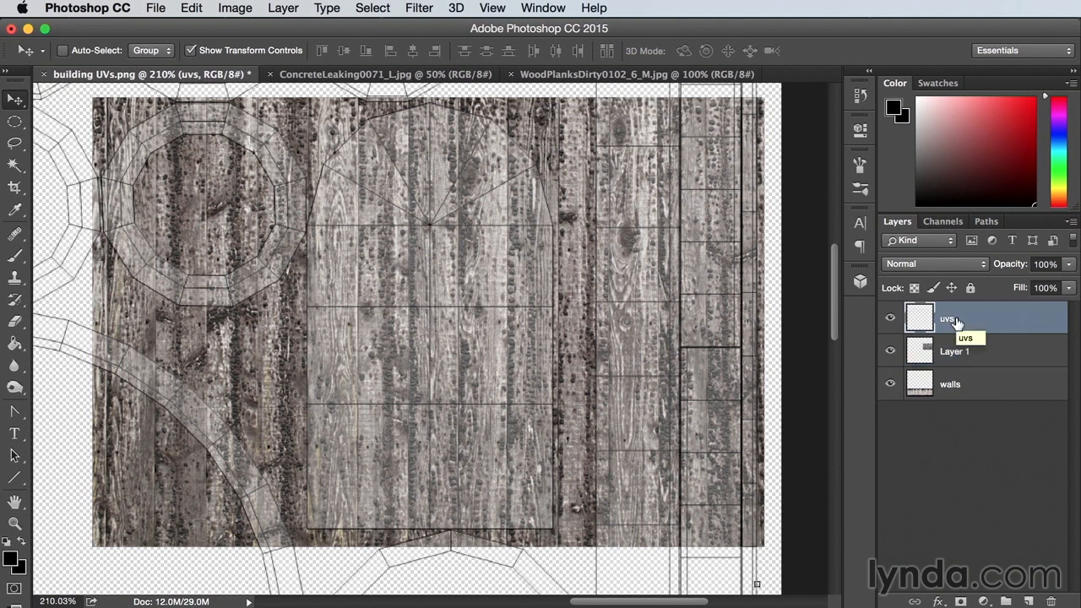
left_click(16, 171)
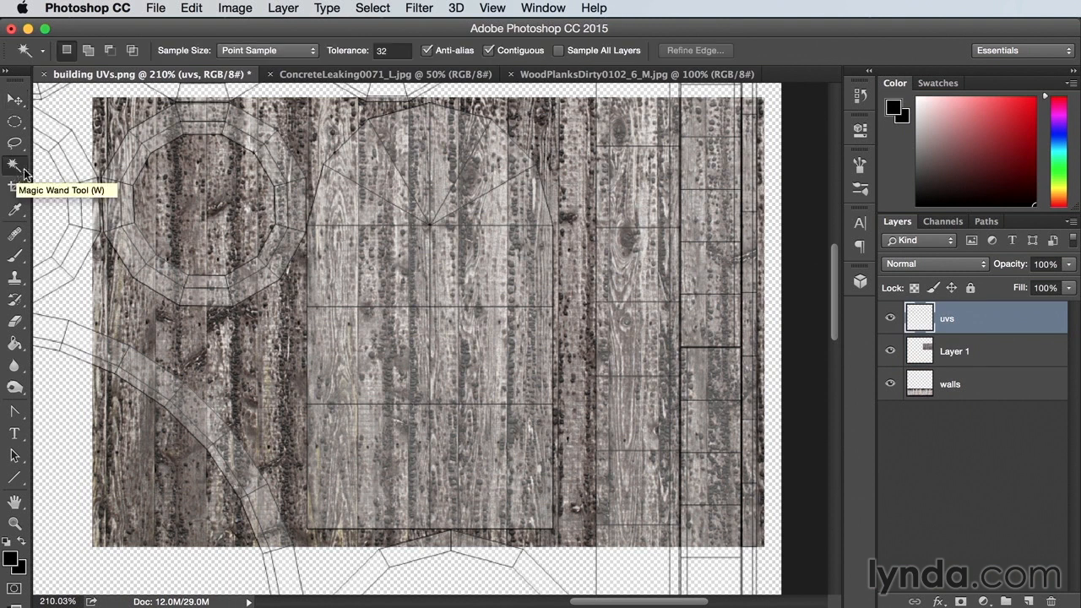
left_click(571, 184)
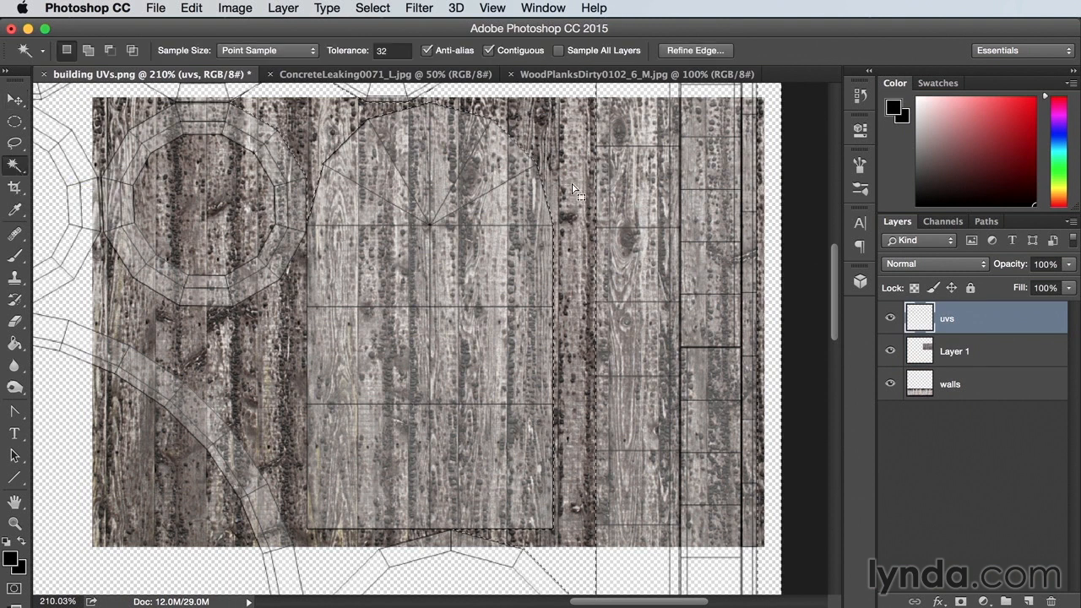
left_click(276, 376)
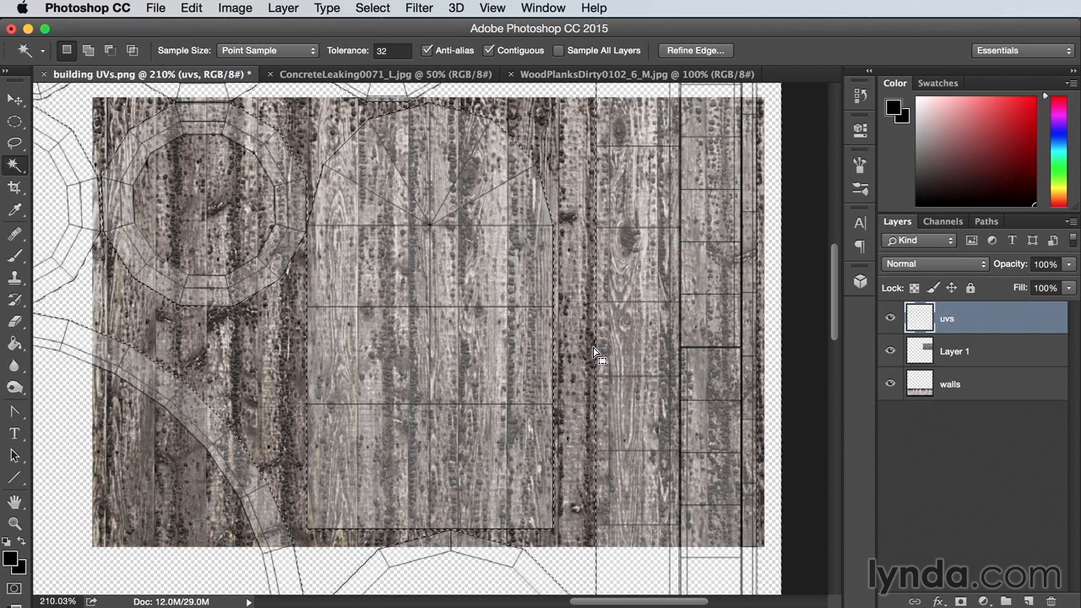
- Contract the selection by 3 pixels and delete the selected wood around the door from Layer 1
left_click(373, 10)
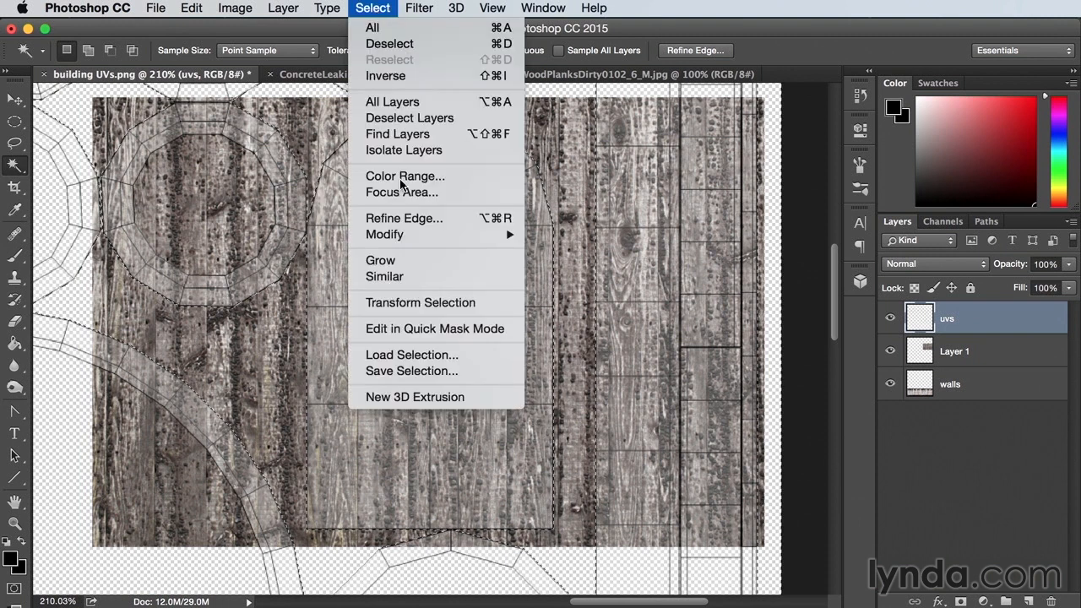
mouse_move(407, 239)
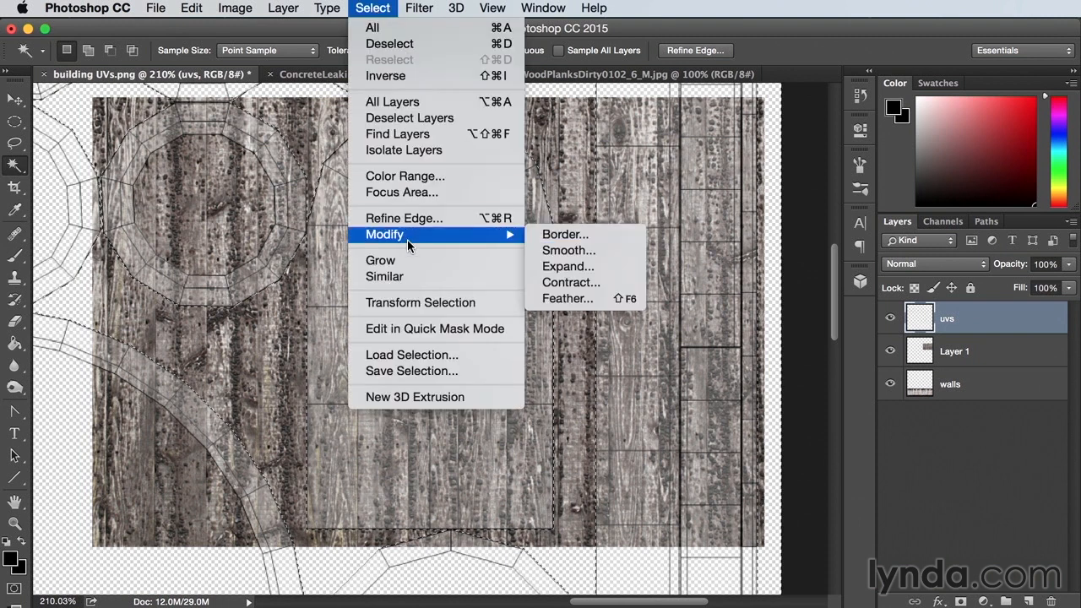
left_click(570, 285)
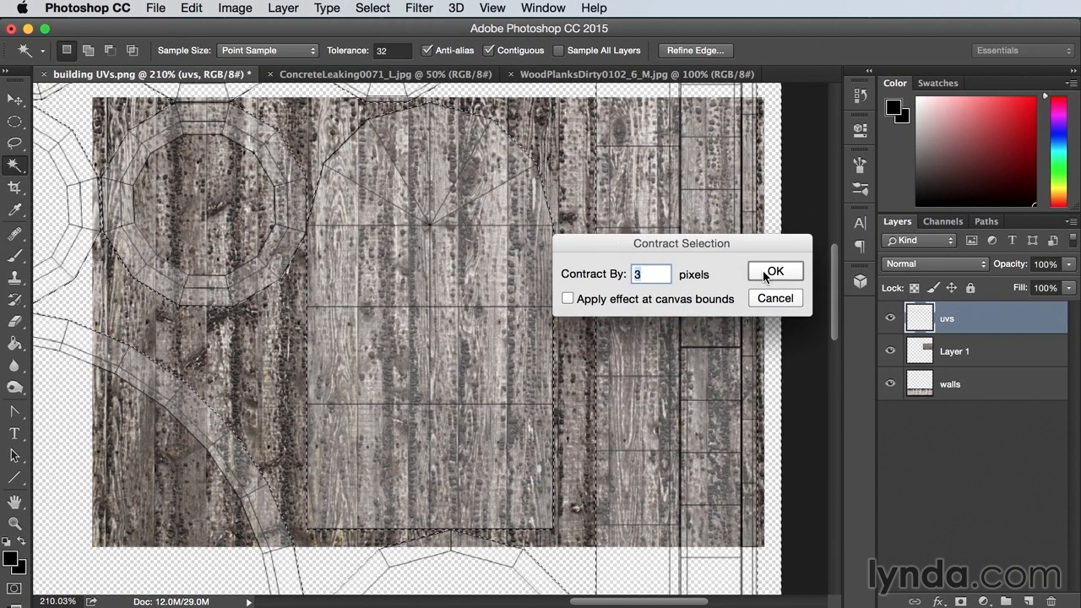
left_click(769, 271)
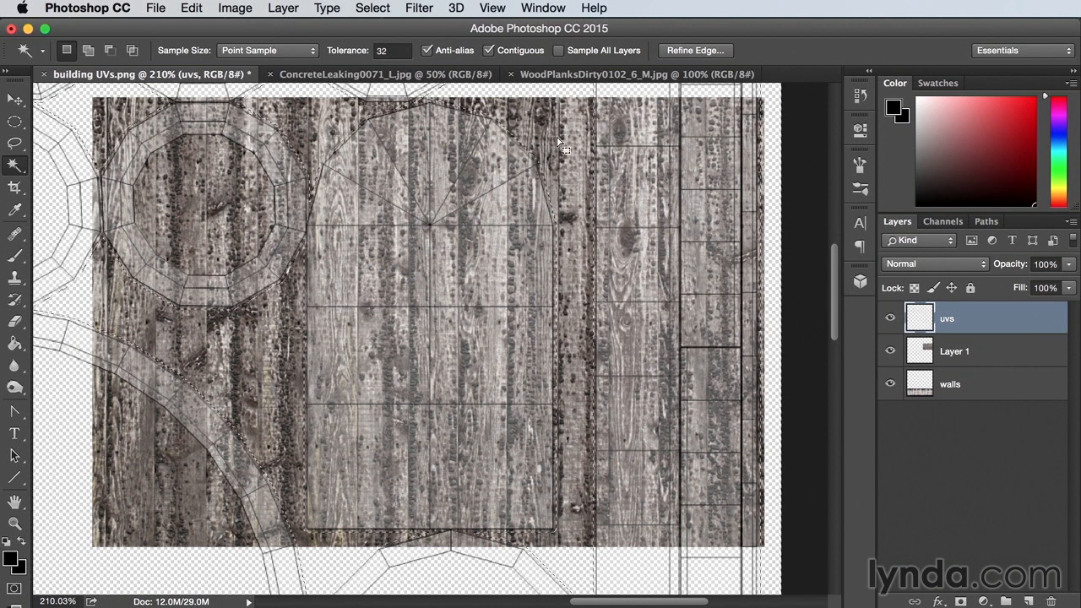
left_click(974, 355)
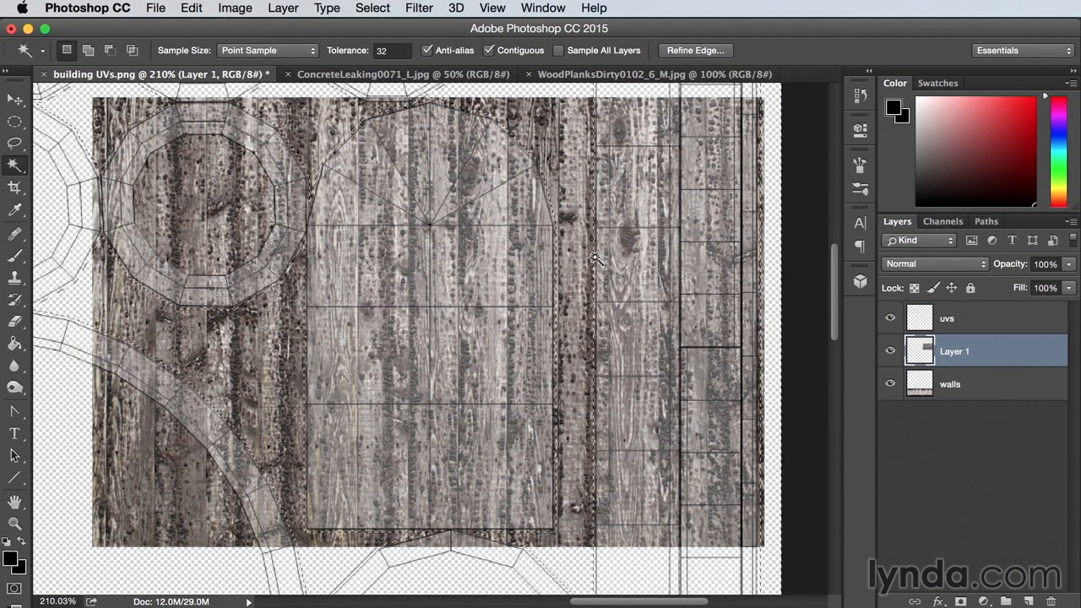
key("Delete")
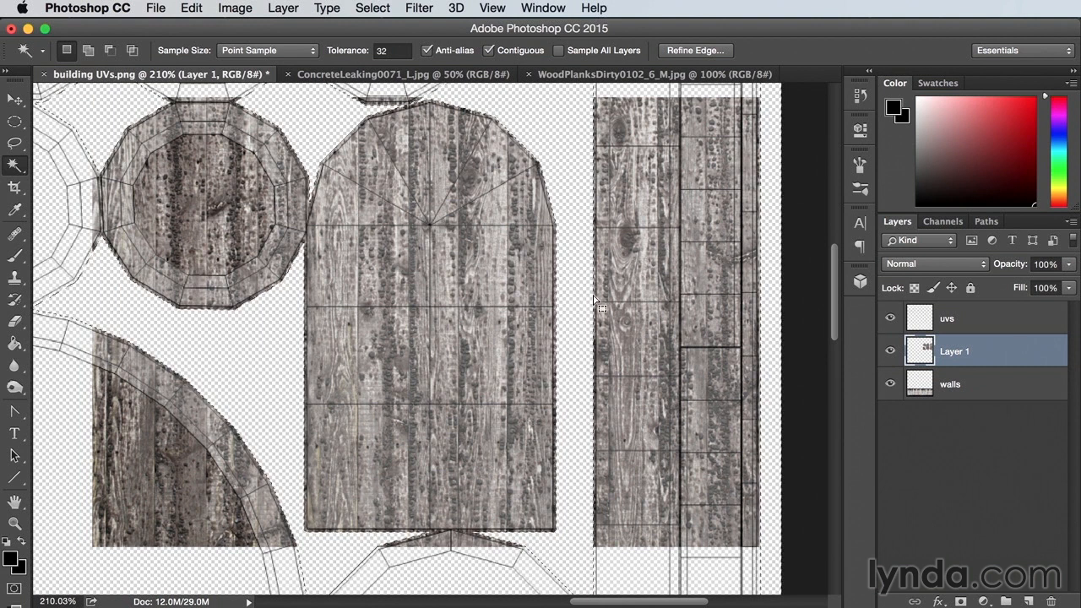
- Deselect, then delete the leftover wood over the vertical UV strips right of the door using a rectangular marquee selection
key("m")
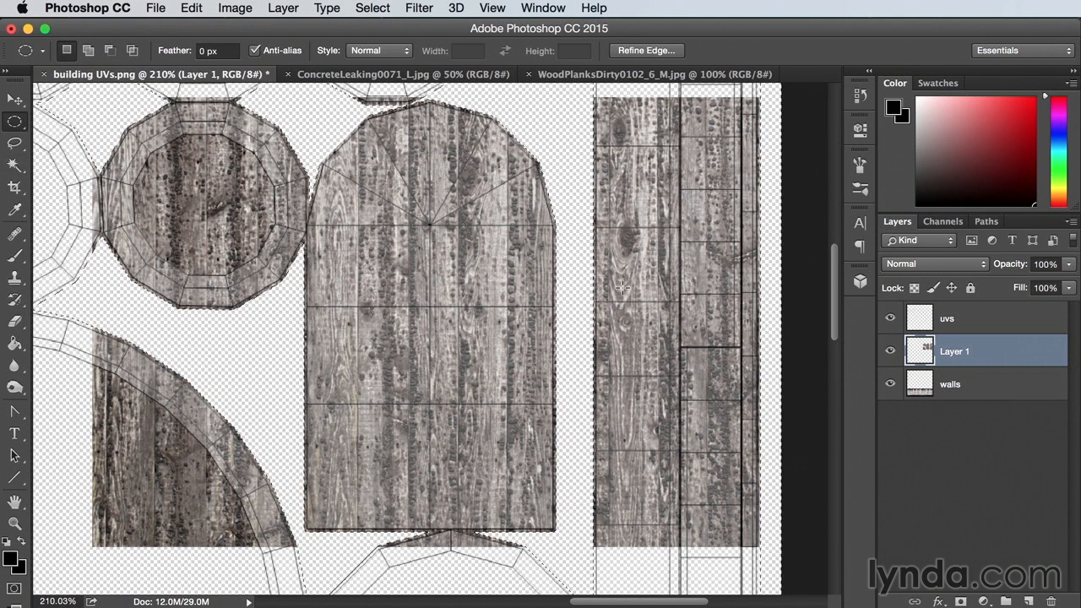
left_click(15, 125)
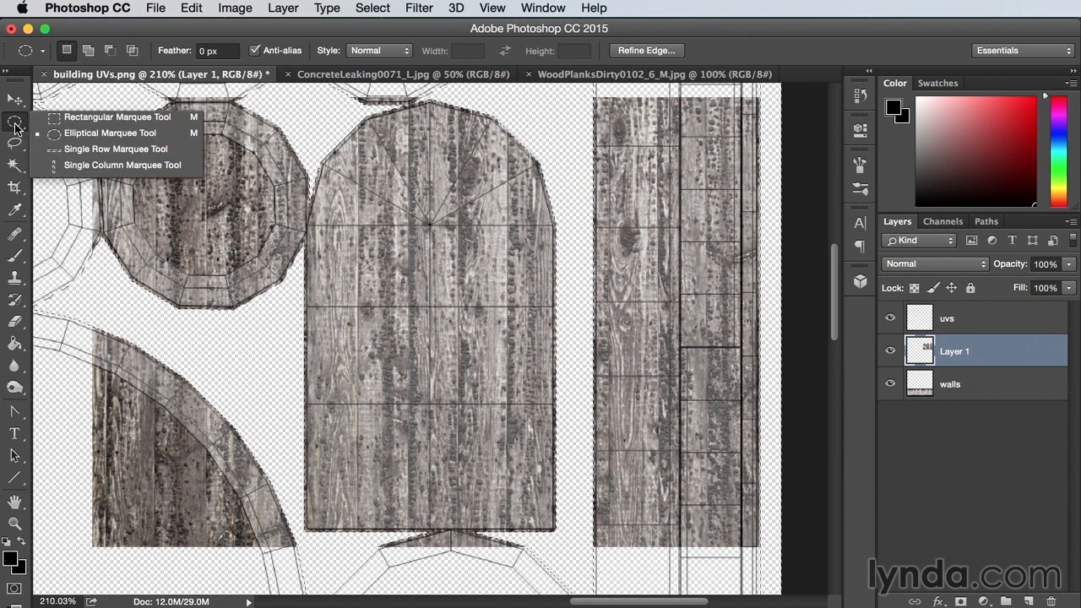
left_click(74, 122)
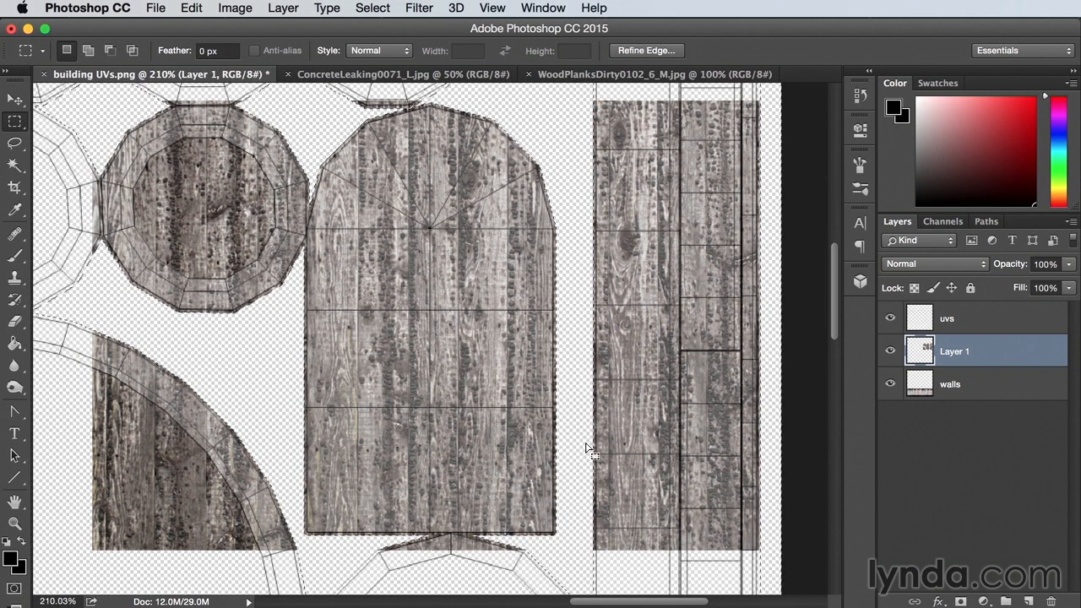
key("super+d")
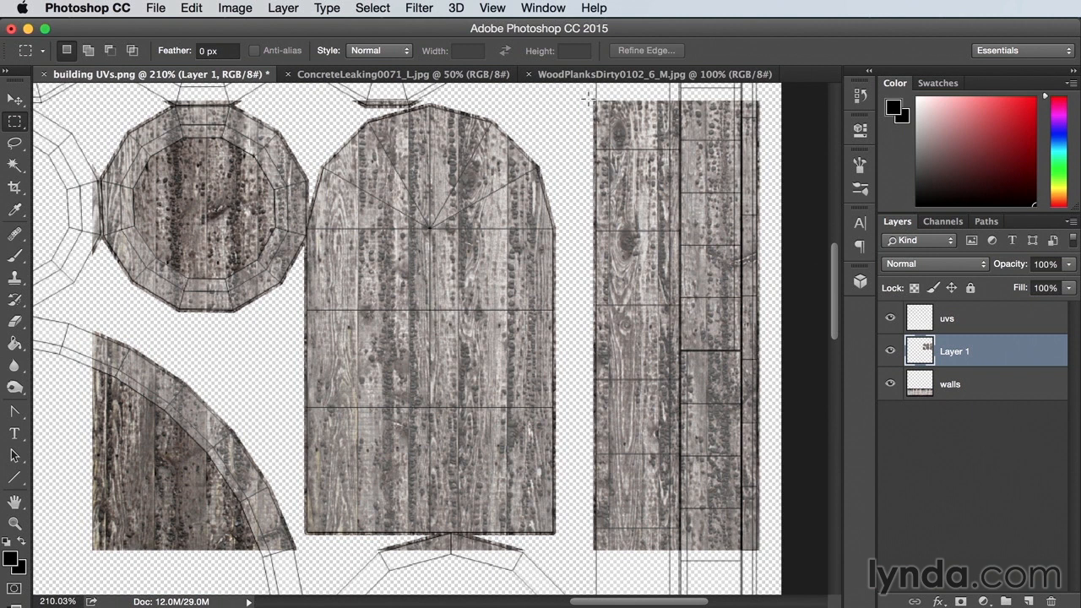
left_click_drag(585, 96, 778, 564)
key("Delete")
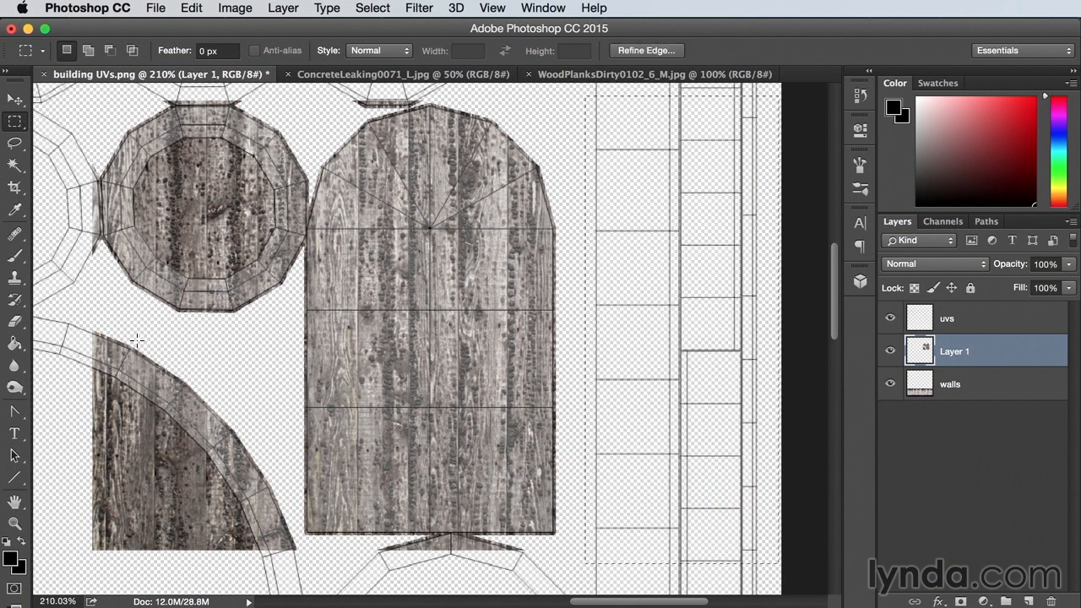
- Delete the leftover wood over the round and curved UV pieces beside the arched door using rectangular marquee selections
left_click_drag(77, 319, 296, 563)
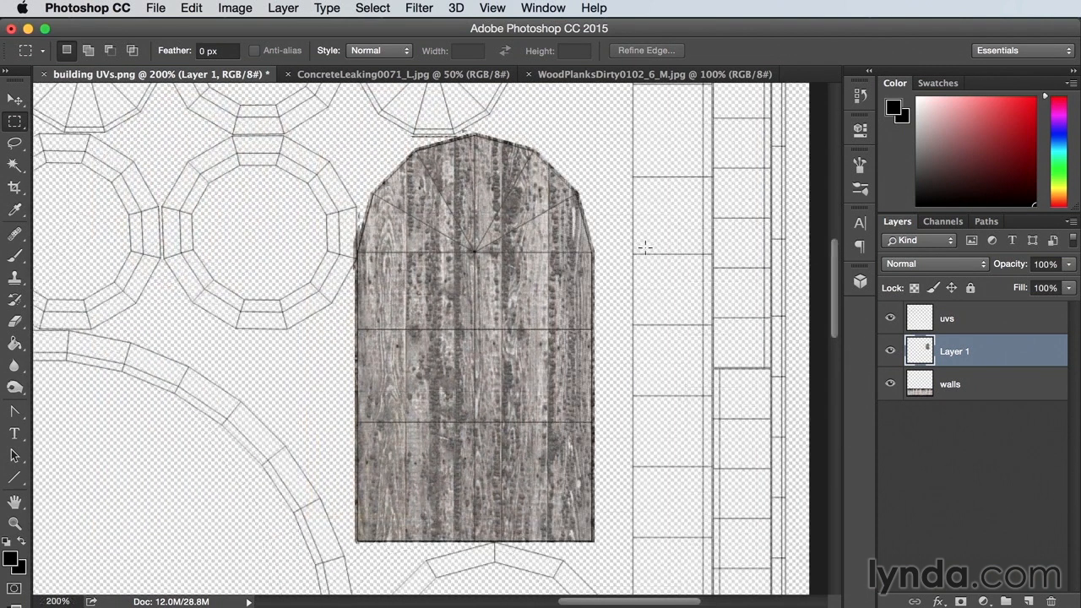
key("super+0")
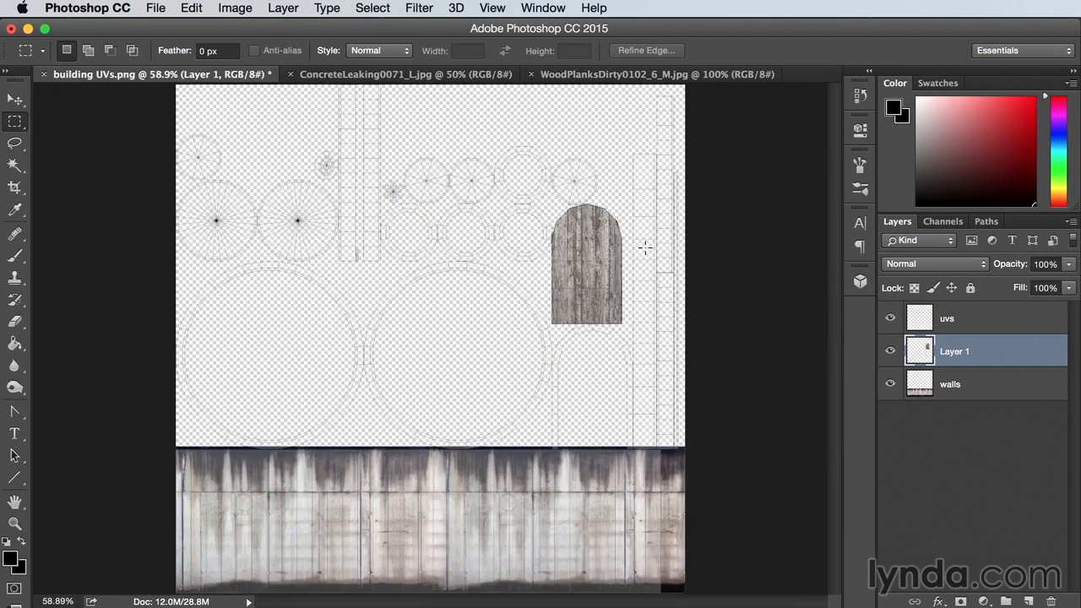
- Paste another copy of the wood planks, scale it down and position it over the arched door frame in the UV layout
key("z")
left_click_drag(538, 328, 660, 461)
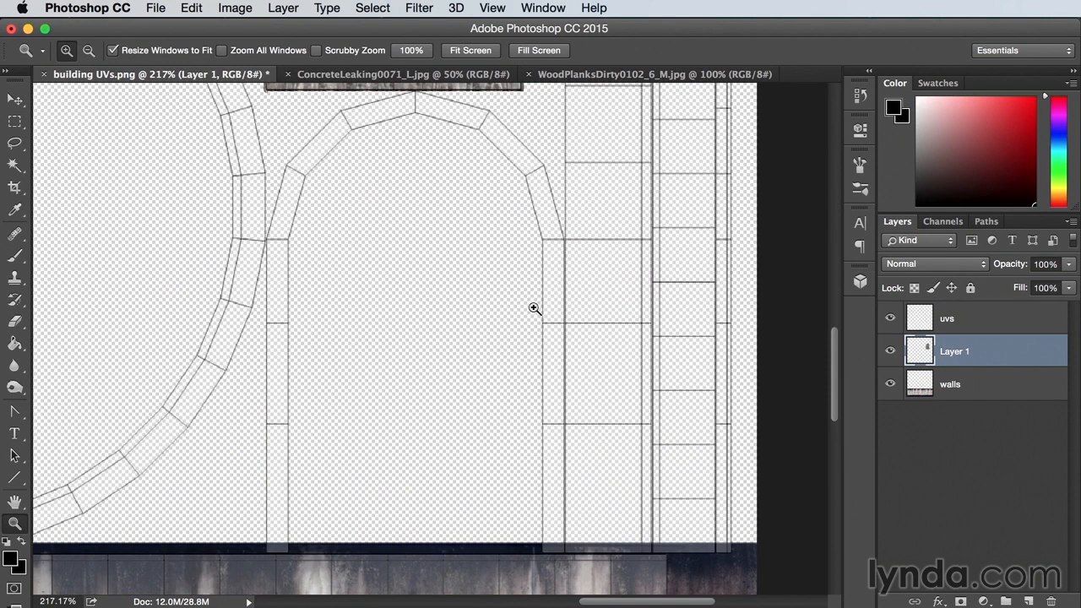
key("super+v")
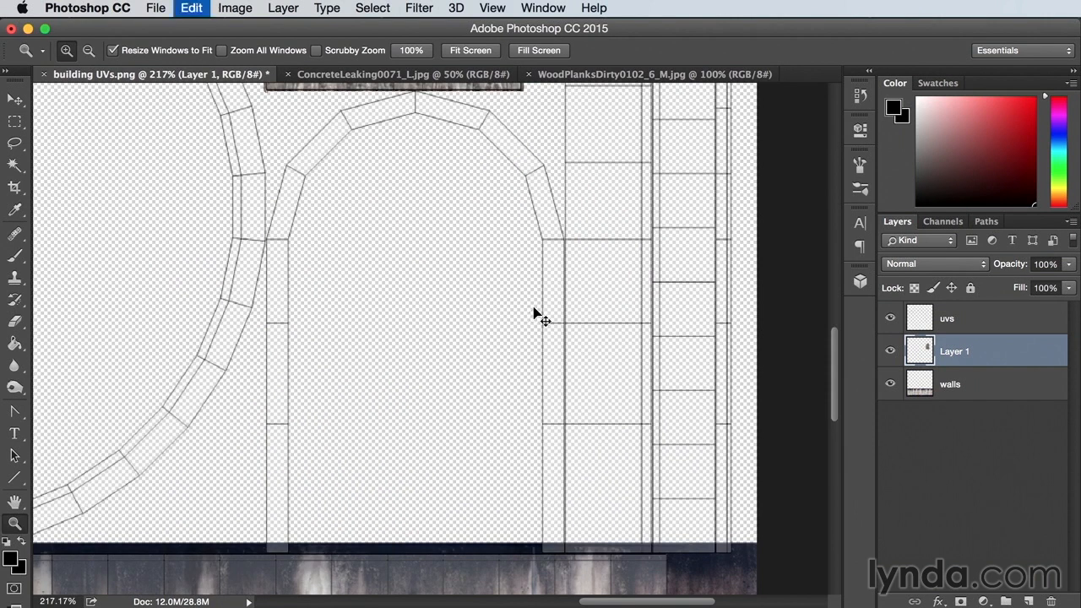
key("super+1")
key("v")
left_click_drag(581, 113, 310, 375)
left_click_drag(165, 446, 498, 351)
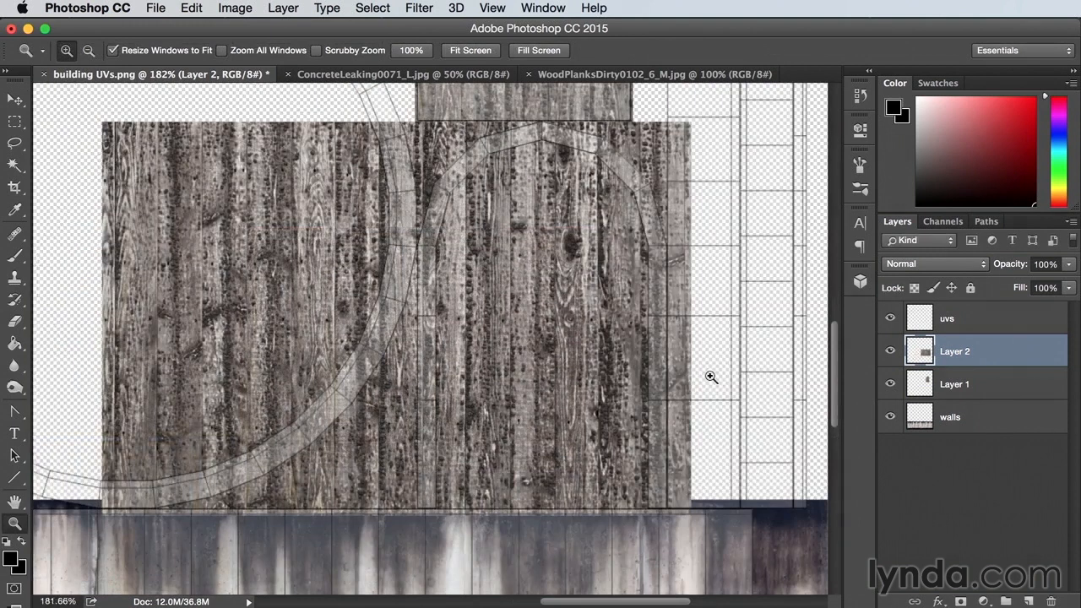
- Trim the excess wood on both sides of the door frame from Layer 2 using rectangular marquee selections
key("m")
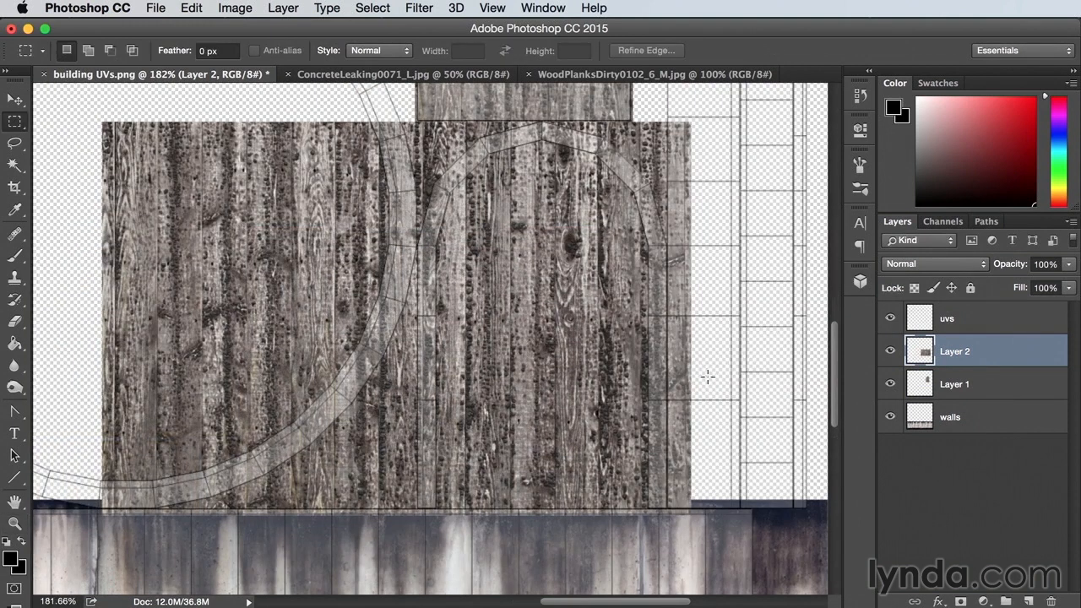
left_click_drag(69, 106, 415, 528)
key("Delete")
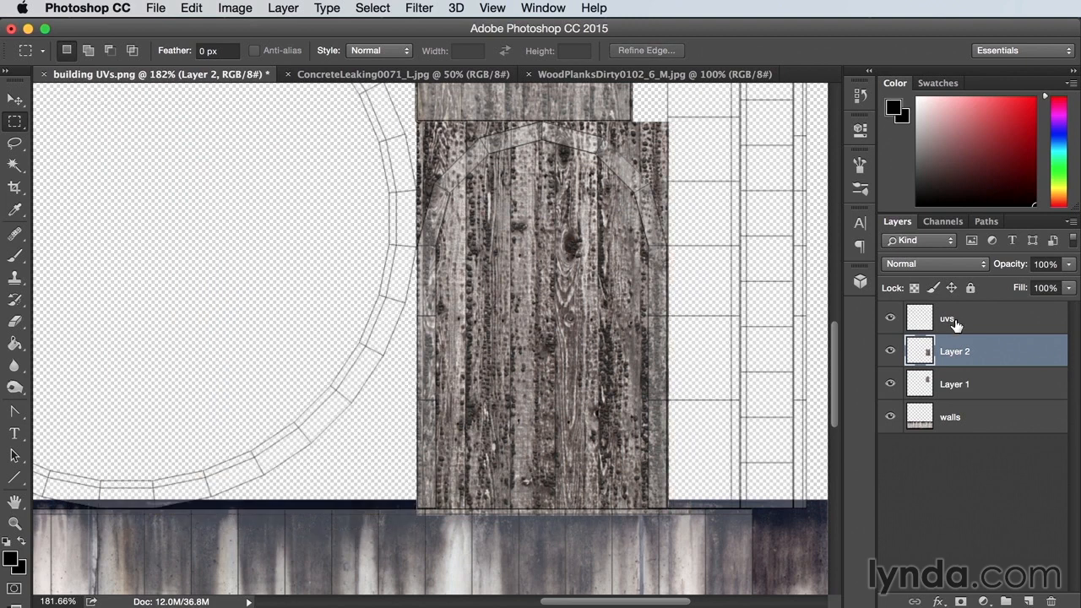
- Select the opening inside the door frame and the empty areas outside its arch on the uvs layer with the Magic Wand
left_click(955, 324)
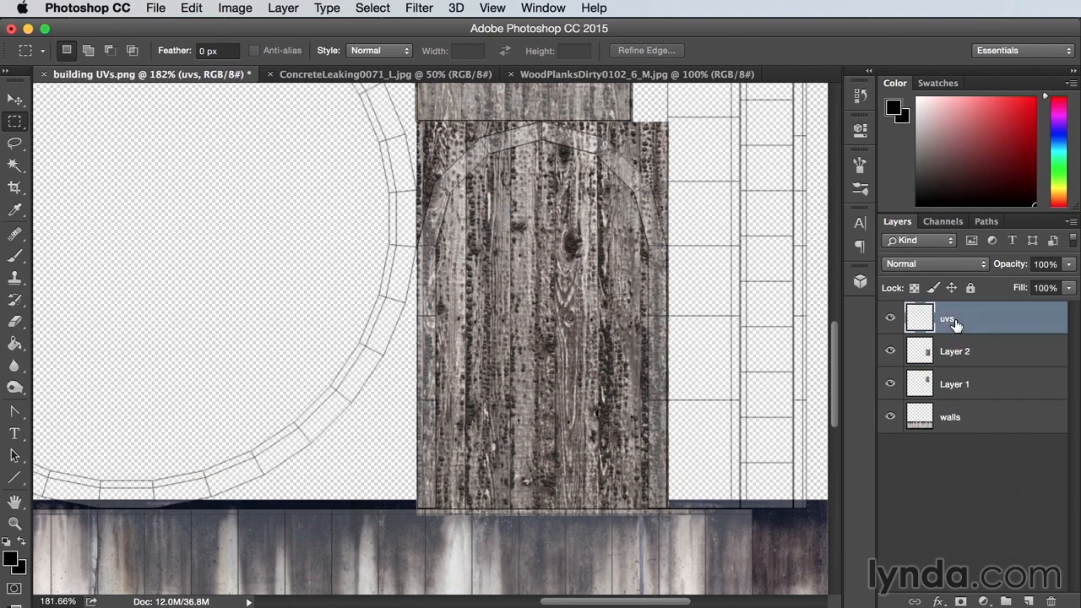
left_click(15, 167)
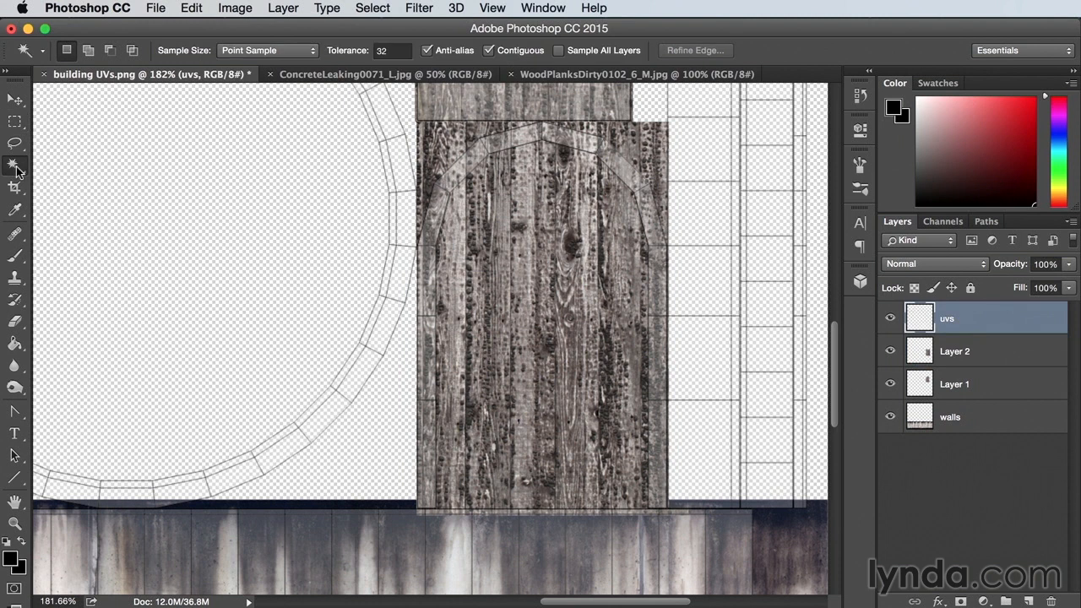
left_click(541, 301)
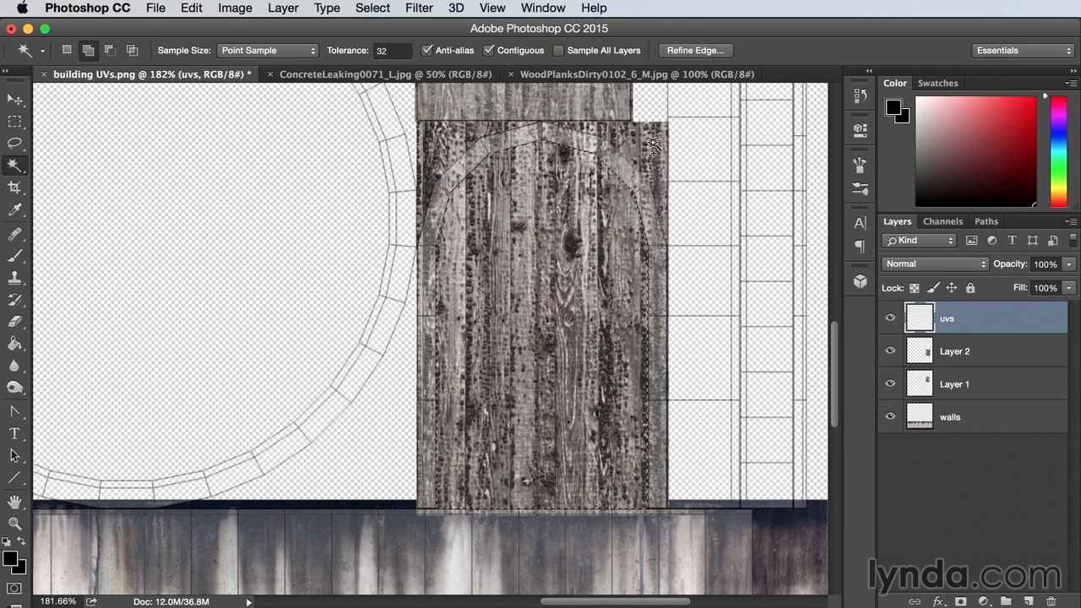
left_click(441, 143)
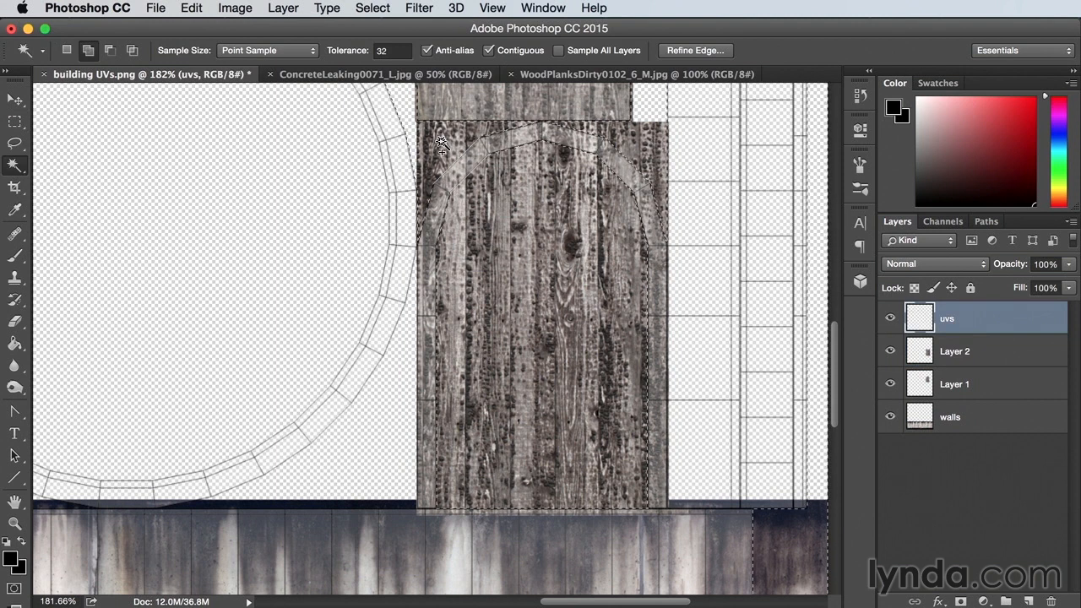
- Contract the selection by 3 pixels, delete the selected wood from Layer 2, and deselect
left_click(372, 7)
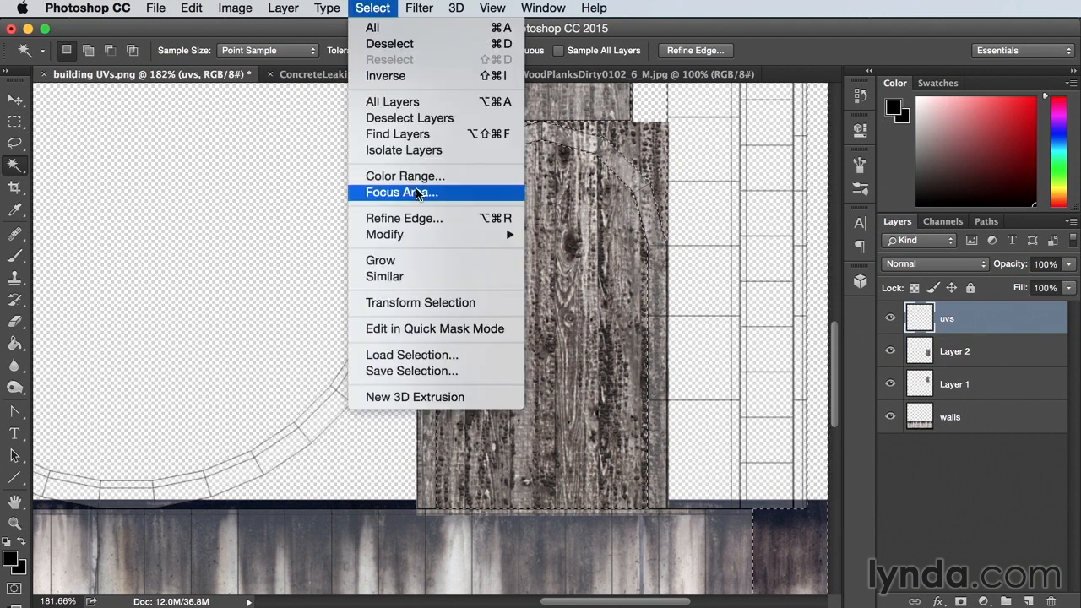
mouse_move(404, 238)
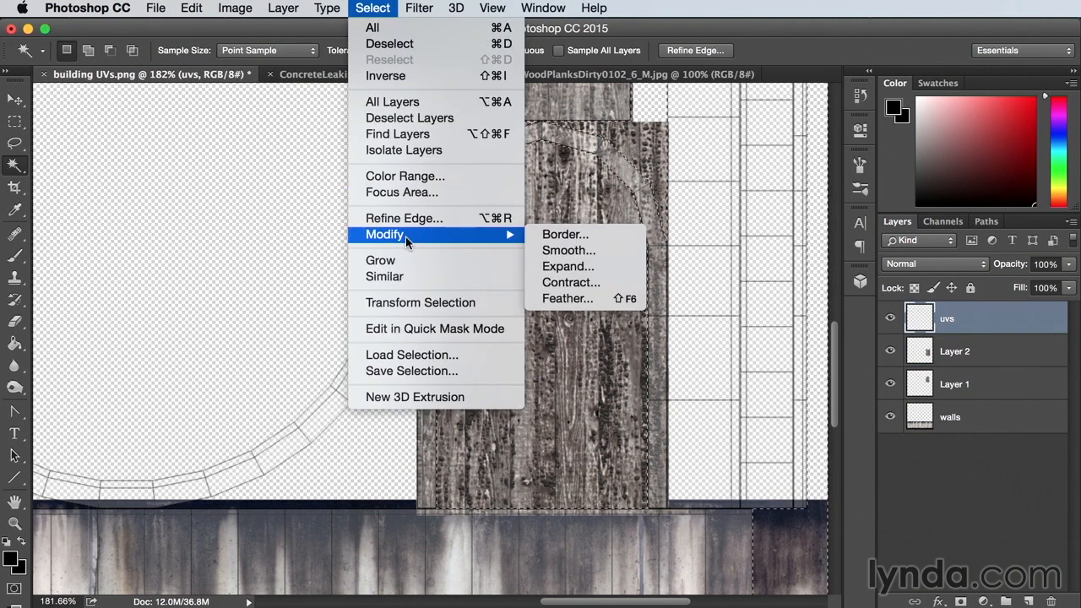
left_click(571, 282)
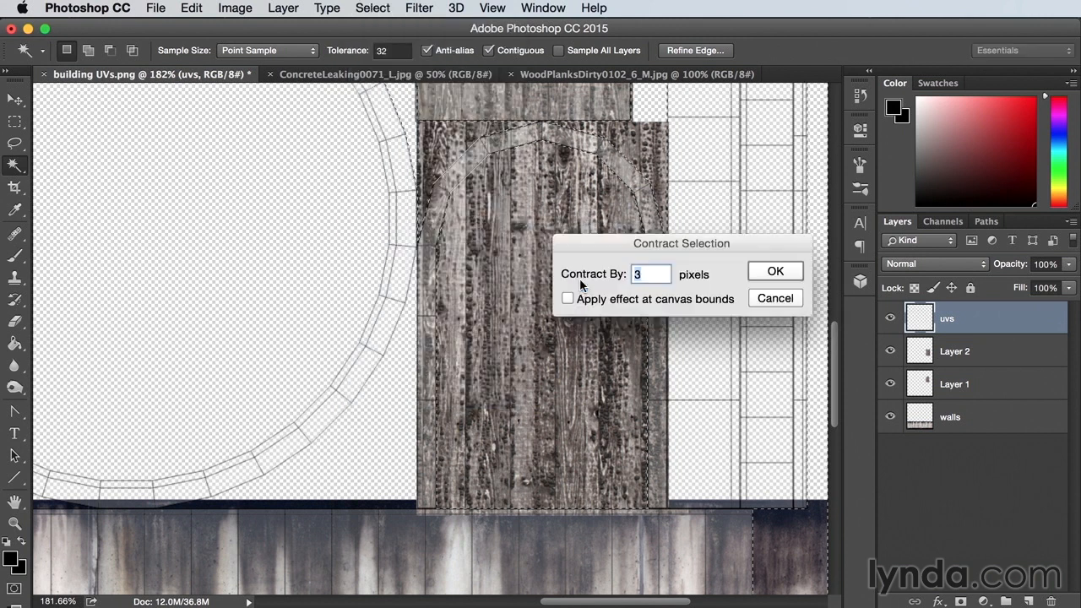
left_click(772, 272)
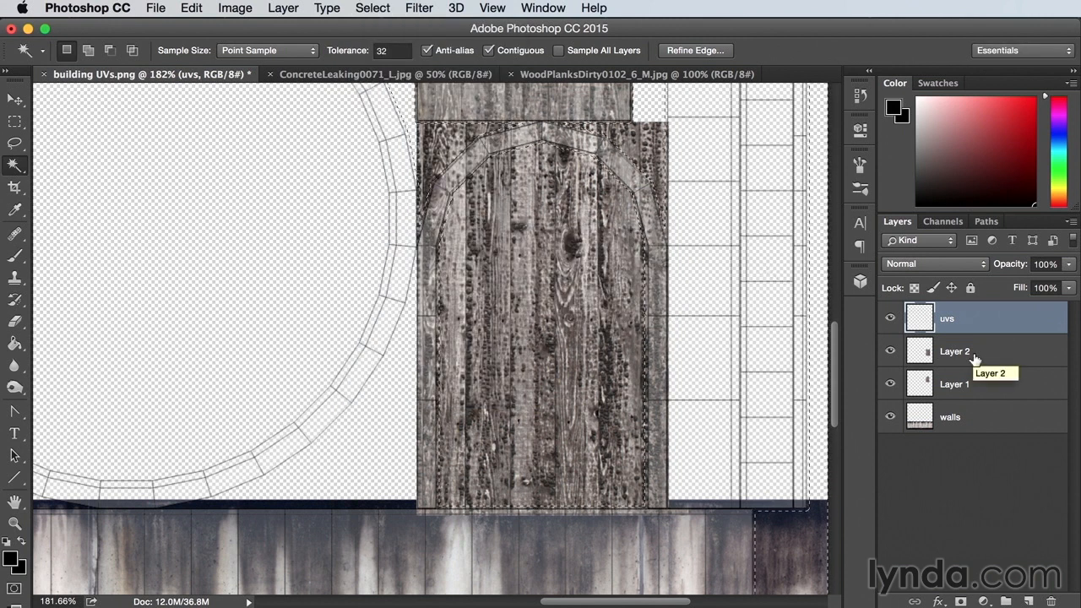
left_click(975, 359)
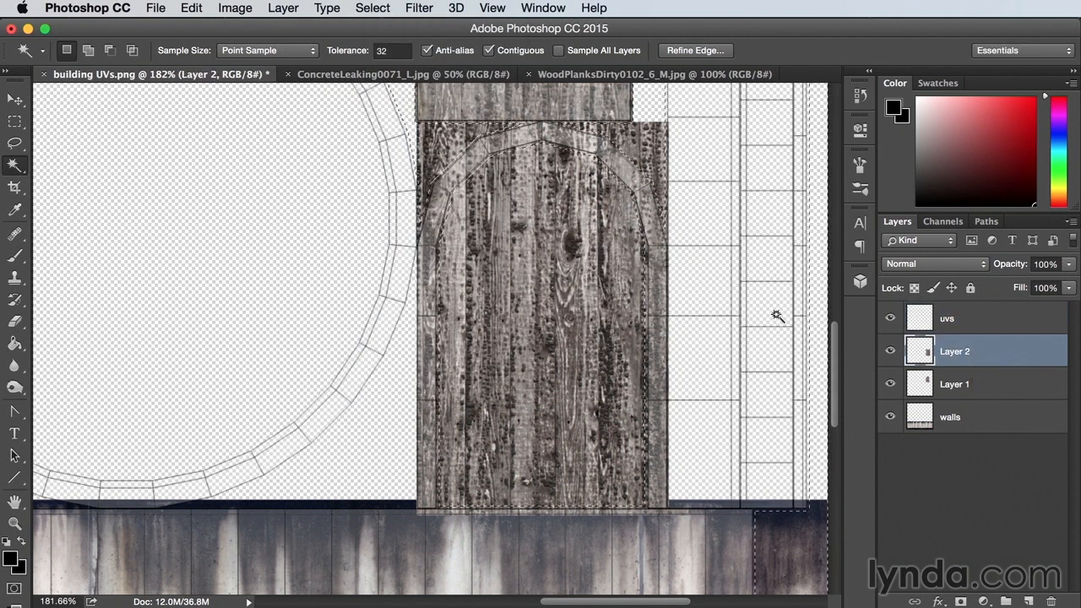
key("Delete")
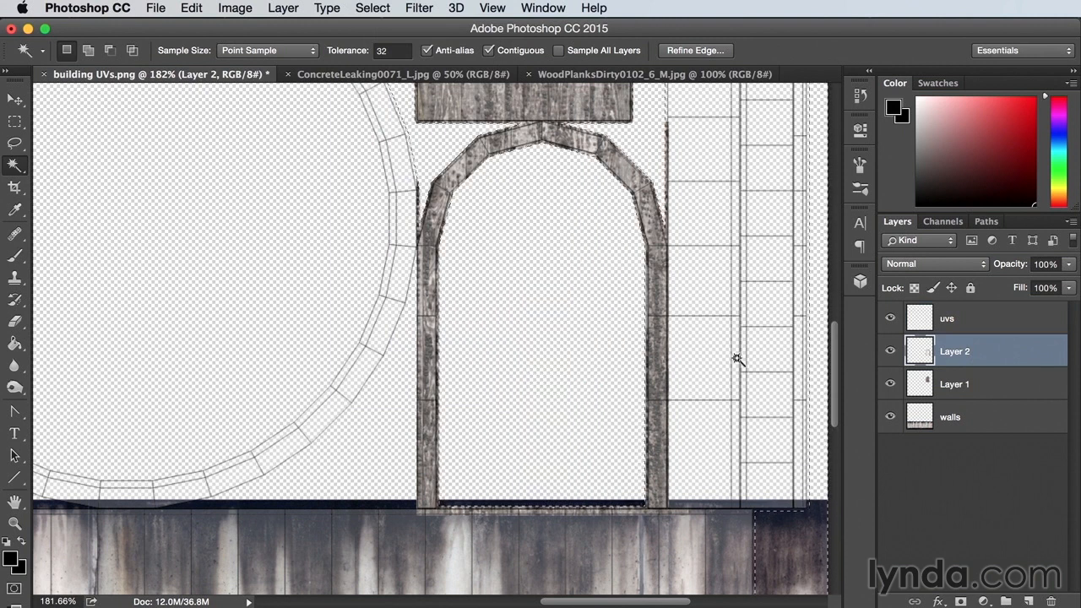
key("super+d")
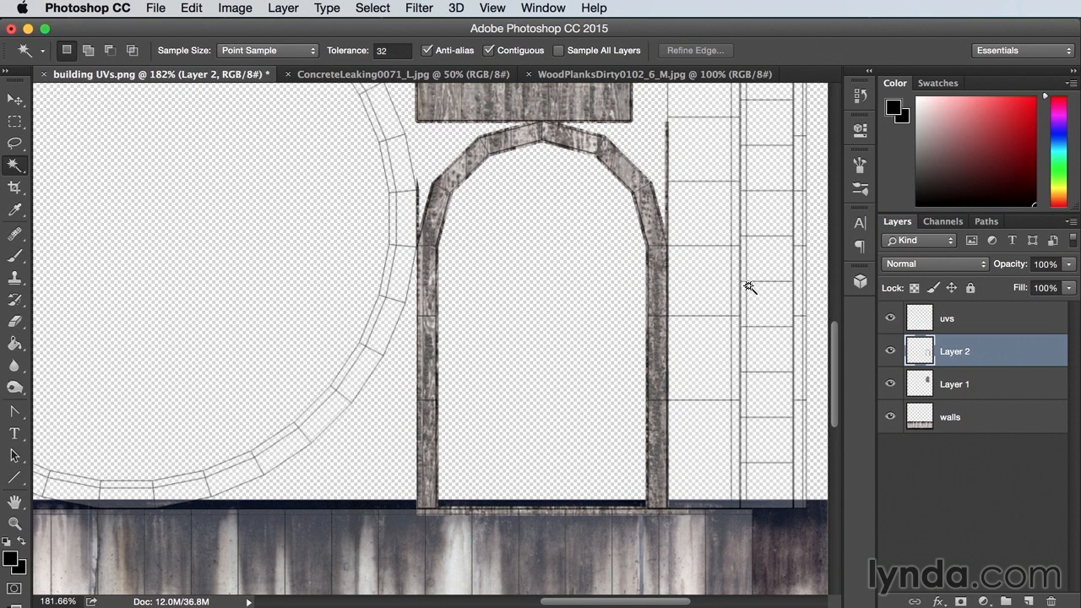
- Set the Eraser to 100% opacity and 100% flow with a hard round 100 px brush
key("e")
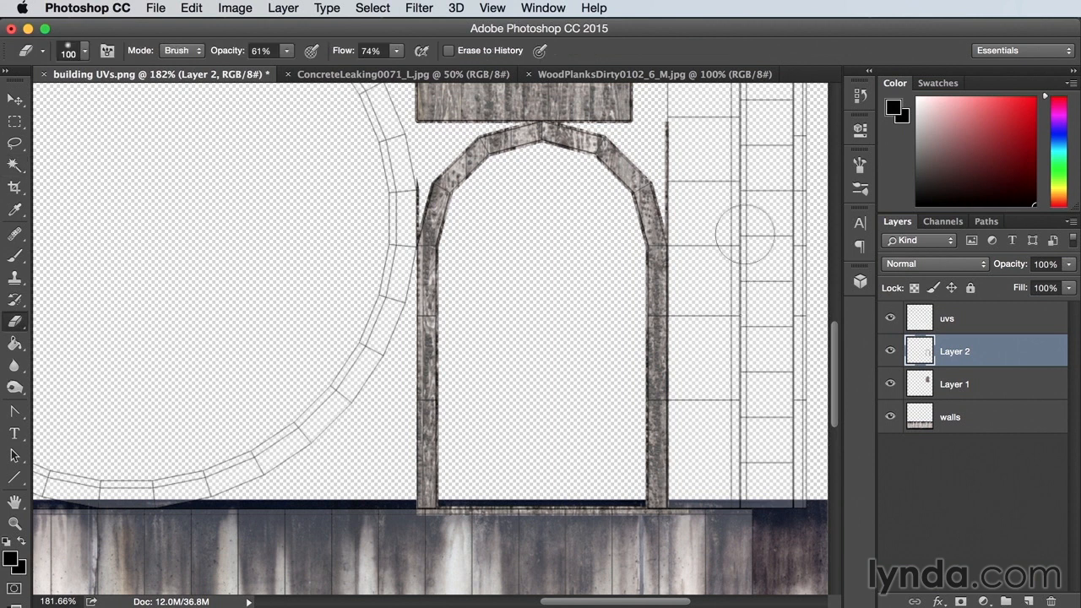
left_click(287, 52)
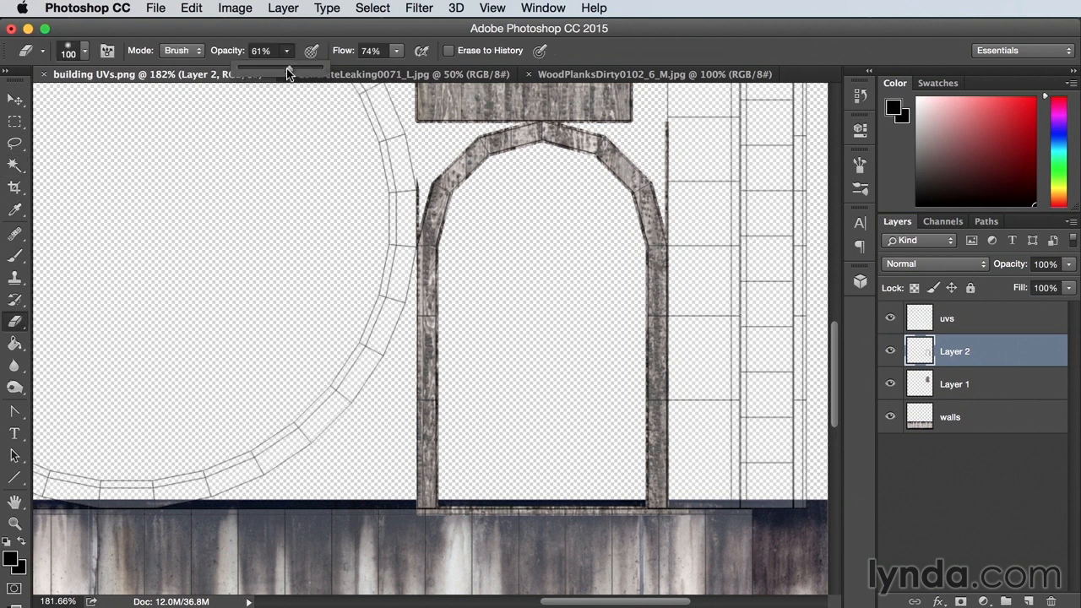
left_click(399, 51)
left_click_drag(398, 68, 422, 68)
left_click(85, 52)
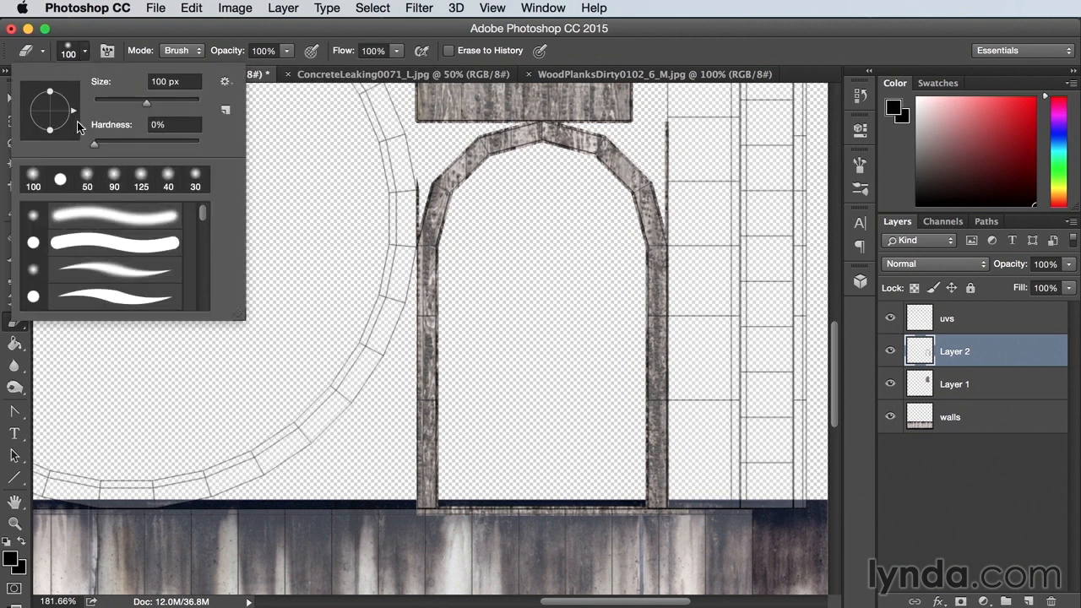
left_click(118, 246)
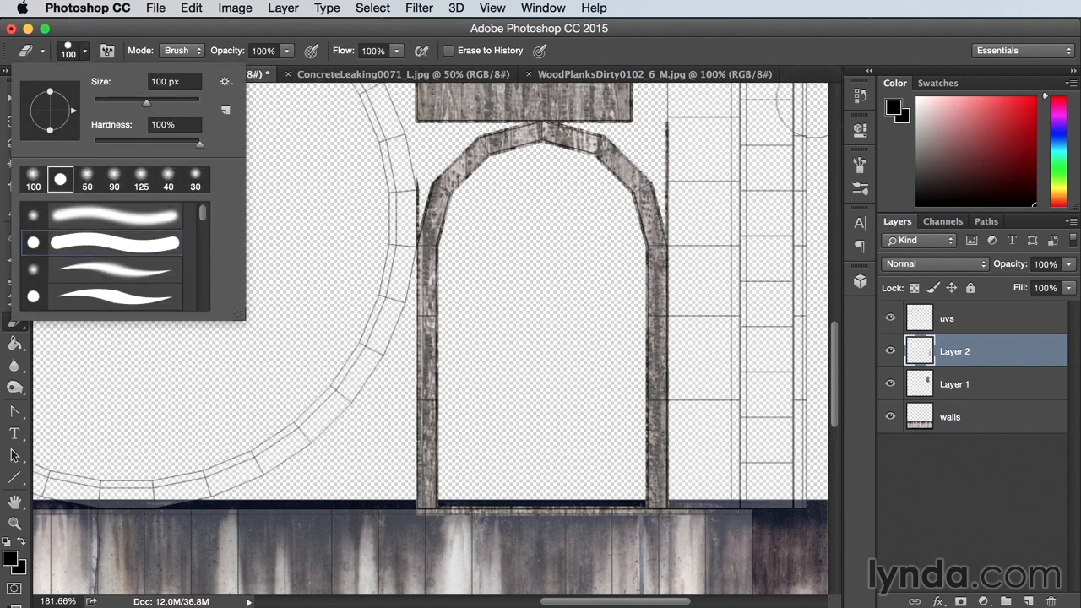
- Erase the thin wood slivers beside the frame's arch and along the bottom of its opening on Layer 2
left_click(695, 139)
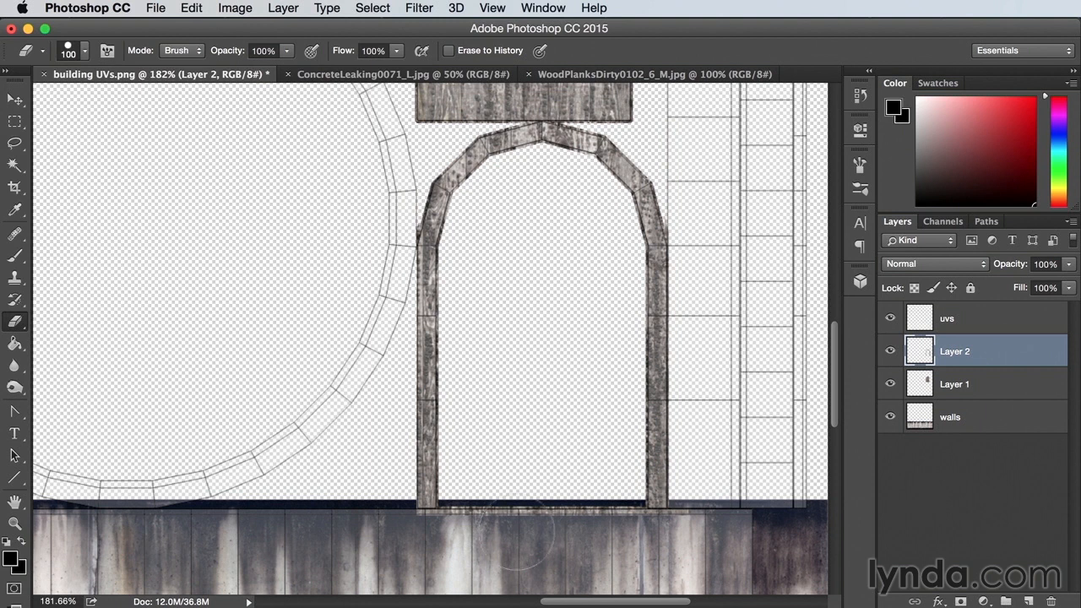
left_click(487, 510)
left_click_drag(498, 511, 596, 512)
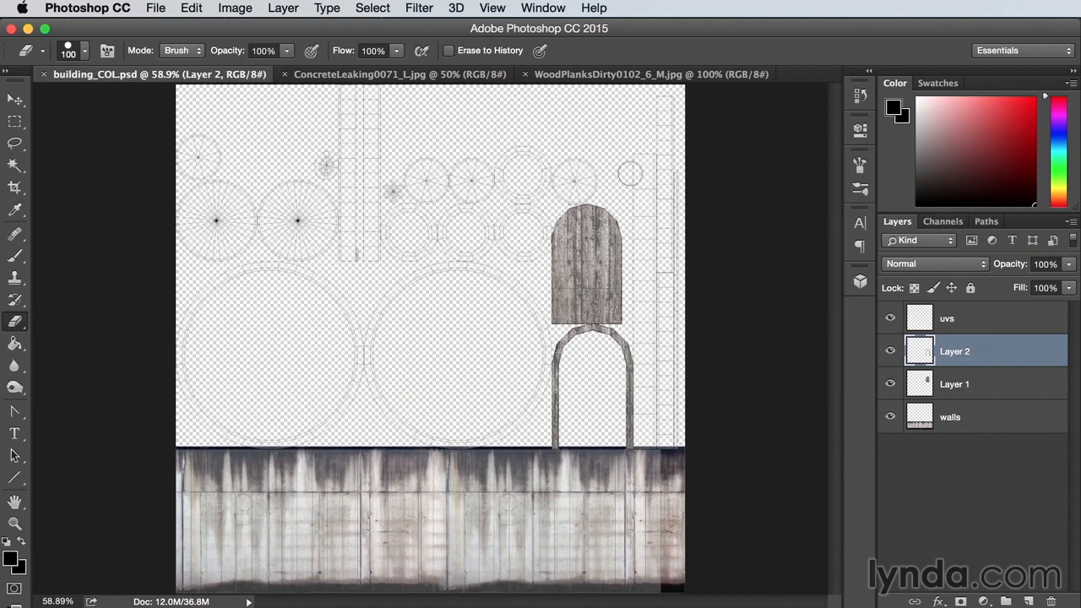
- Paste the wood planks again, rotate them -90 degrees and move them over the vertical UV strips right of the door
key("super+v")
key("super+t")
left_click_drag(638, 483, 553, 135)
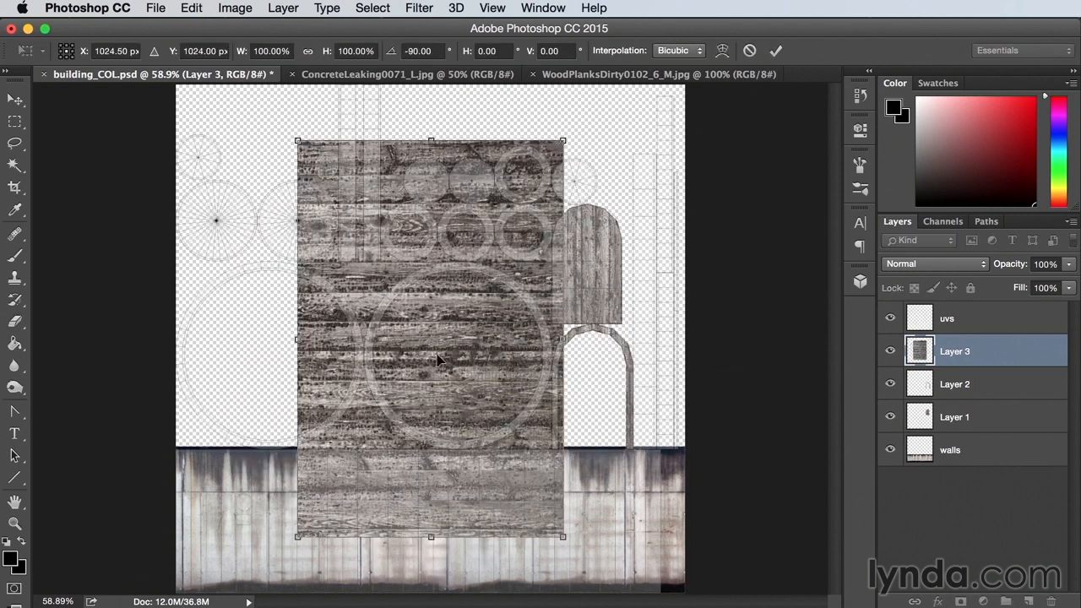
left_click_drag(427, 359, 750, 308)
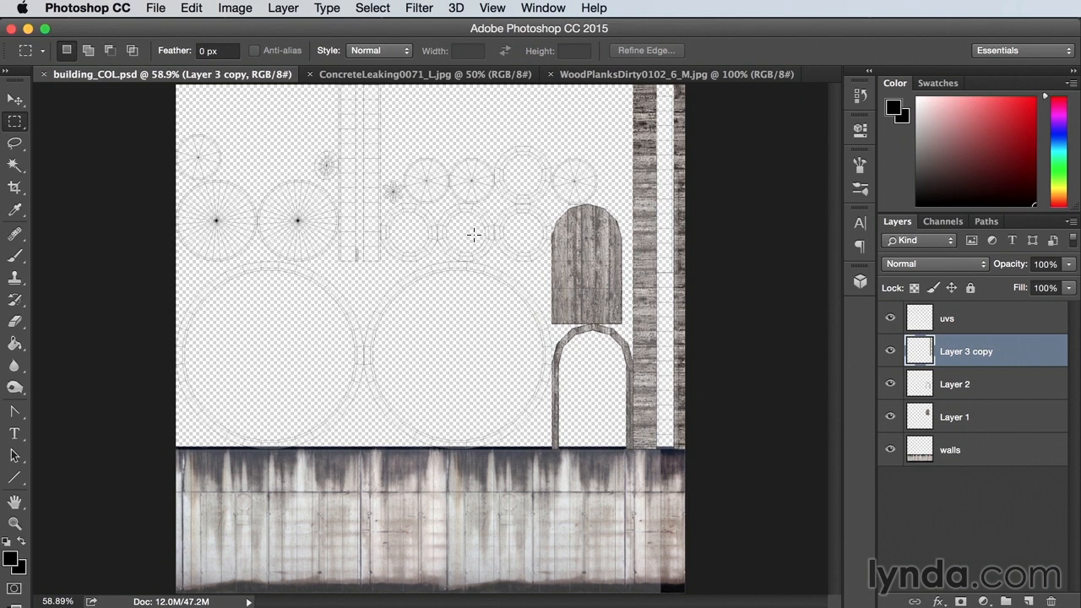
- Open BronzeCopper0036_1_L.jpg and copy the whole image into building_COL.psd as a new layer below uvs
left_click(156, 7)
left_click(160, 41)
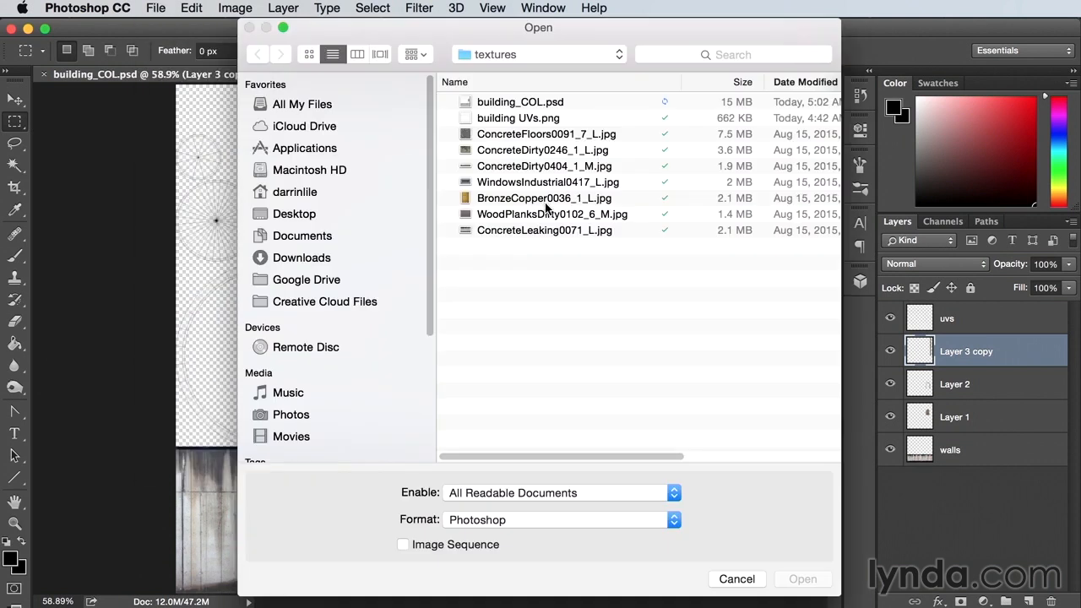
left_click(547, 199)
left_click(799, 579)
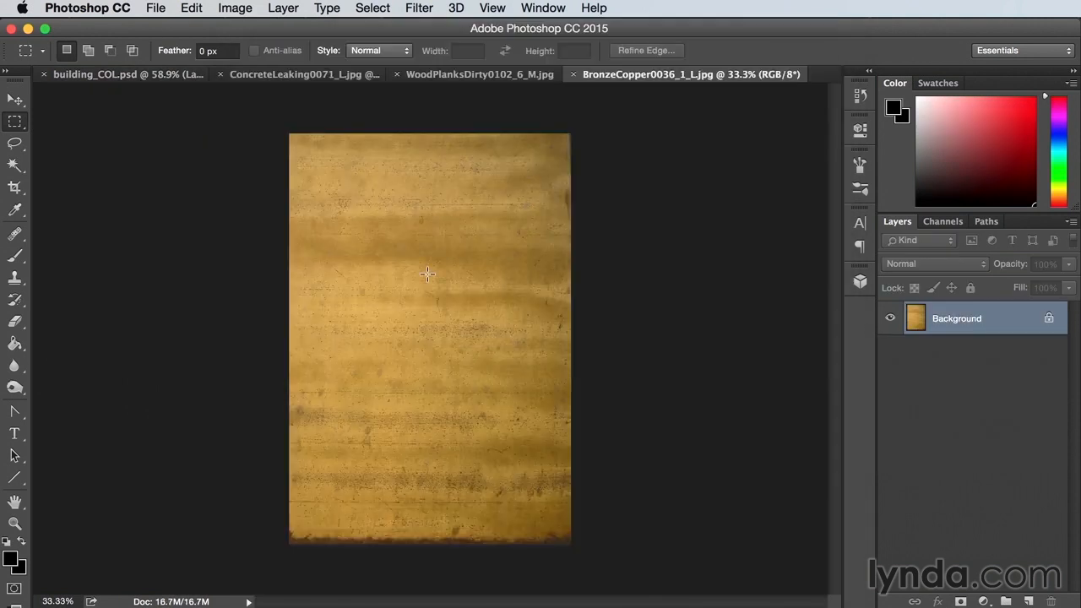
key("super+a")
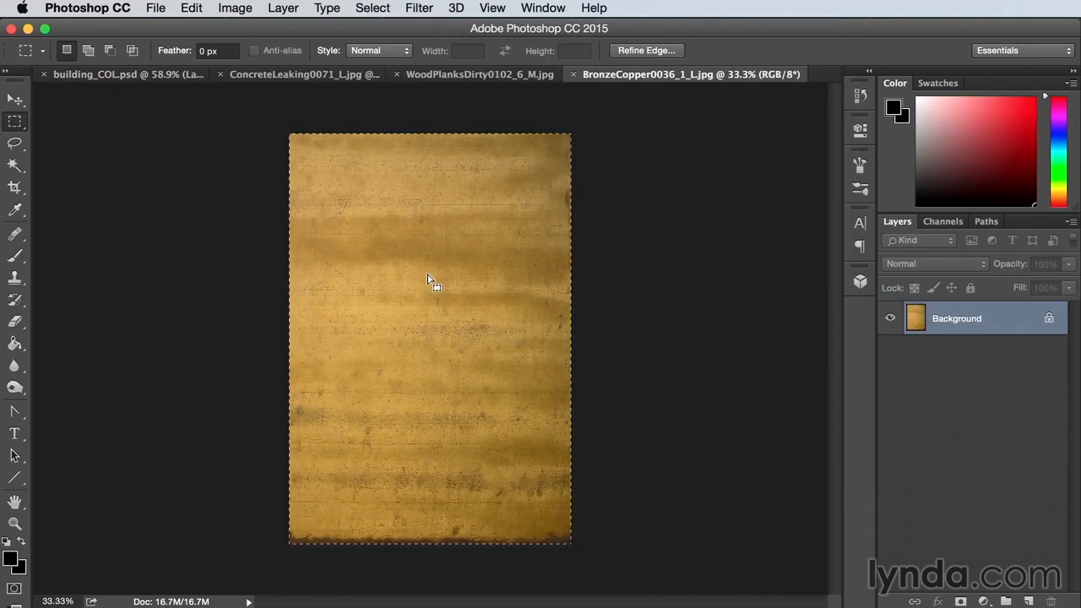
left_click_drag(428, 275, 464, 261)
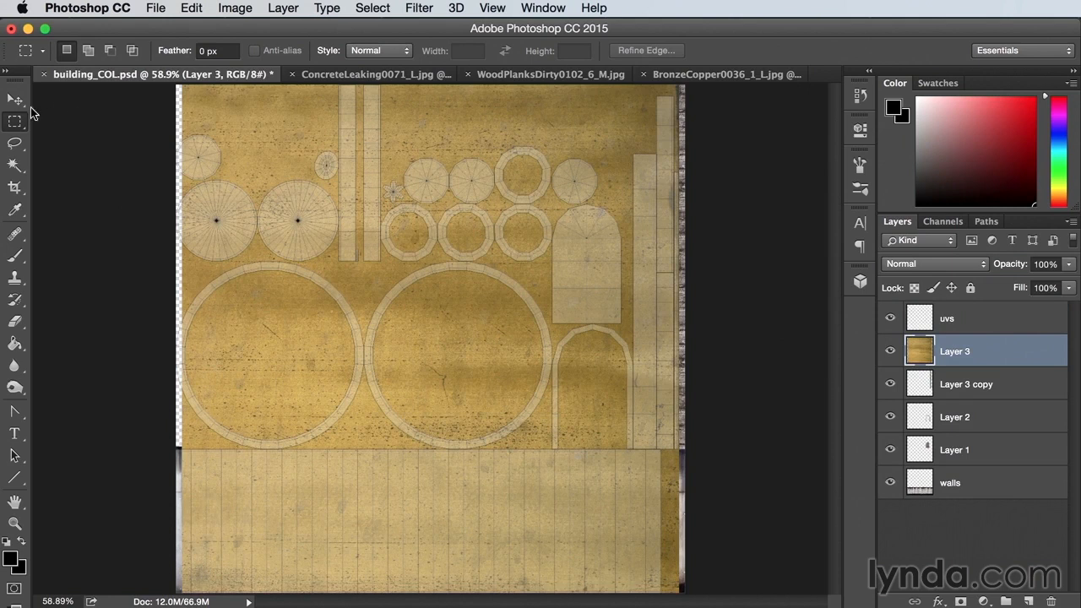
- Scale the bronze layer down and position it over the two long vertical UV strips near the layout's upper middle
left_click(15, 100)
left_click_drag(678, 86, 310, 416)
left_click_drag(293, 521, 414, 180)
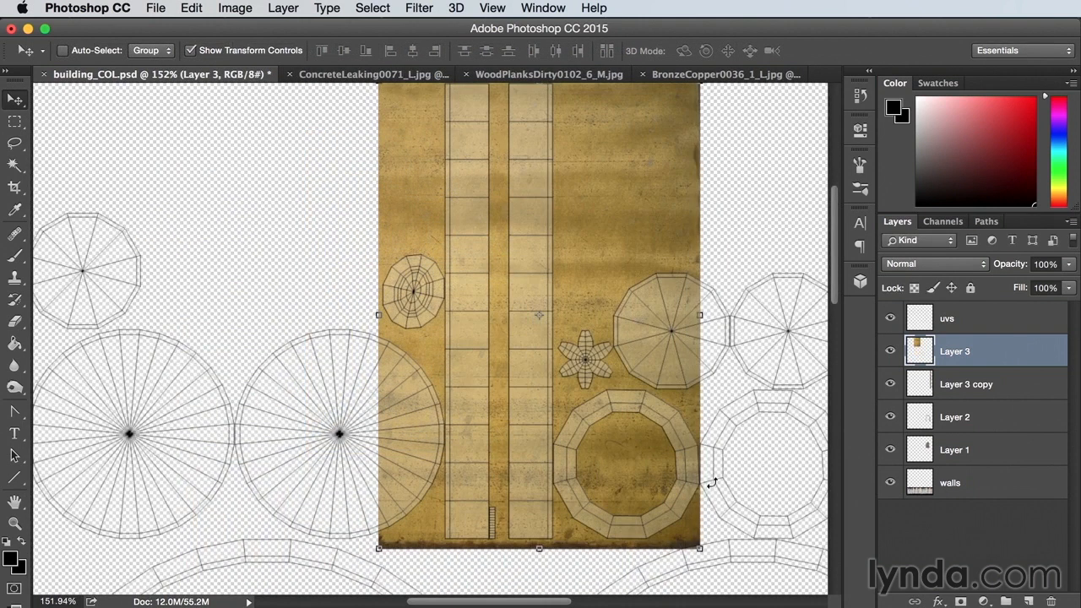
- Select the empty areas around and between the two vertical strips and inside the ring on the uvs layer with the Magic Wand
left_click(954, 329)
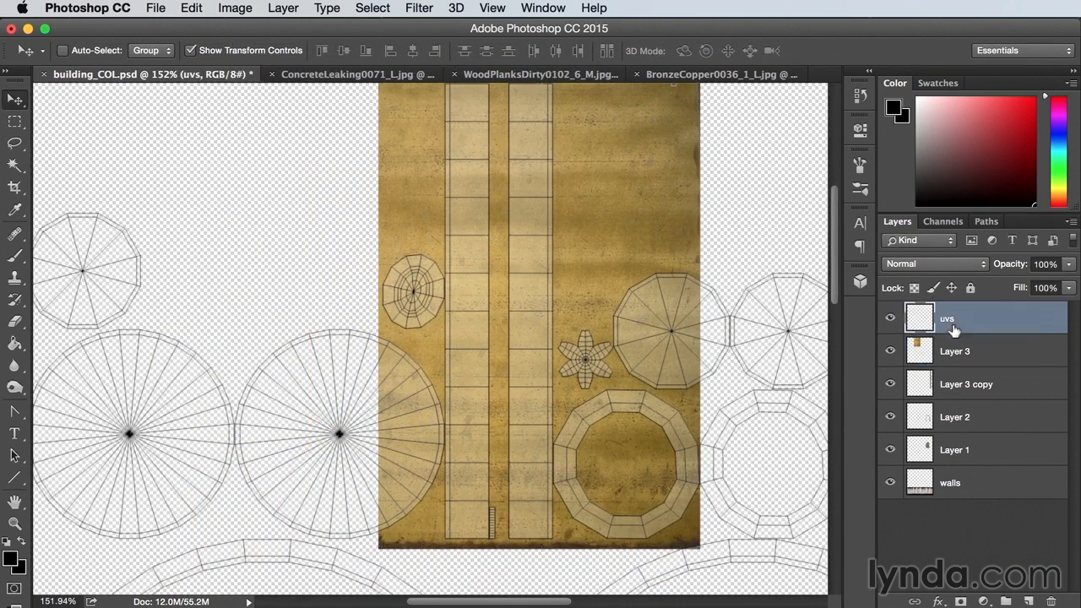
left_click(12, 166)
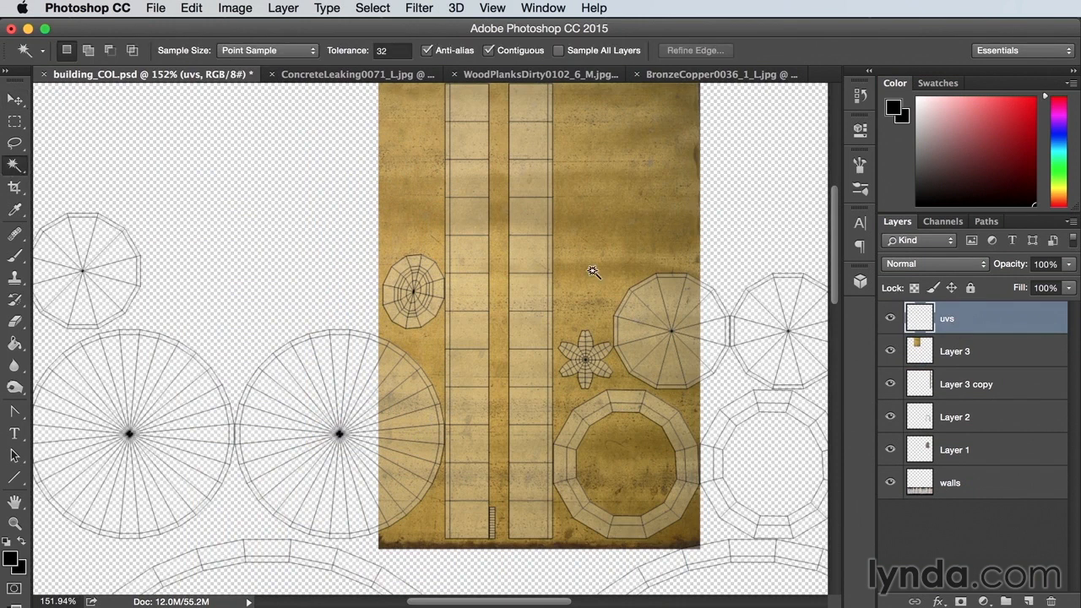
left_click(593, 222)
left_click(624, 467, "shift")
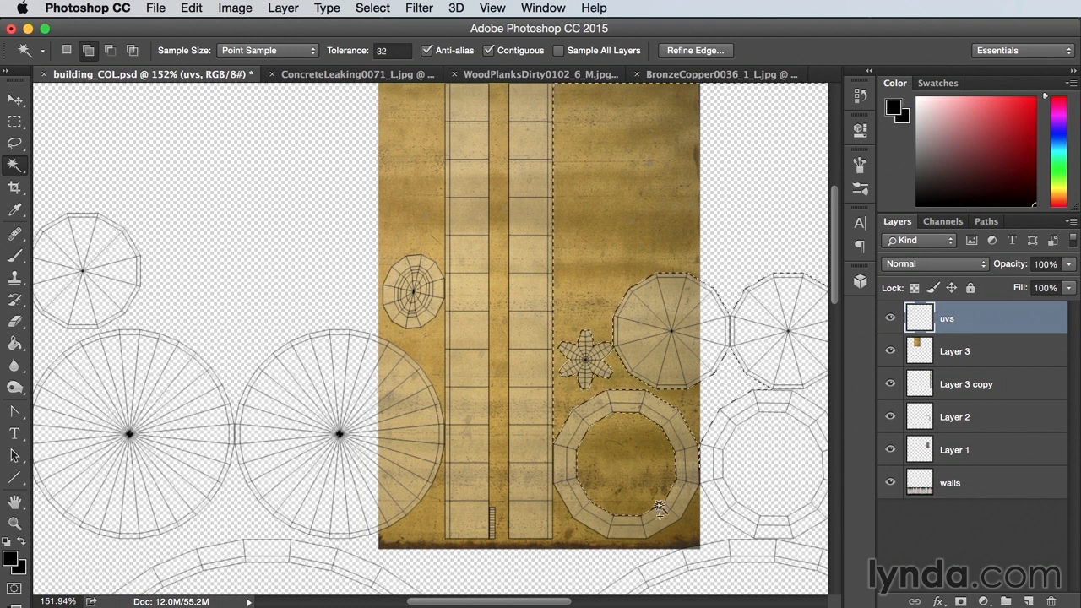
left_click(595, 561, "shift")
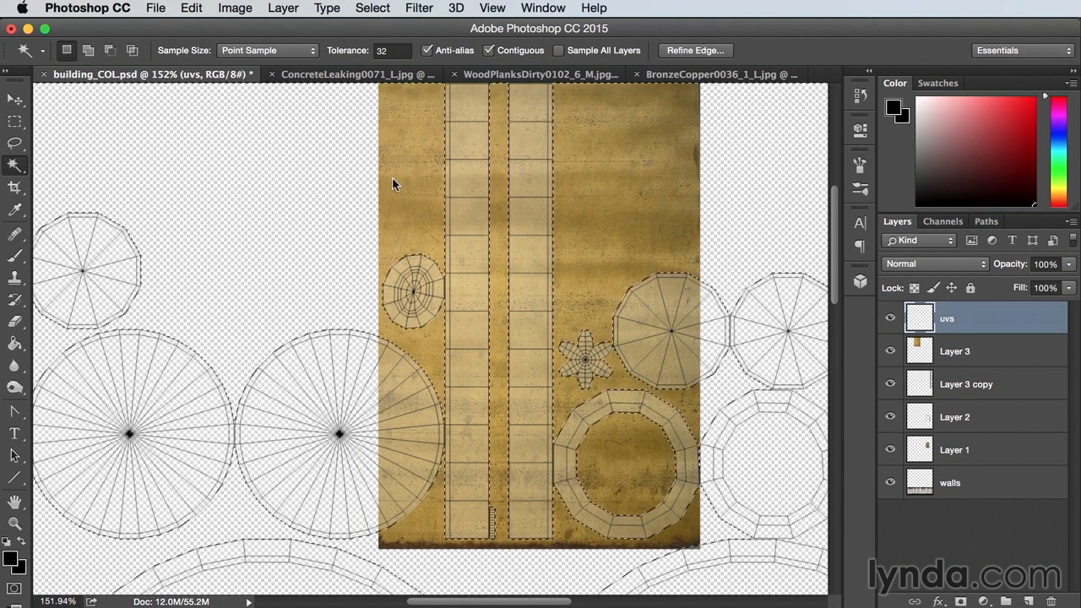
- Contract the selection by 3 pixels and clear the bronze outside the UV shapes on Layer 3
key("alt+bracketleft")
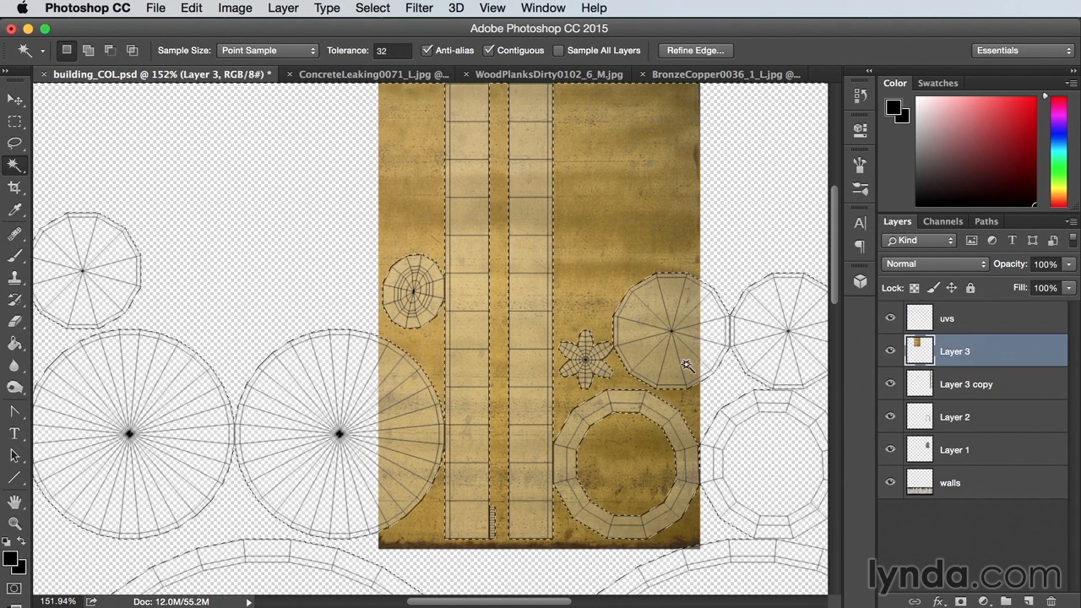
left_click(372, 9)
mouse_move(400, 235)
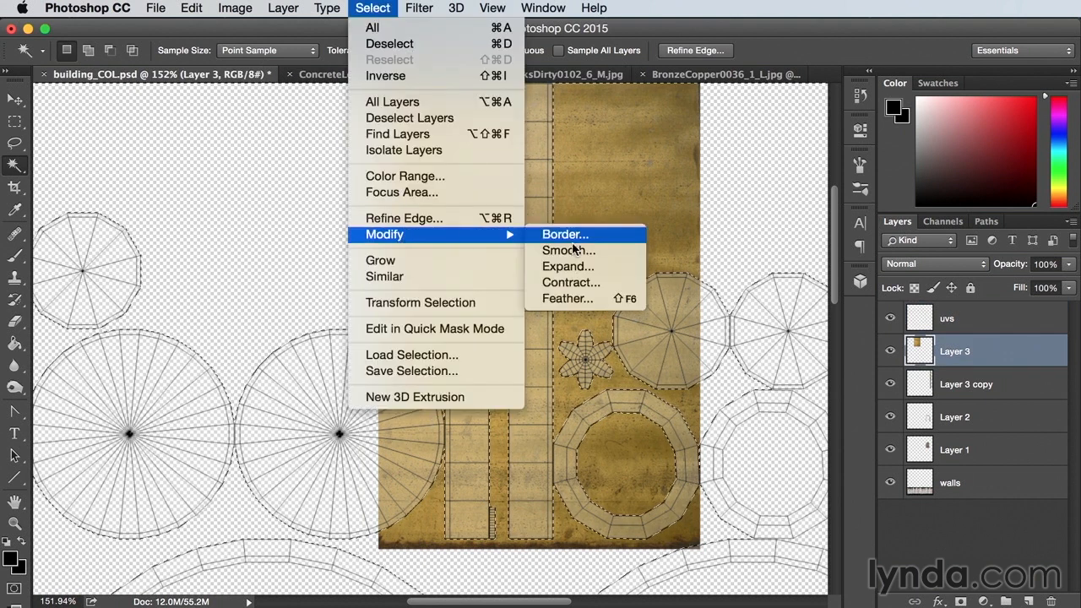
left_click(571, 282)
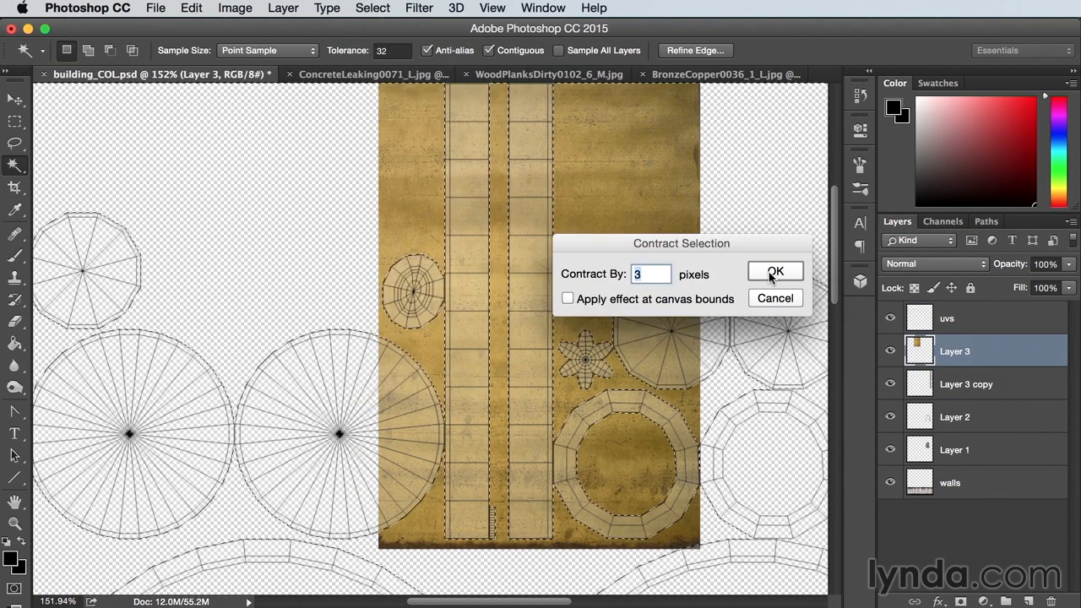
left_click(772, 274)
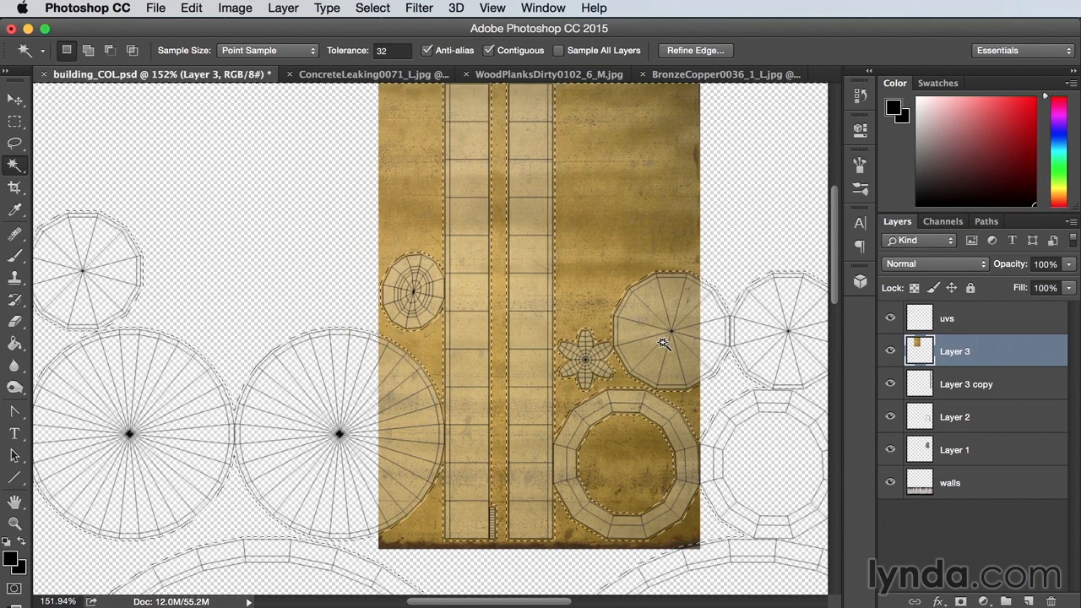
key("ctrl+shift+i")
key("Delete")
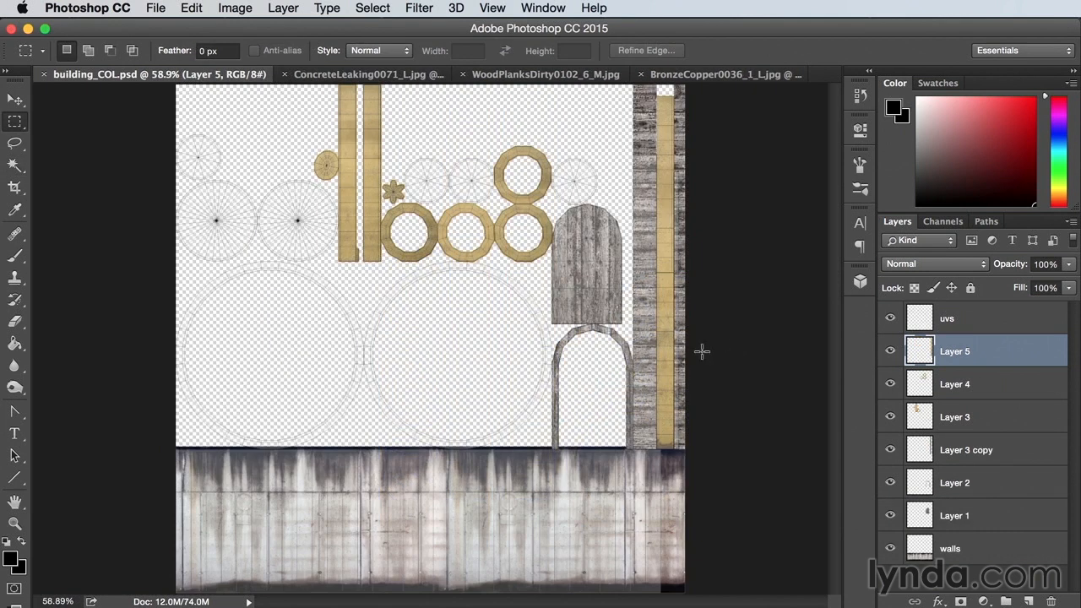
- Merge Layer 5, Layer 4 and Layer 3 into one layer and name it brass
left_click(976, 386, "shift")
left_click(971, 418, "shift")
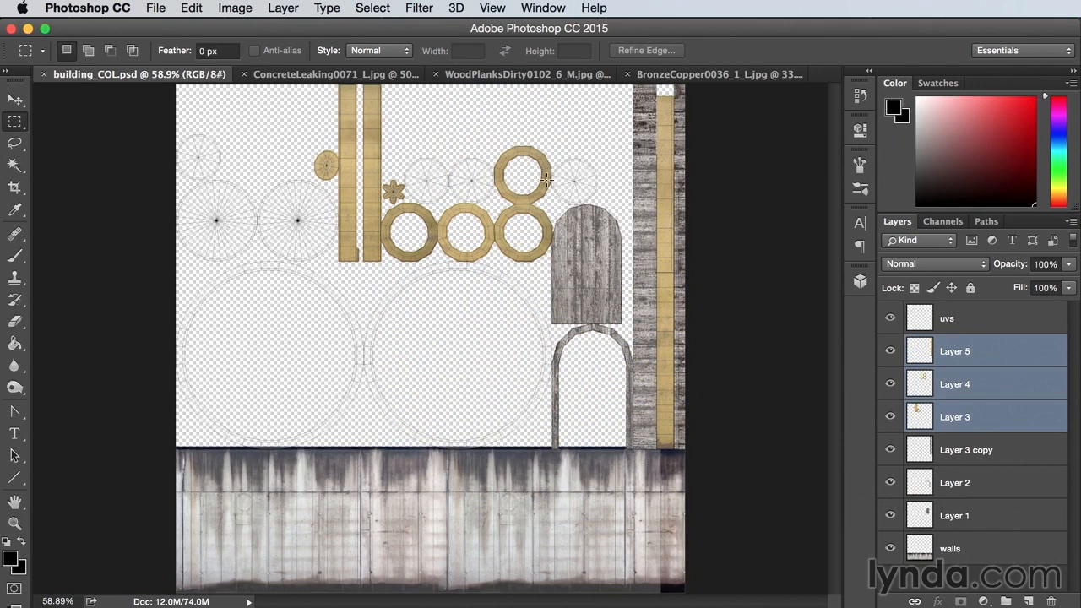
key("super+e")
double_click(960, 351)
type("brass")
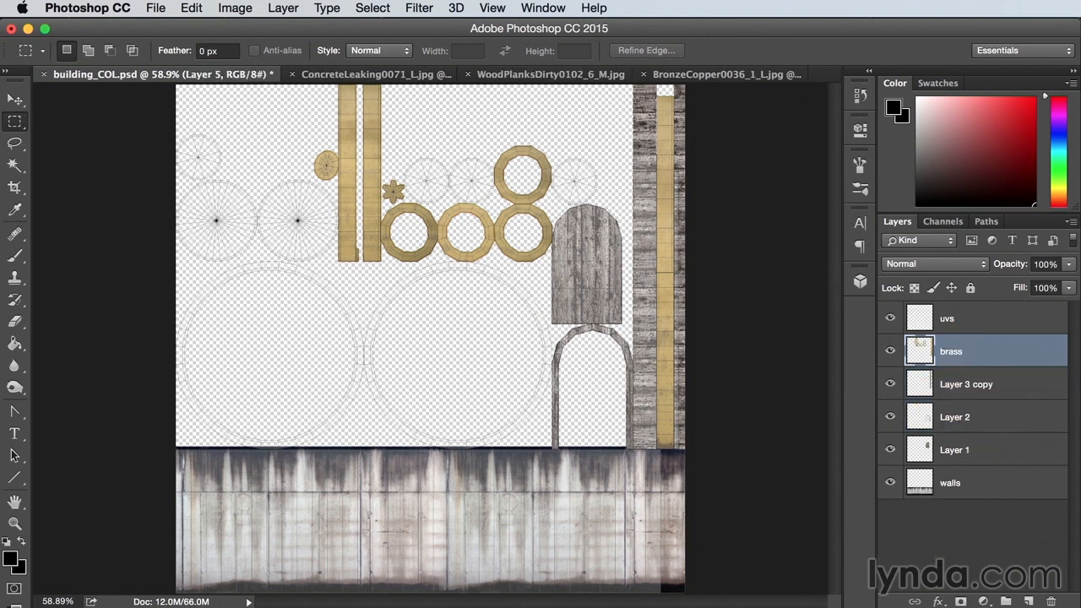
key("Return")
- Merge Layer 3 copy, Layer 2 and Layer 1 into one layer and name it door wood
left_click(966, 389)
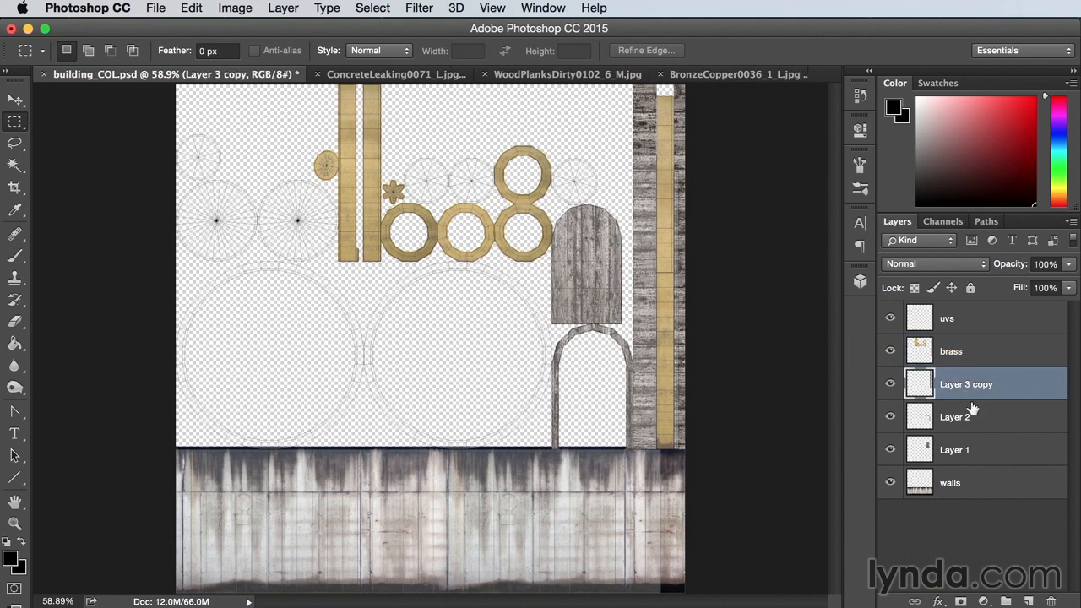
left_click(971, 447, "shift")
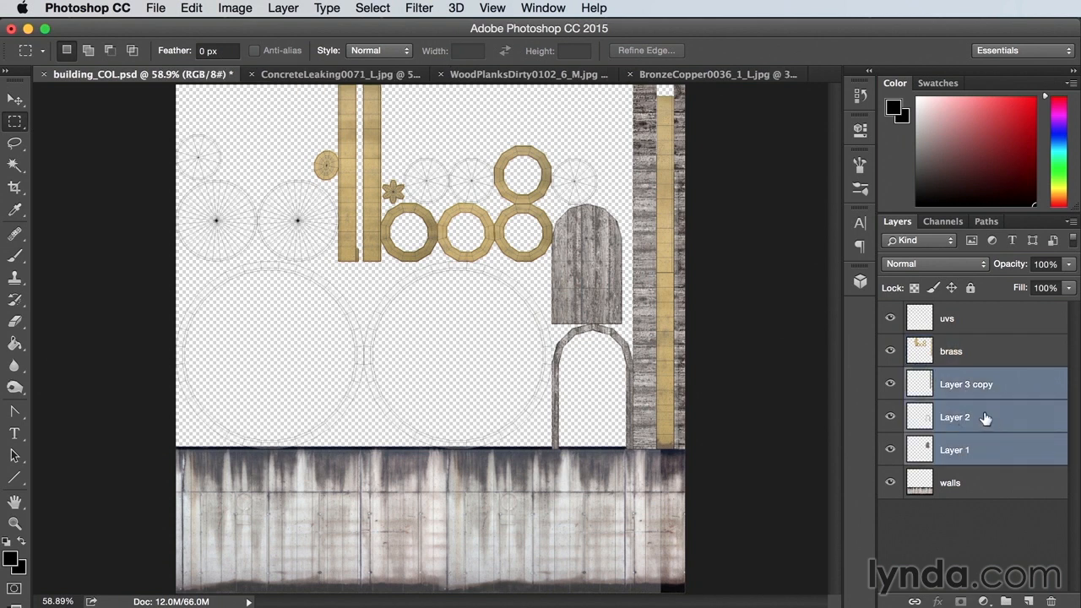
key("super+e")
double_click(964, 386)
type("door wood")
key("Return")
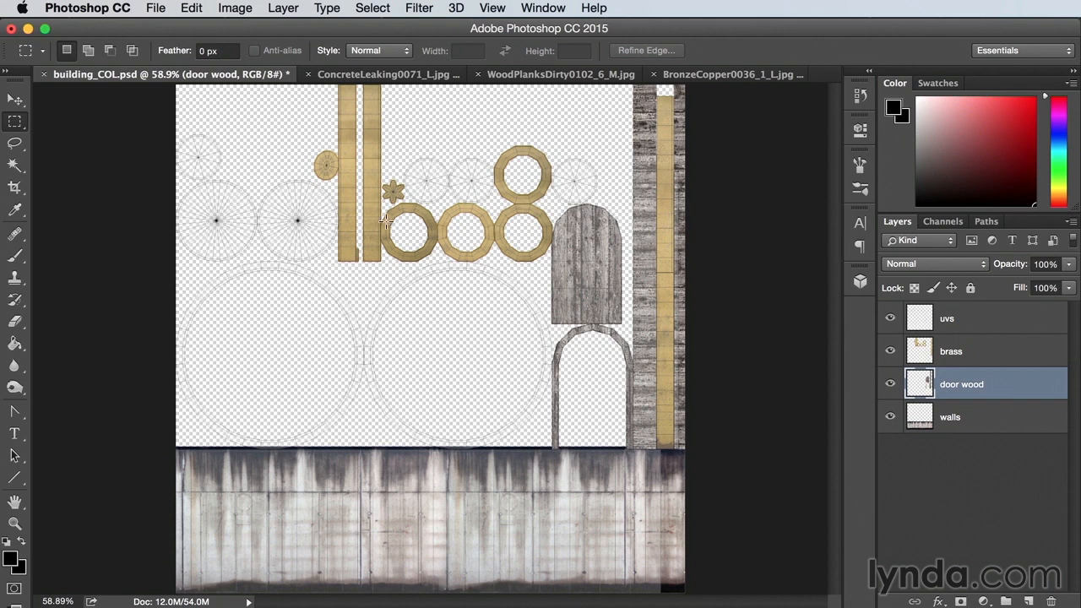
- Open WindowsIndustrial0417_L.jpg and select a circular area inside the leftmost window pane with the Elliptical Marquee
left_click(155, 11)
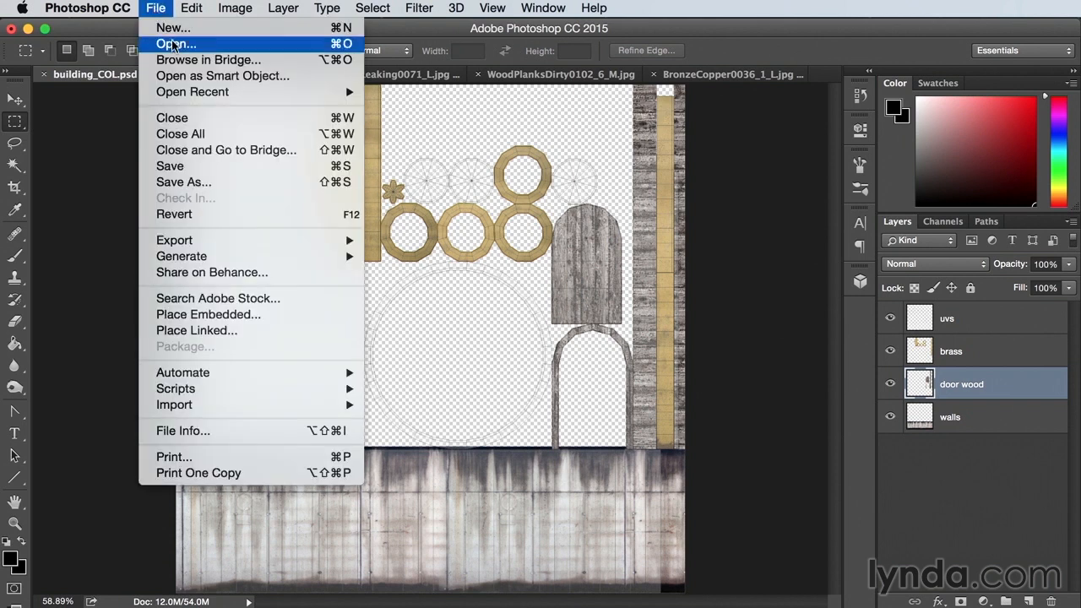
left_click(173, 44)
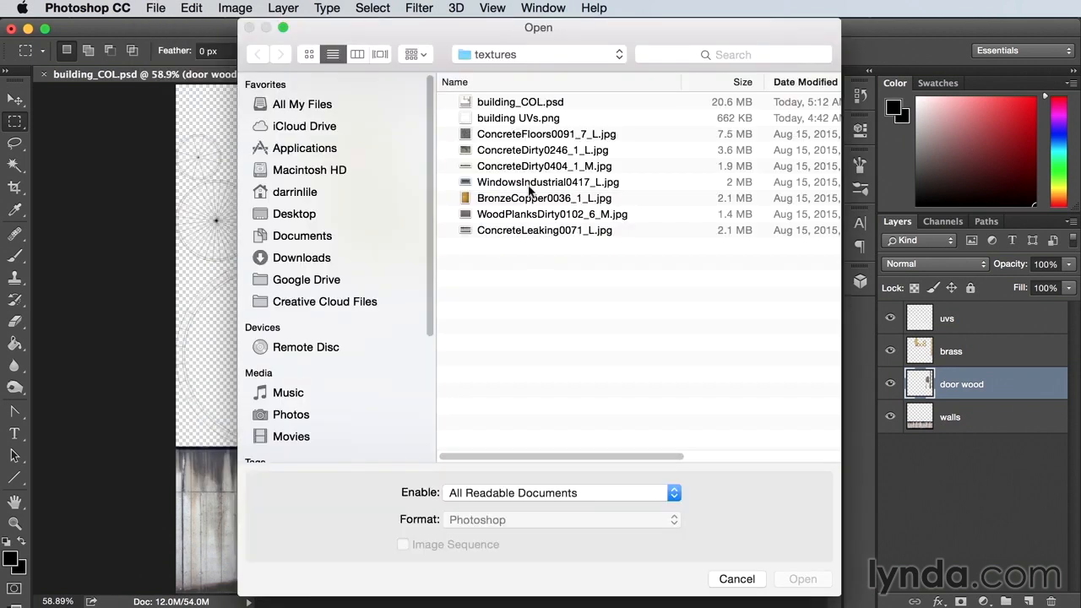
left_click(529, 183)
left_click(801, 580)
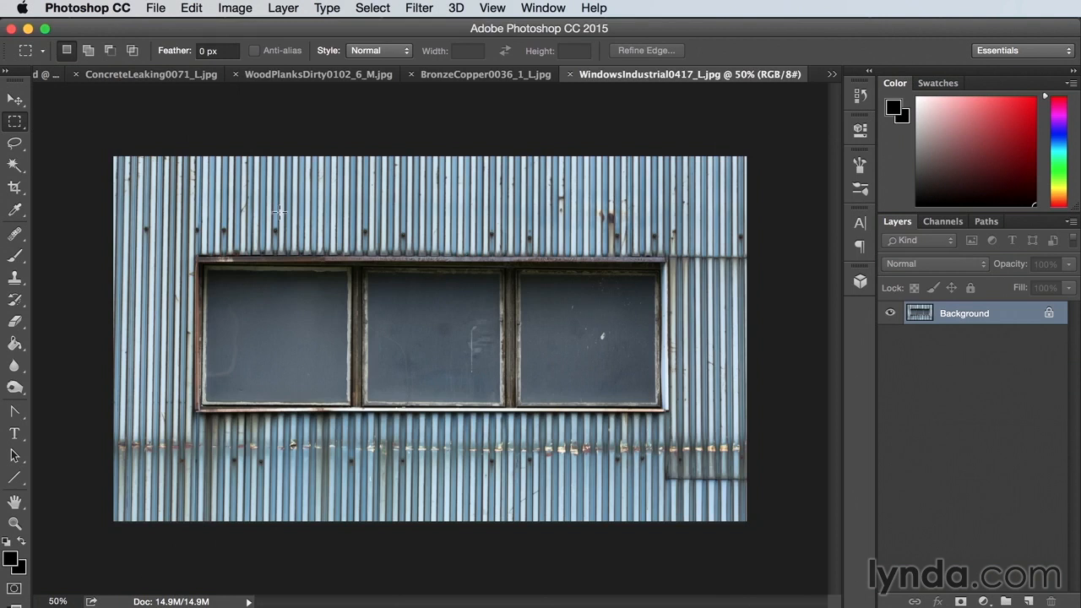
left_click(15, 122)
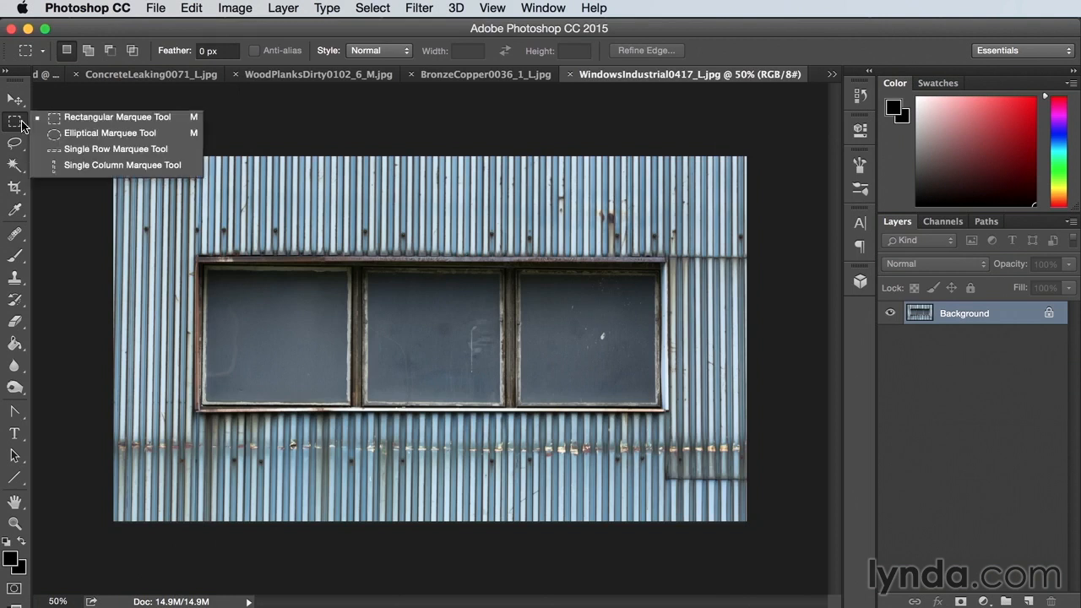
left_click(76, 134)
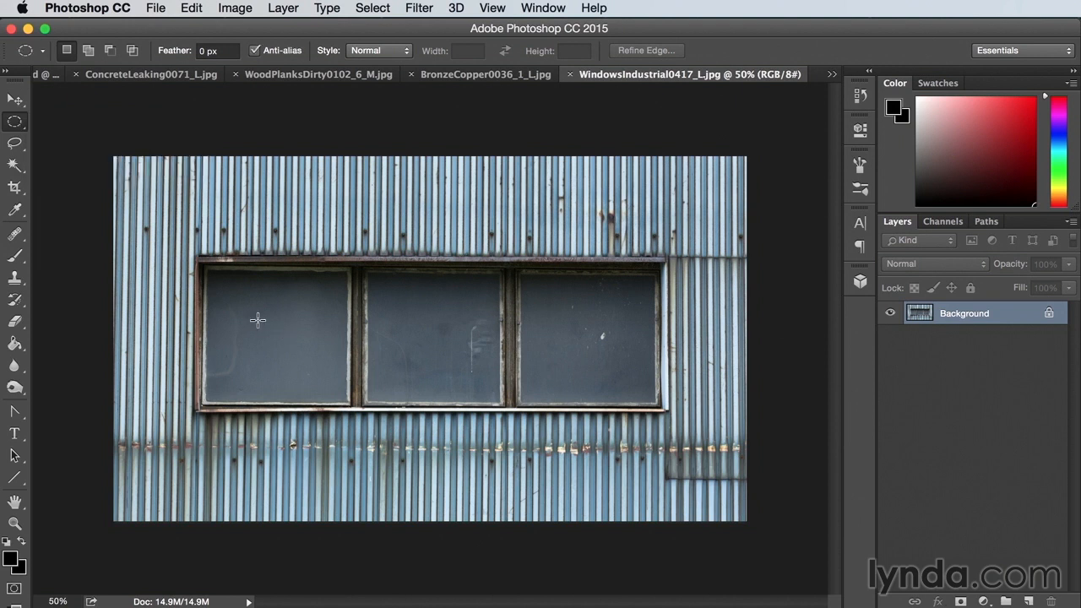
left_click_drag(219, 285, 373, 386)
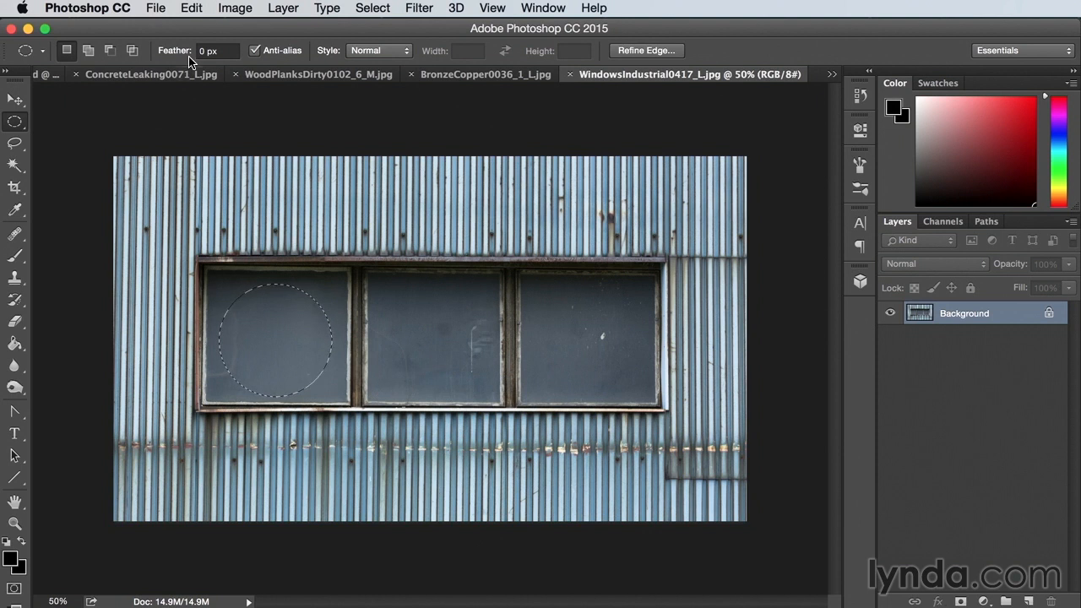
- Paste the round glass piece into building_COL.psd, then move and scale it to fit a small round UV shape above the rings
left_click(53, 76)
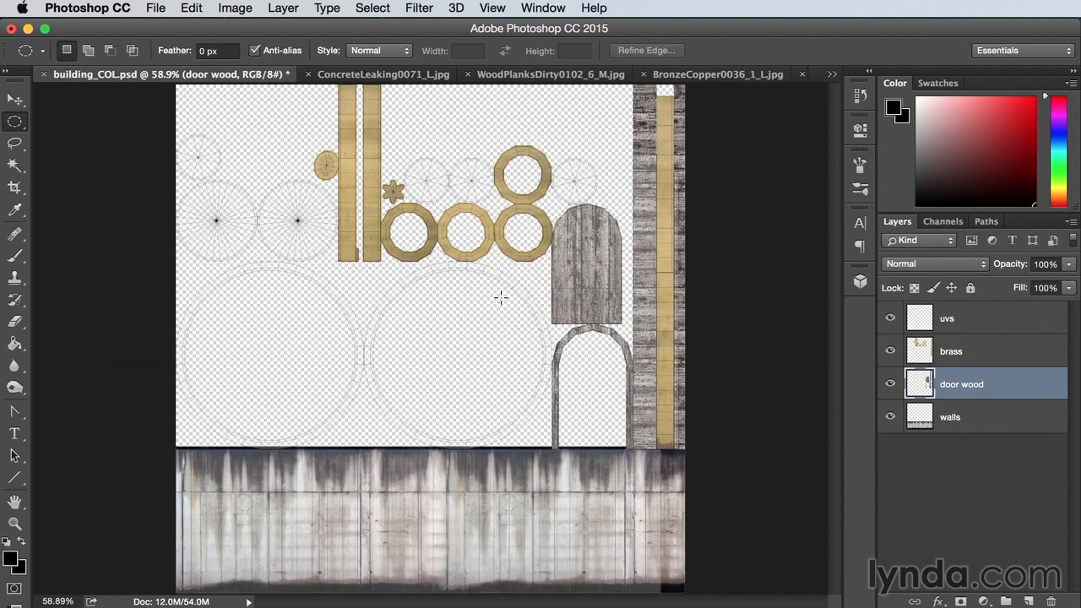
left_click_drag(501, 304, 500, 296)
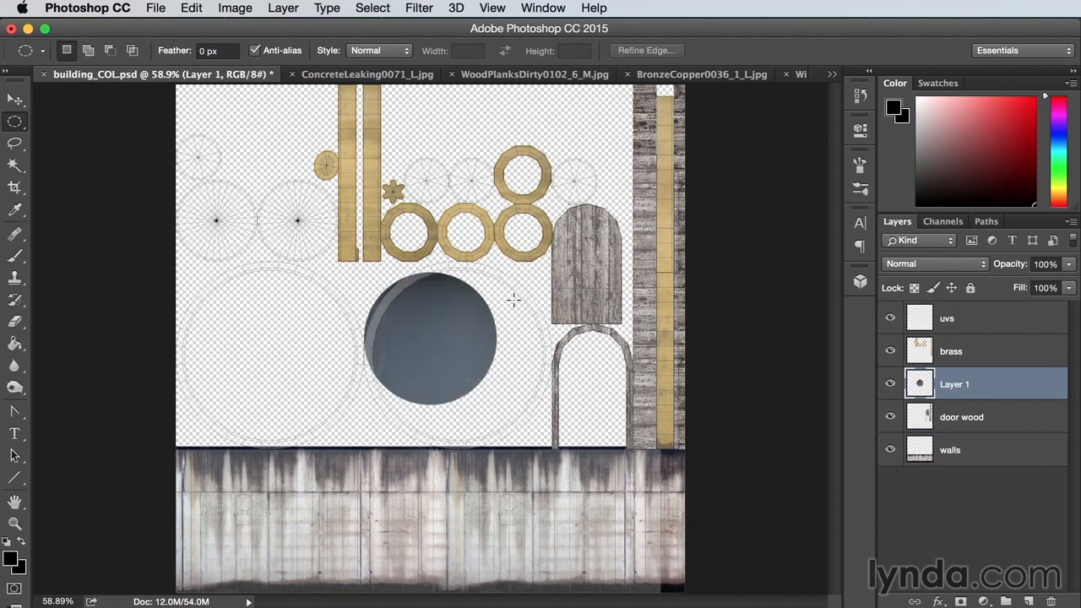
left_click(14, 99)
left_click_drag(427, 346, 424, 194)
left_click_drag(494, 255, 413, 163)
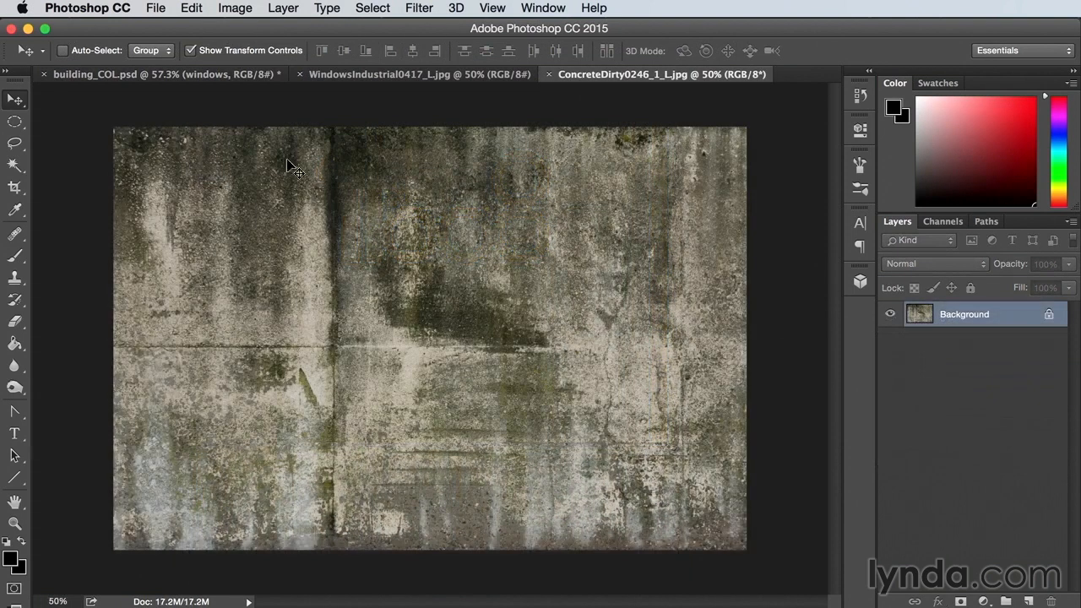
- Copy a large rectangular area from the lower right of ConcreteDirty0246_1_L.jpg into building_COL.psd as a new layer
left_click(15, 121)
left_click_drag(14, 123, 58, 117)
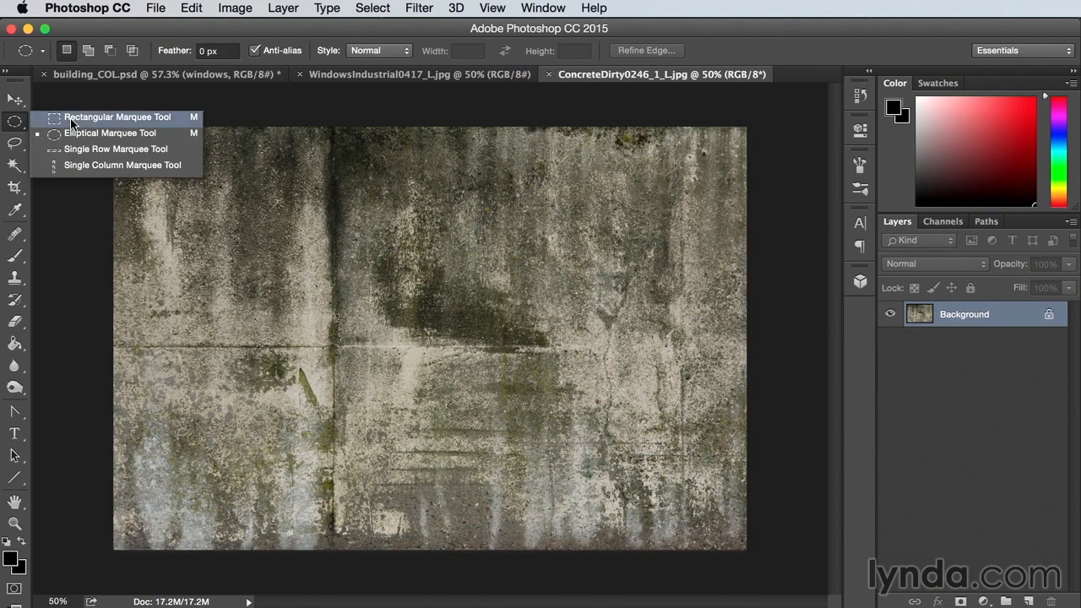
left_click(72, 118)
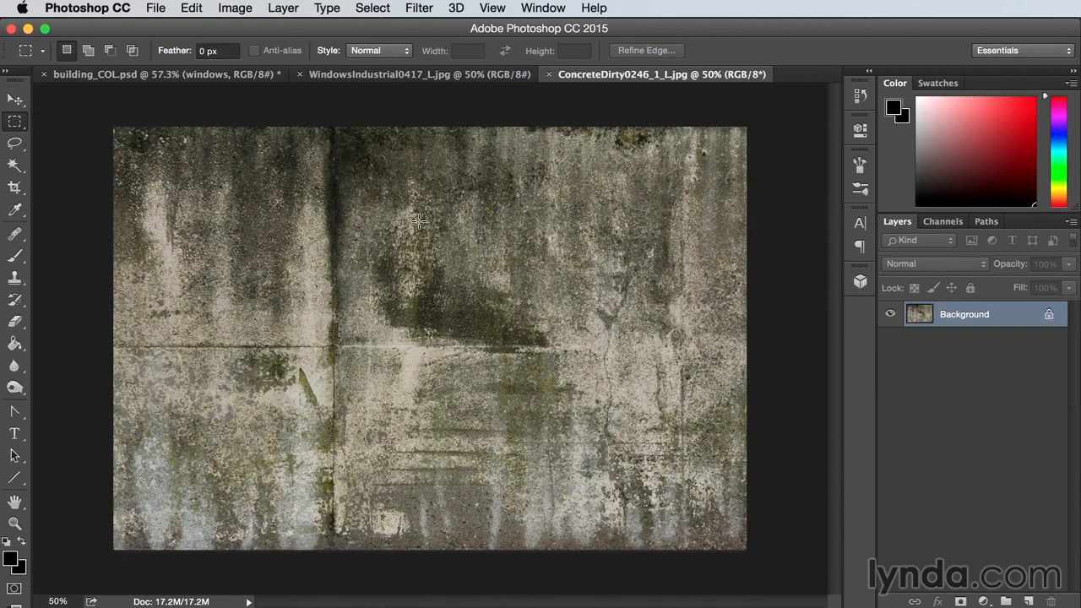
left_click_drag(375, 189, 735, 541)
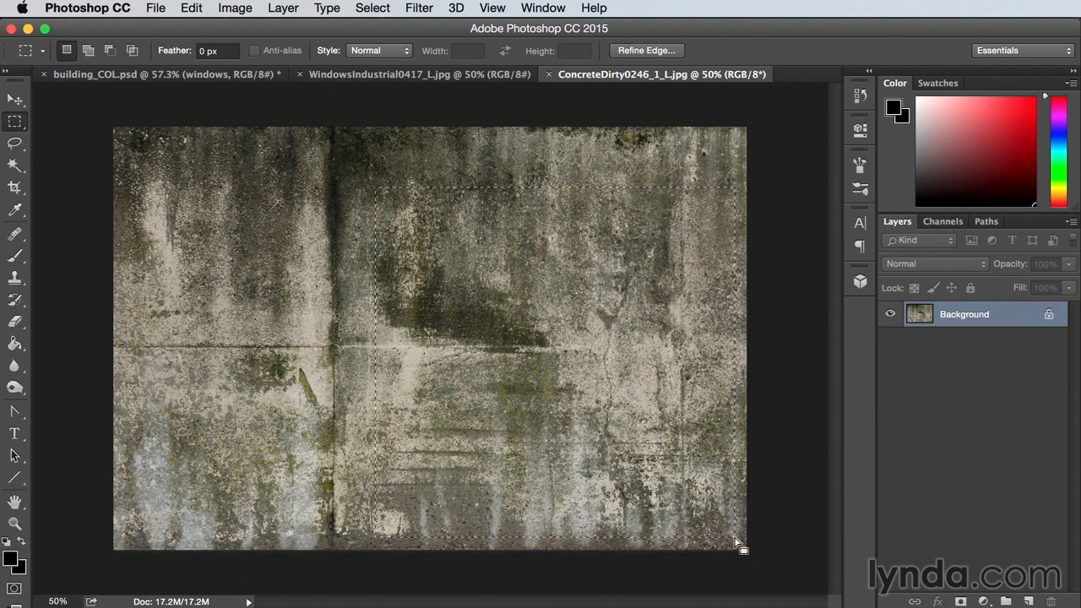
left_click(202, 80)
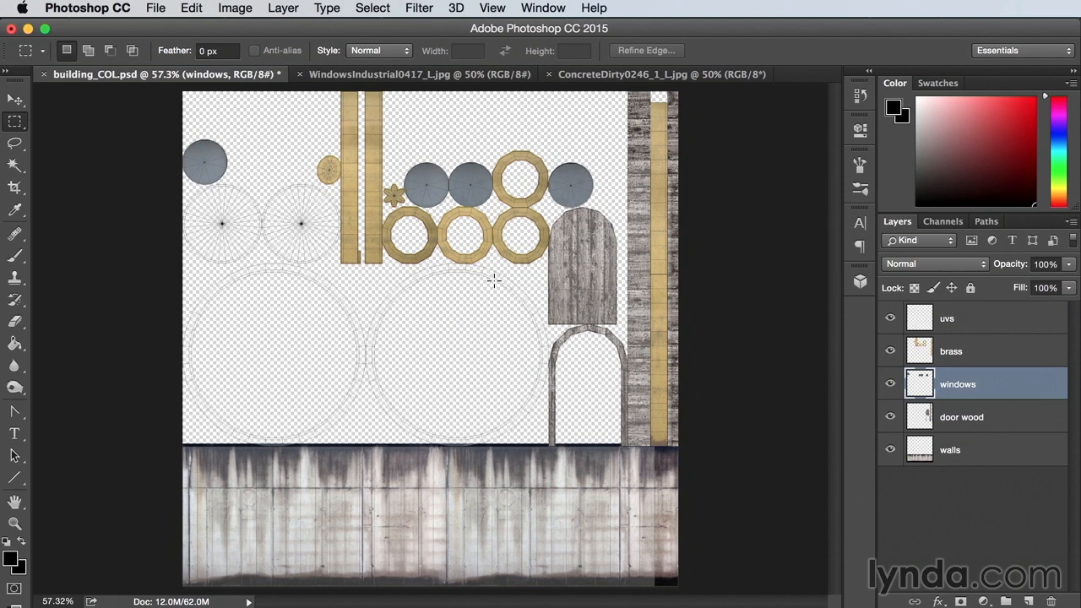
key("ctrl+v")
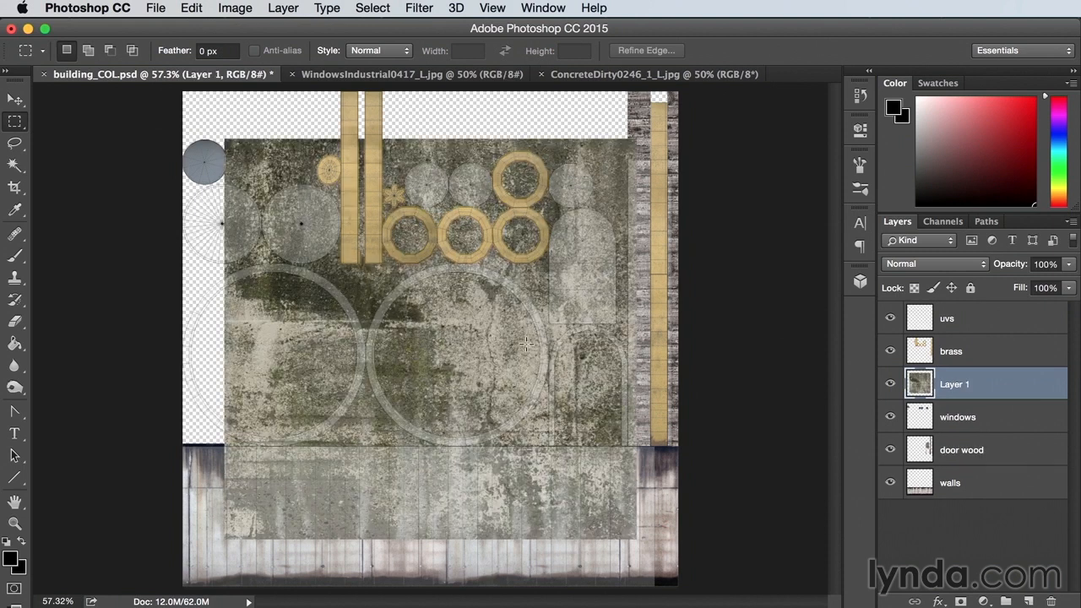
- Scale the pasted dirty concrete to about half size and position it over the left large UV ring
key("v")
left_click_drag(633, 537, 423, 332)
left_click_drag(381, 288, 338, 388)
key("Return")
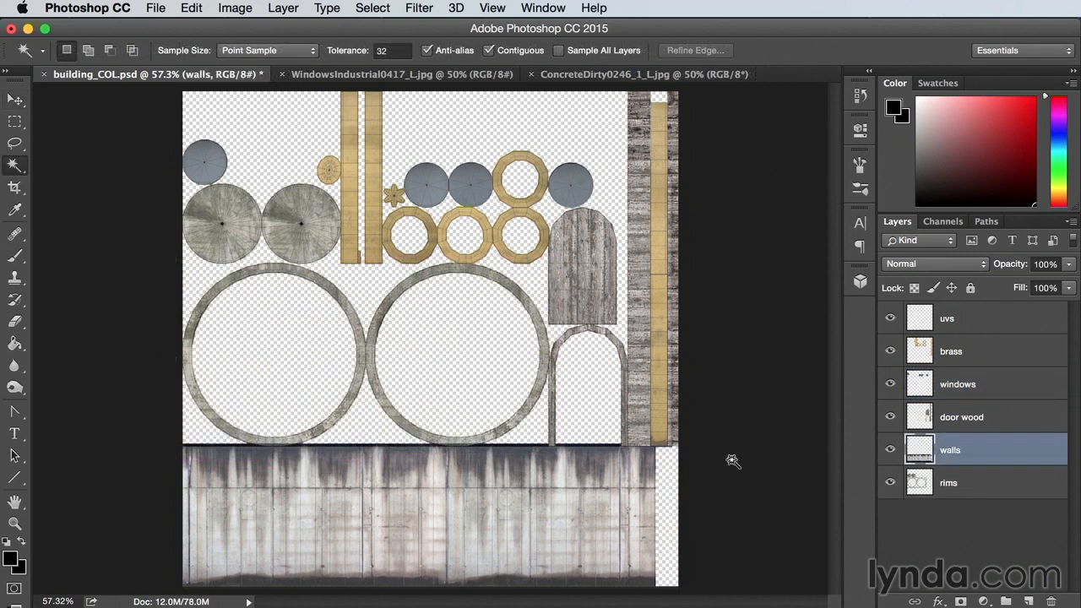
- Add a new layer at the very bottom of the layer stack, below rims, and name it background
left_click(1029, 601)
left_click_drag(989, 467, 977, 549)
double_click(964, 515)
type("background")
key("Return")
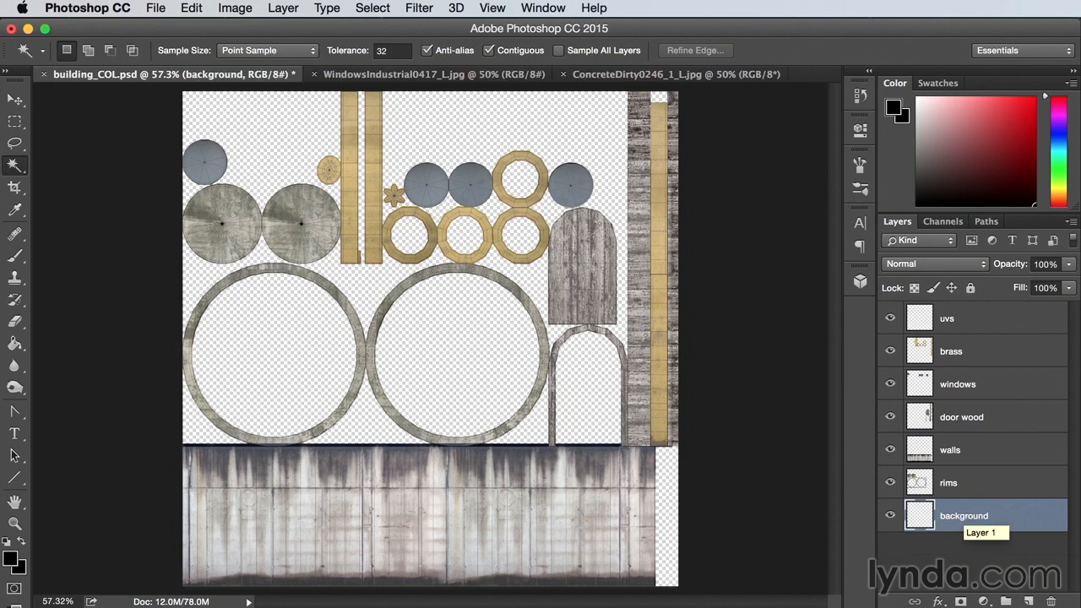
- Fill the background layer with black (000000) using the Paint Bucket and hide the uvs layer
left_click(11, 561)
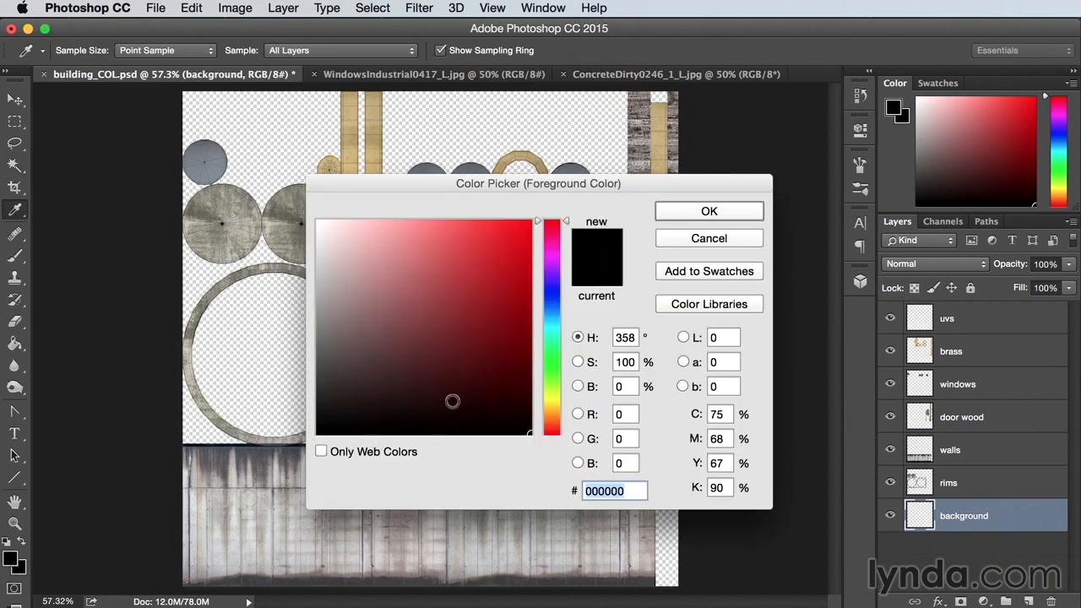
left_click(715, 211)
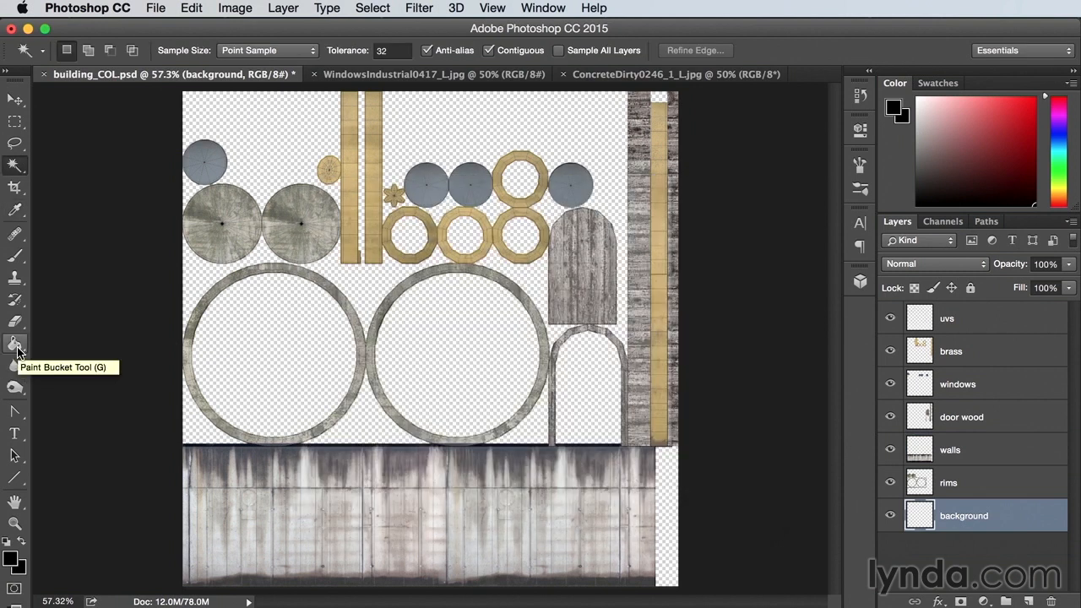
left_click(15, 344)
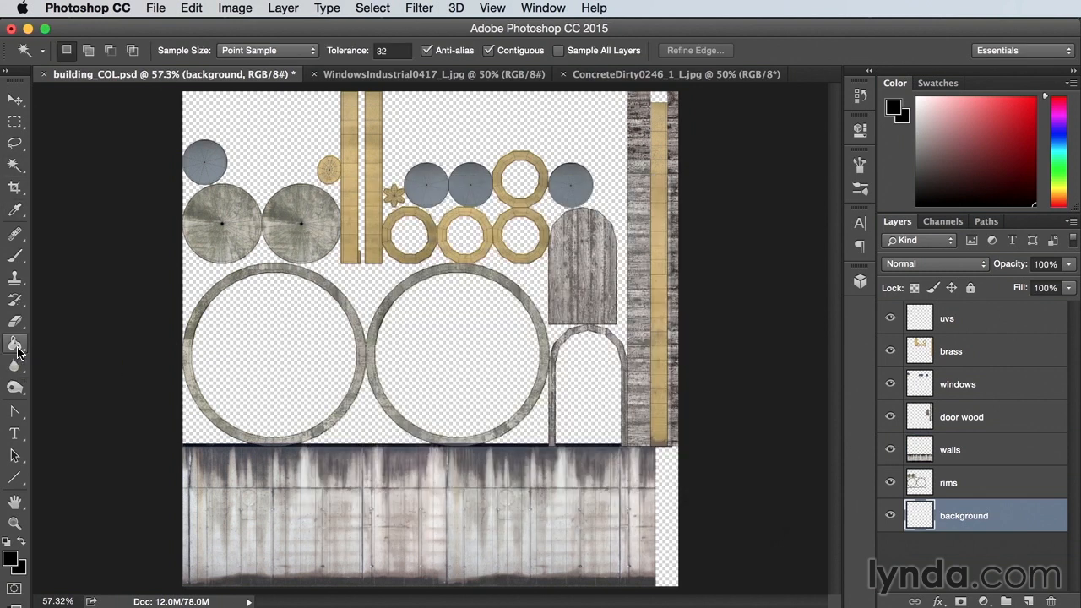
left_click(463, 363)
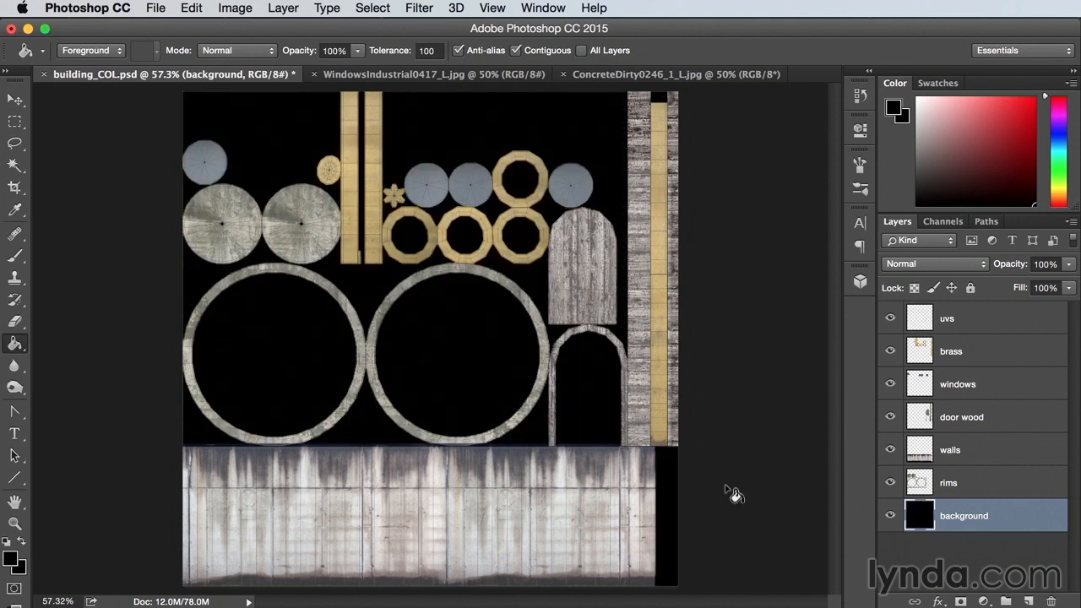
left_click(891, 319)
- Add a Brightness/Contrast adjustment layer above the rims layer, clipped so it affects only the rims
left_click(963, 450)
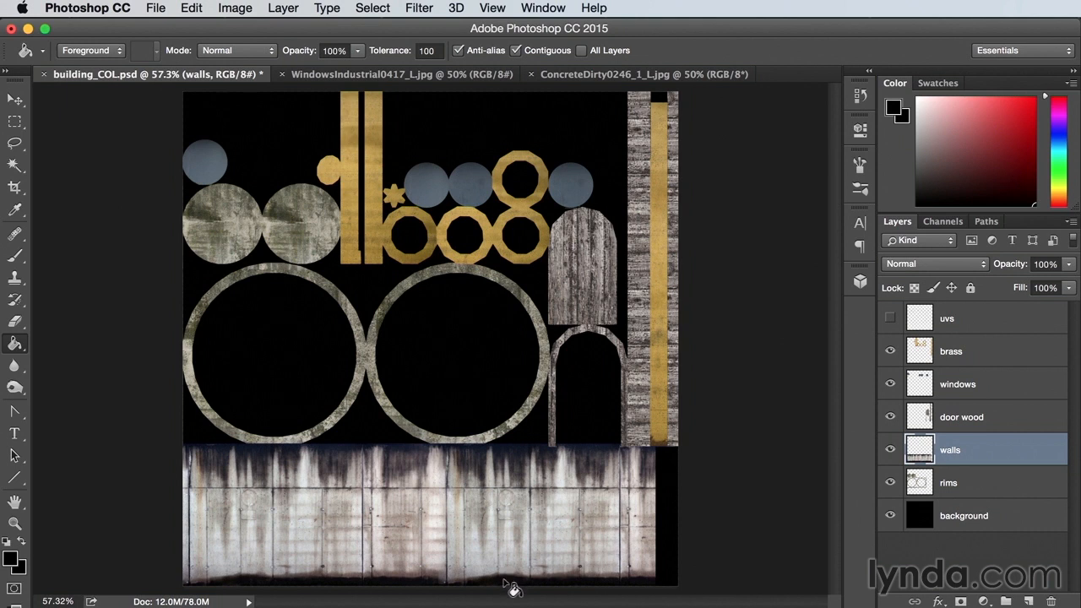
left_click(982, 490)
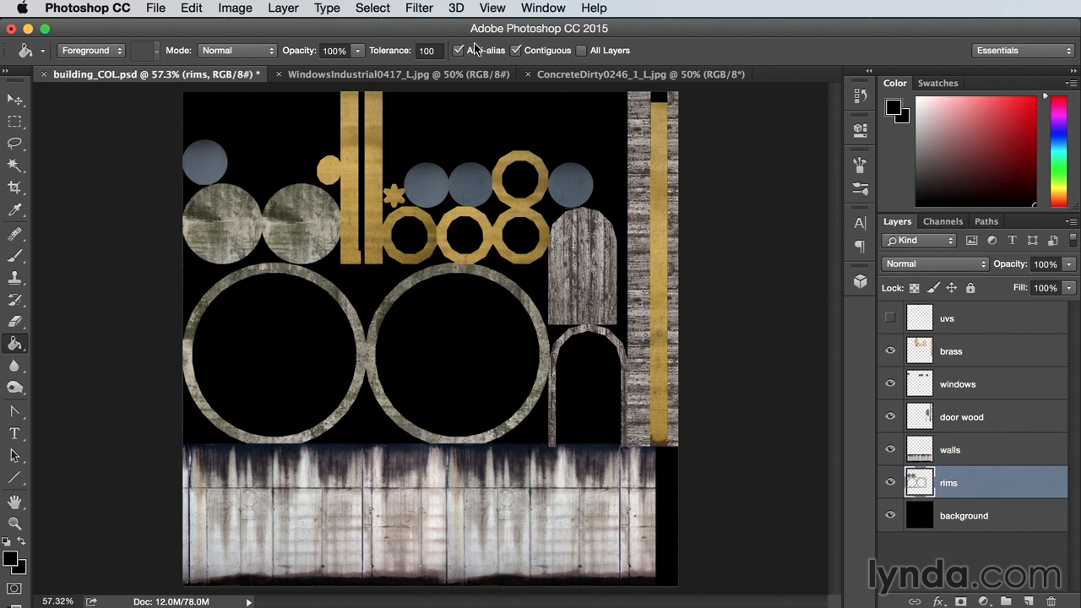
left_click(283, 10)
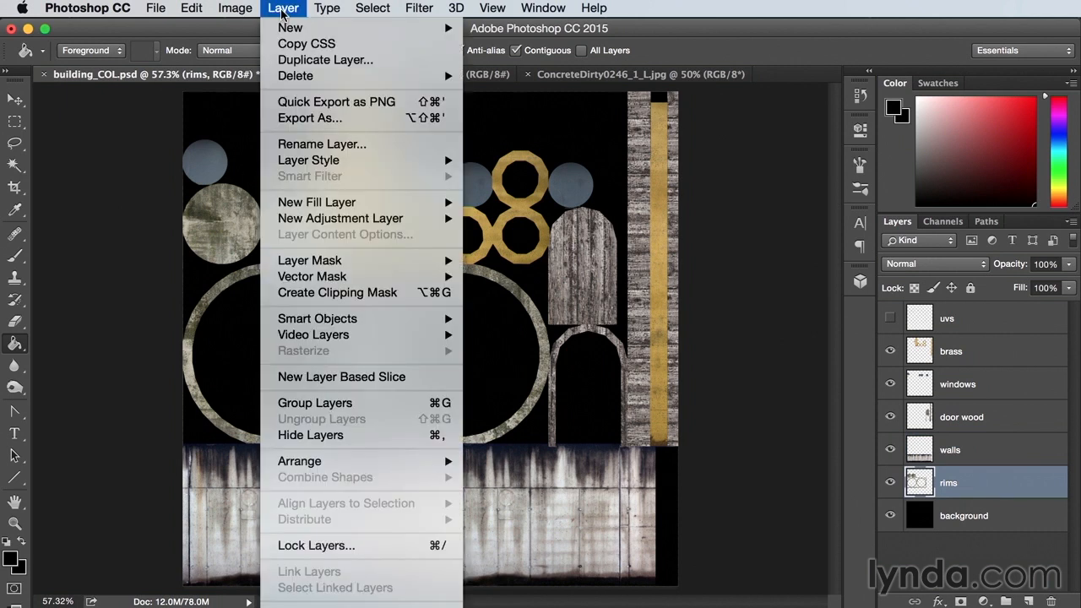
mouse_move(370, 221)
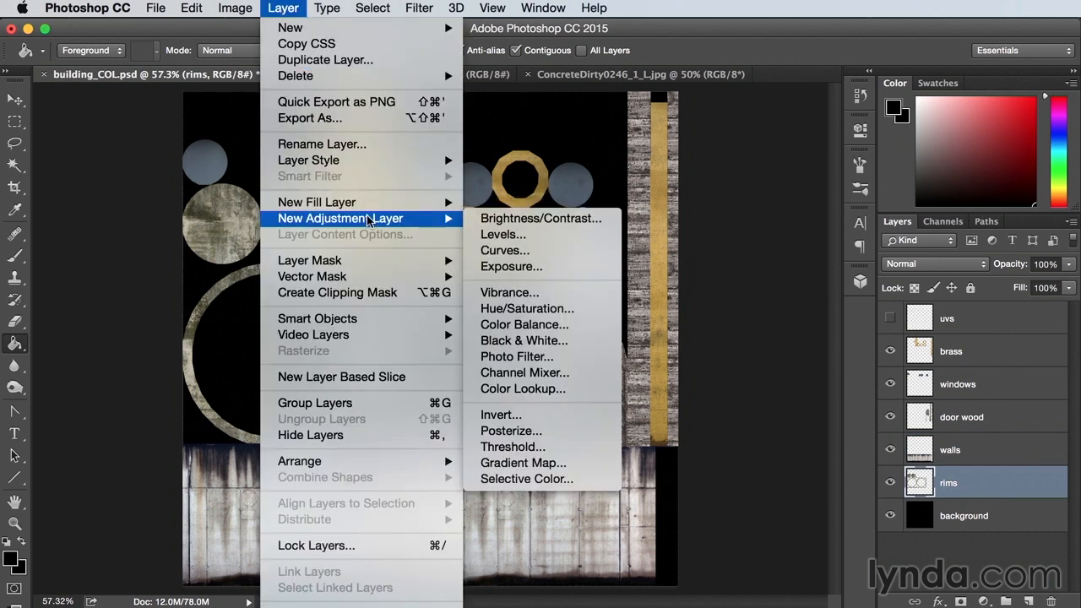
left_click(540, 219)
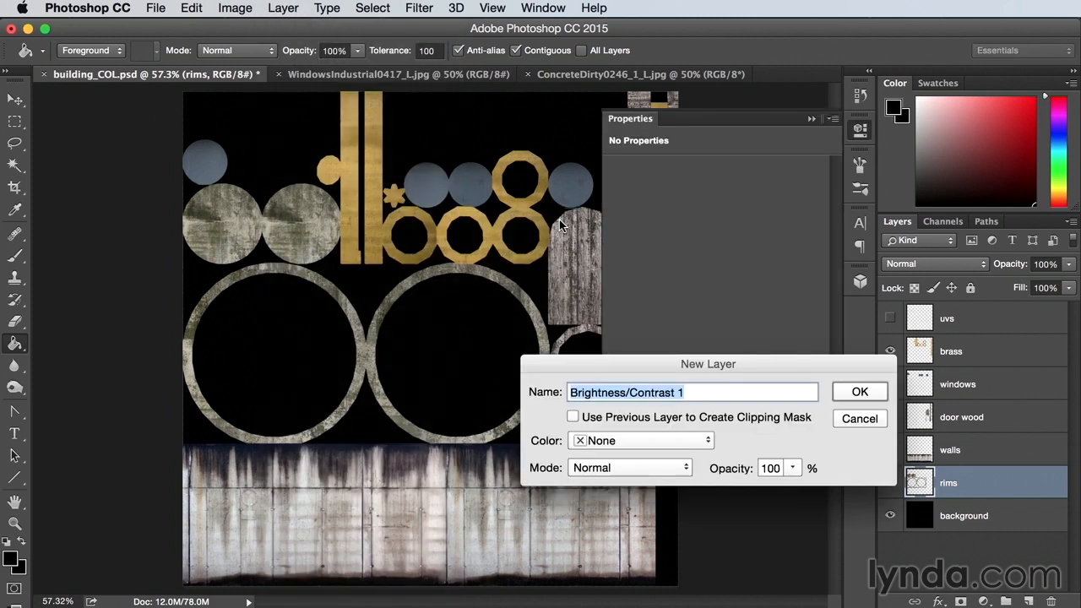
left_click(573, 417)
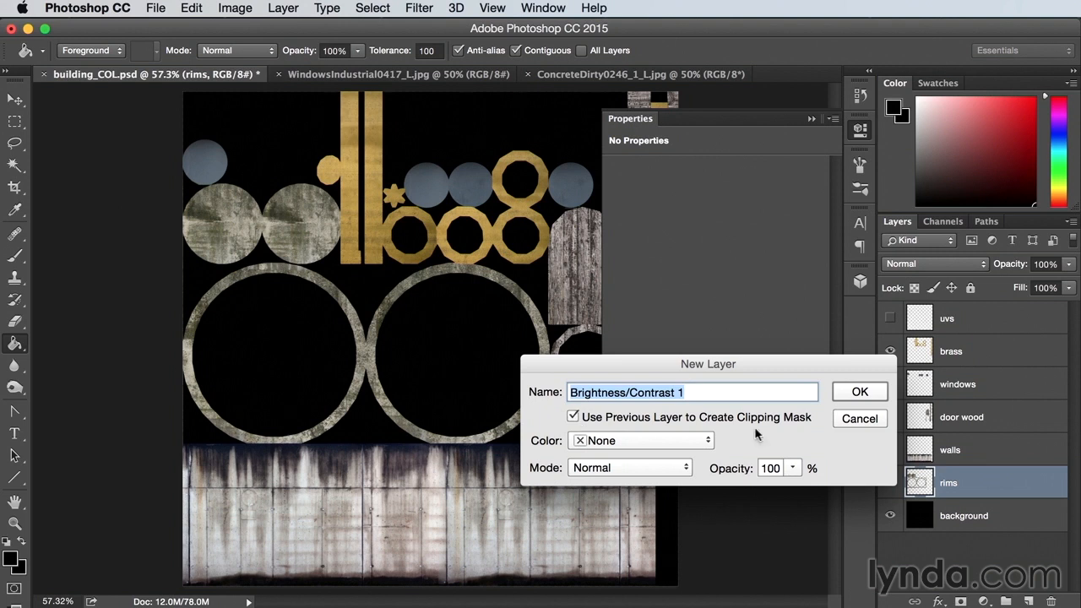
left_click(865, 393)
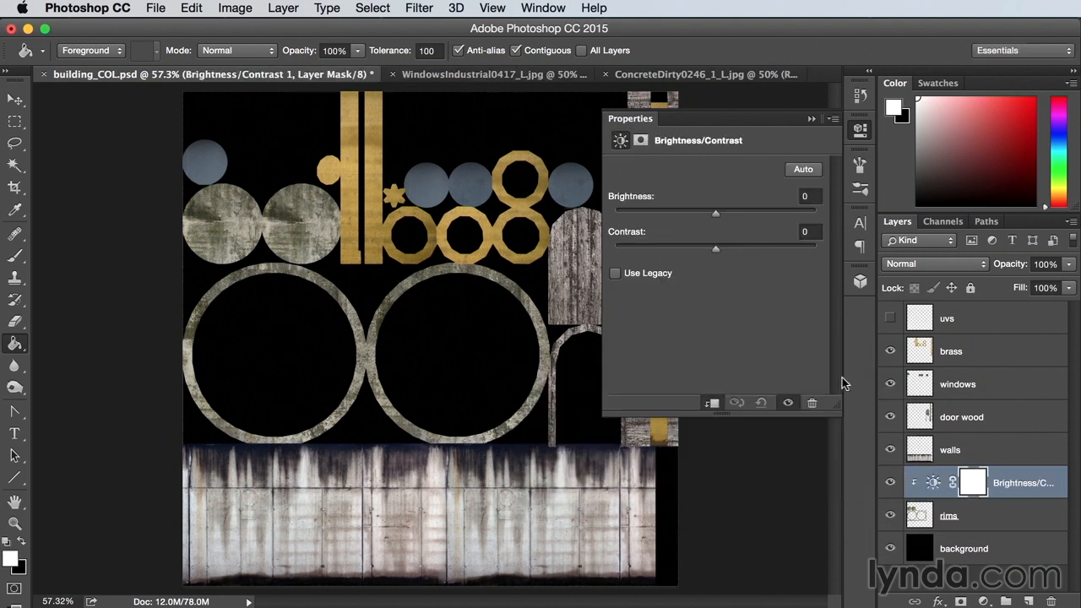
- Set the rims adjustment's brightness to -140 and contrast to 72, and collapse its properties
left_click_drag(711, 219, 622, 217)
left_click_drag(719, 255, 754, 255)
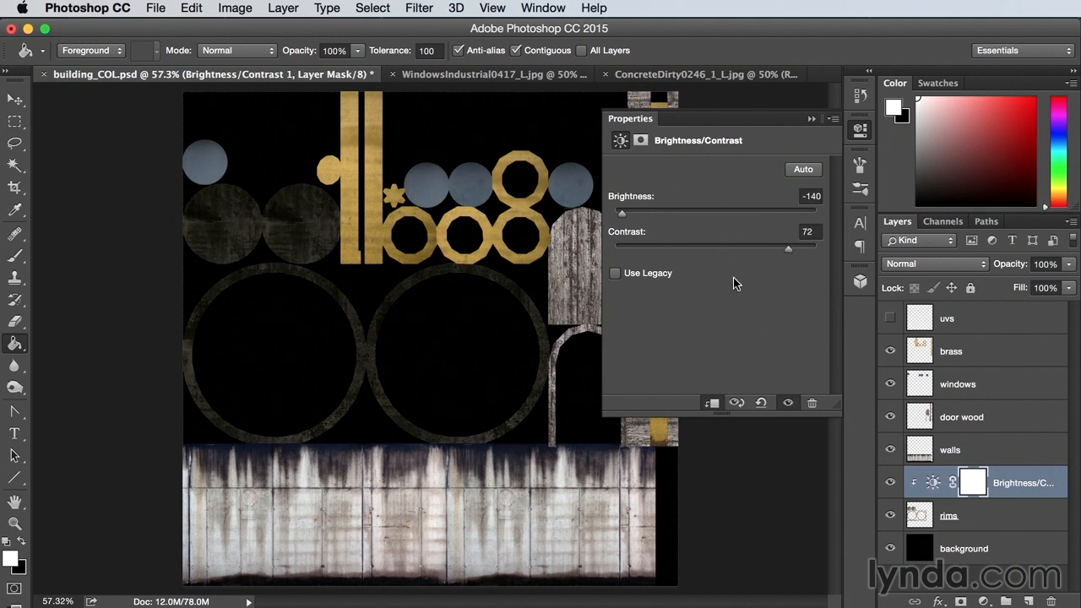
left_click(812, 119)
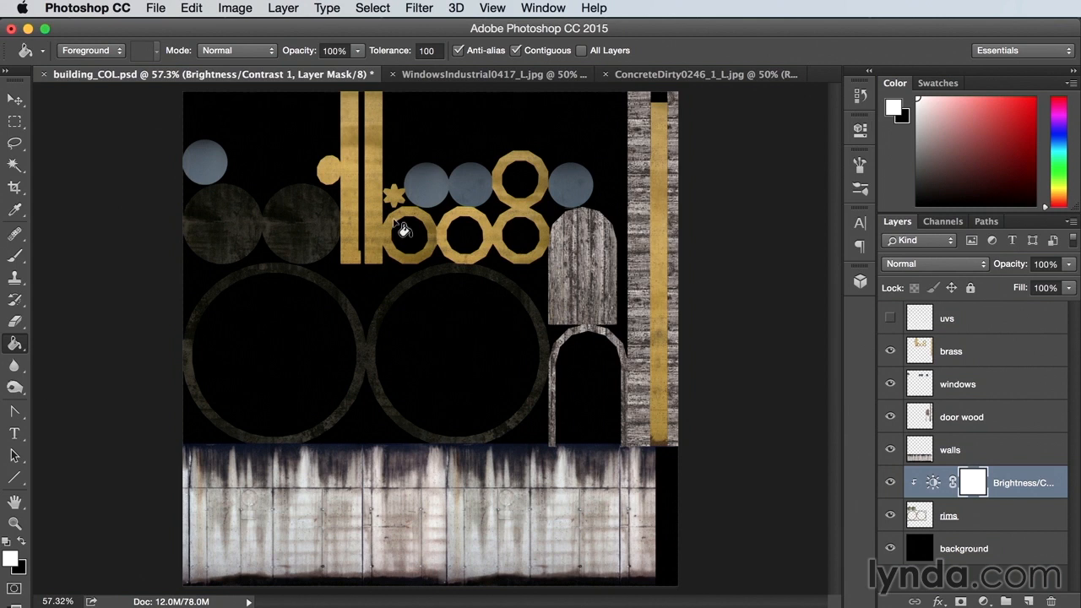
- Add a Brightness/Contrast adjustment clipped to the brass layer and lower its brightness to darken the brass parts
left_click(967, 360)
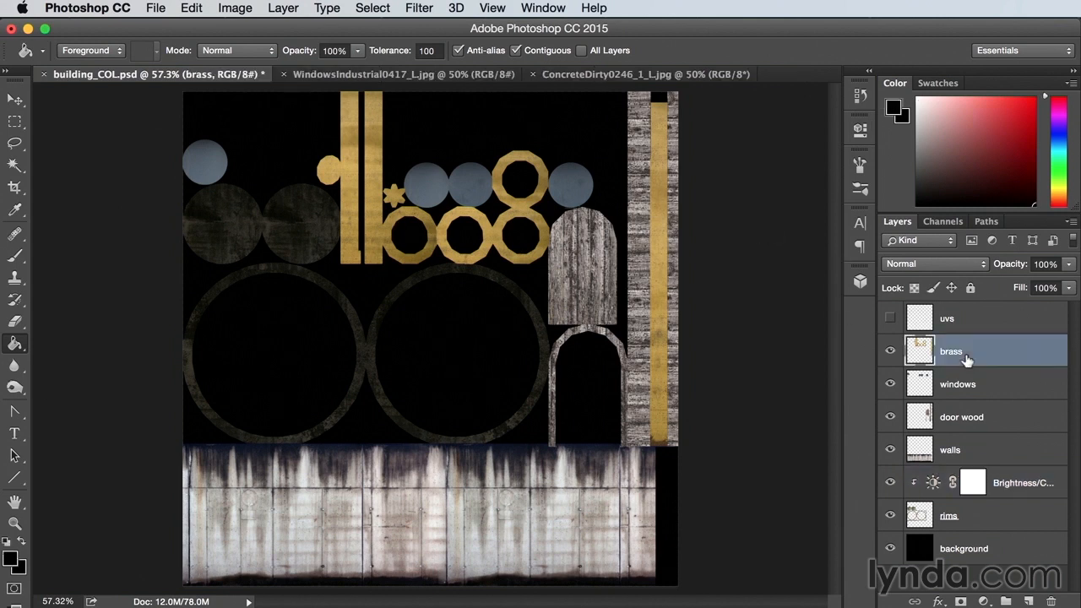
left_click(283, 9)
mouse_move(371, 219)
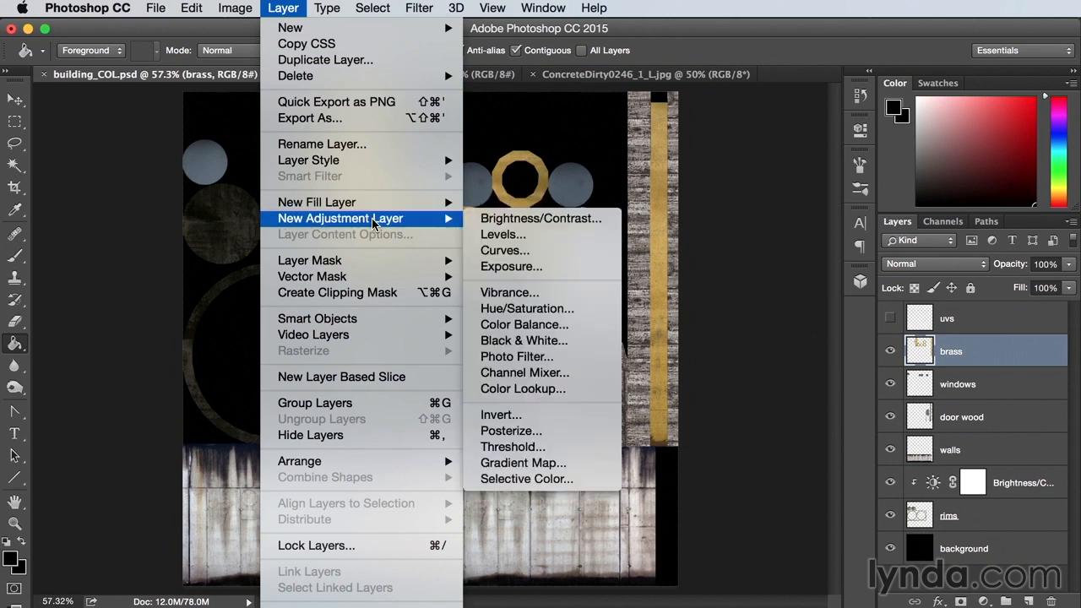
left_click(522, 225)
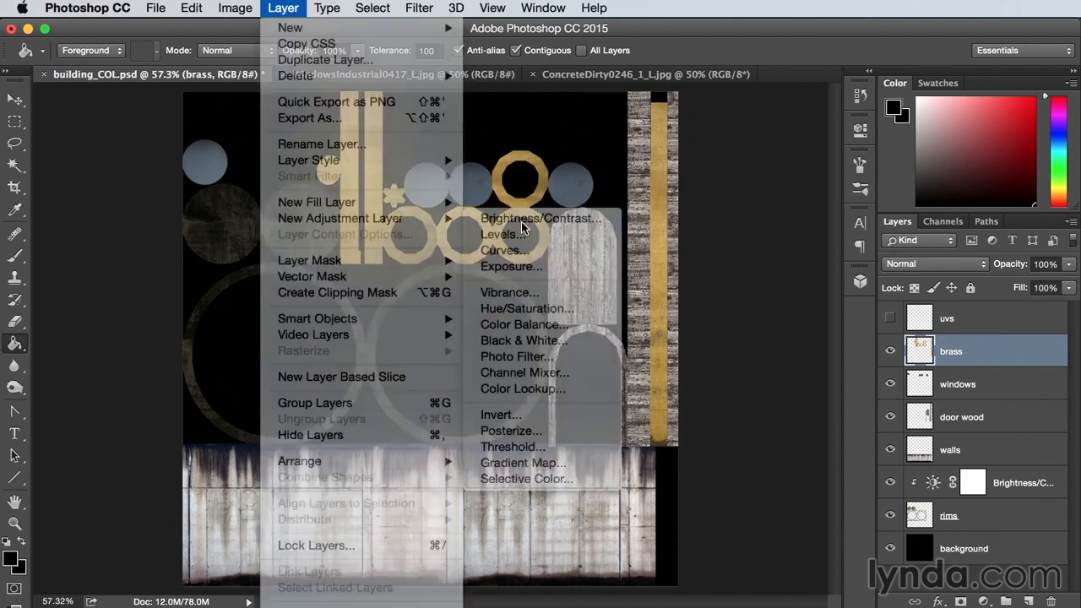
left_click(573, 417)
left_click(858, 391)
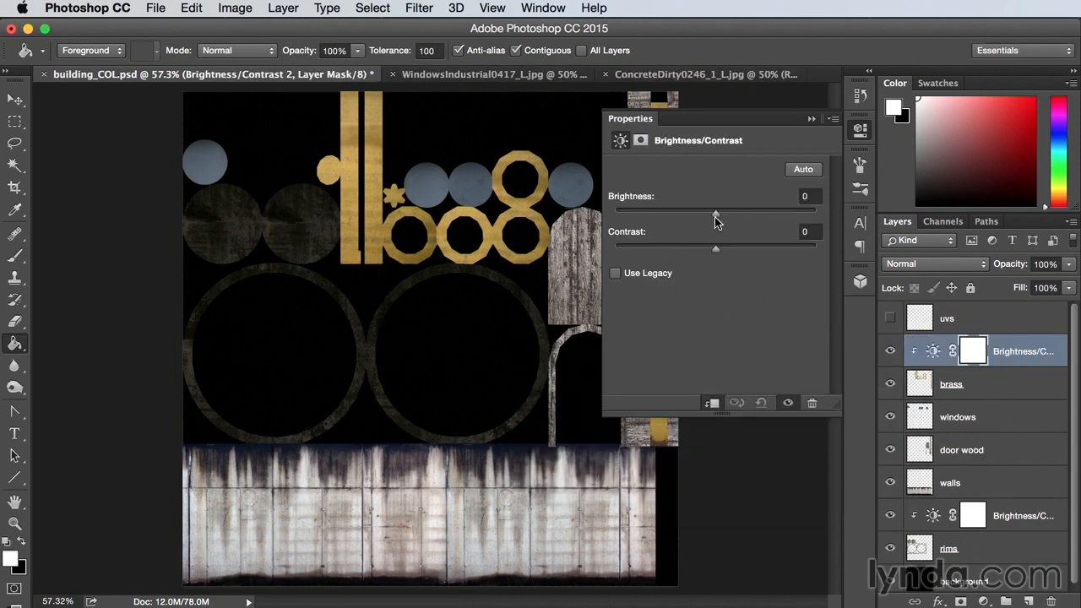
left_click_drag(716, 213, 650, 225)
left_click(758, 316)
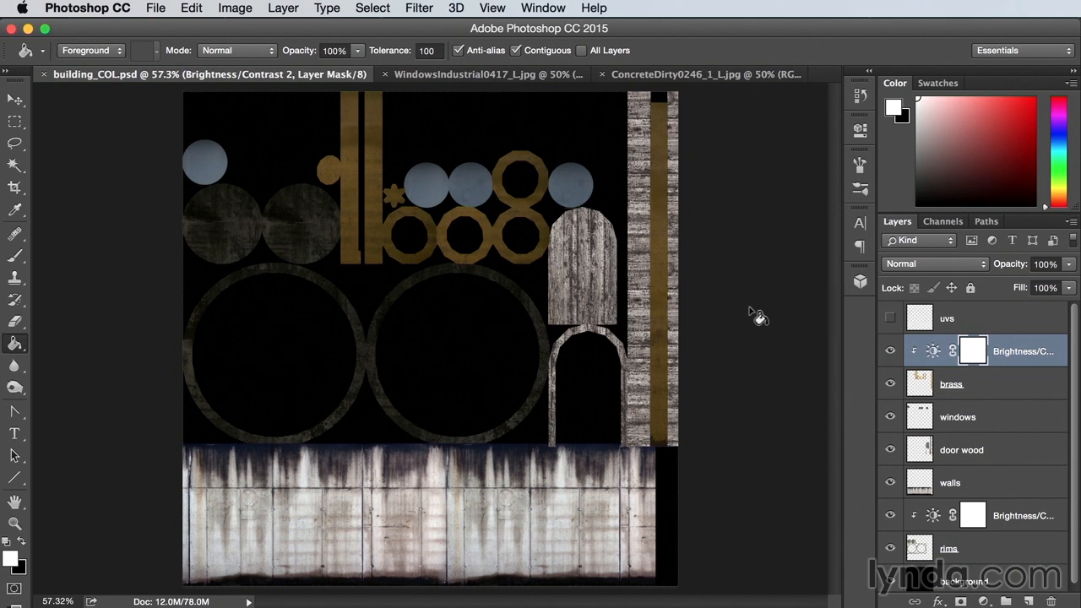
- Export the texture as the 2048 x 2048 PNG file building_COL.png in the textures folder
left_click(155, 10)
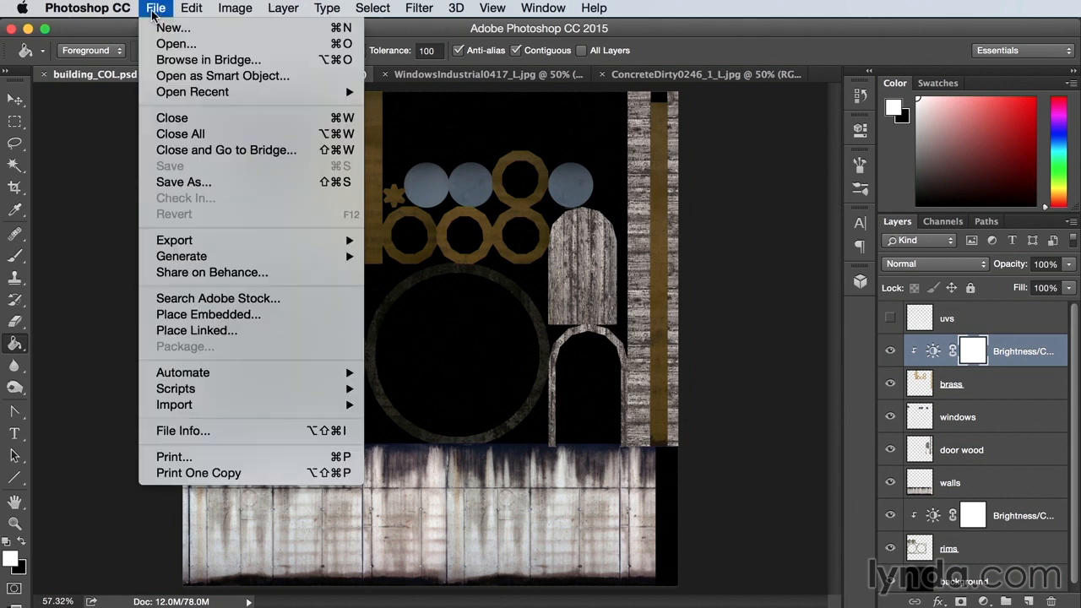
mouse_move(192, 243)
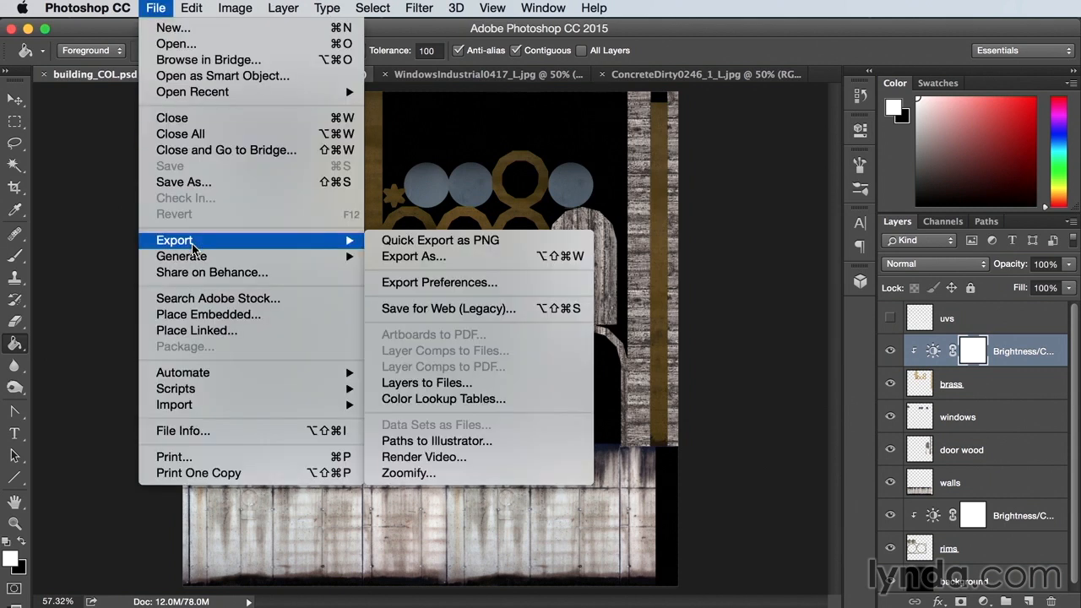
left_click(436, 257)
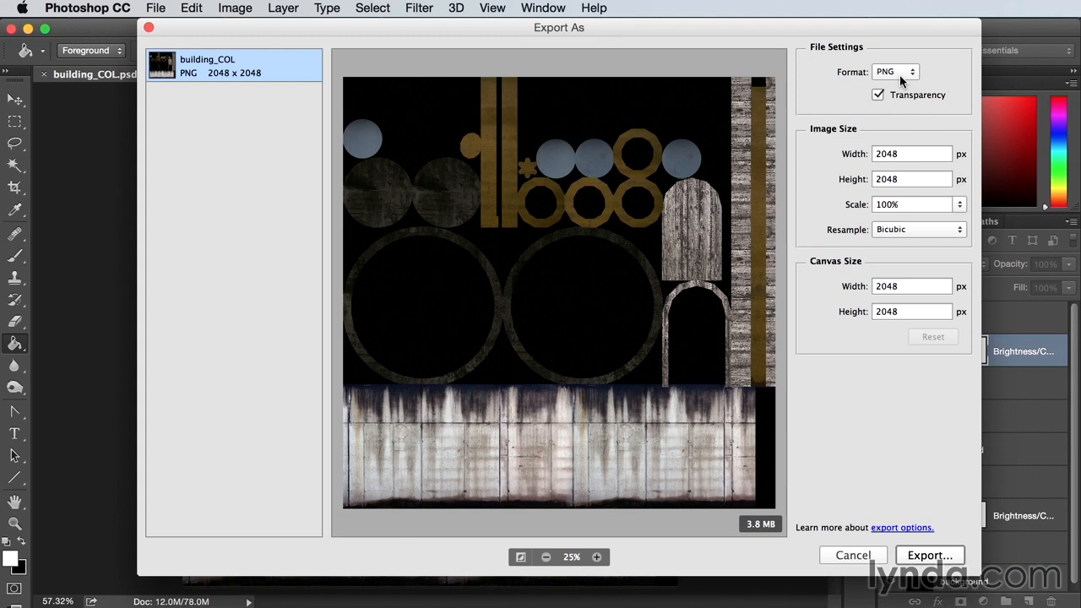
left_click(932, 556)
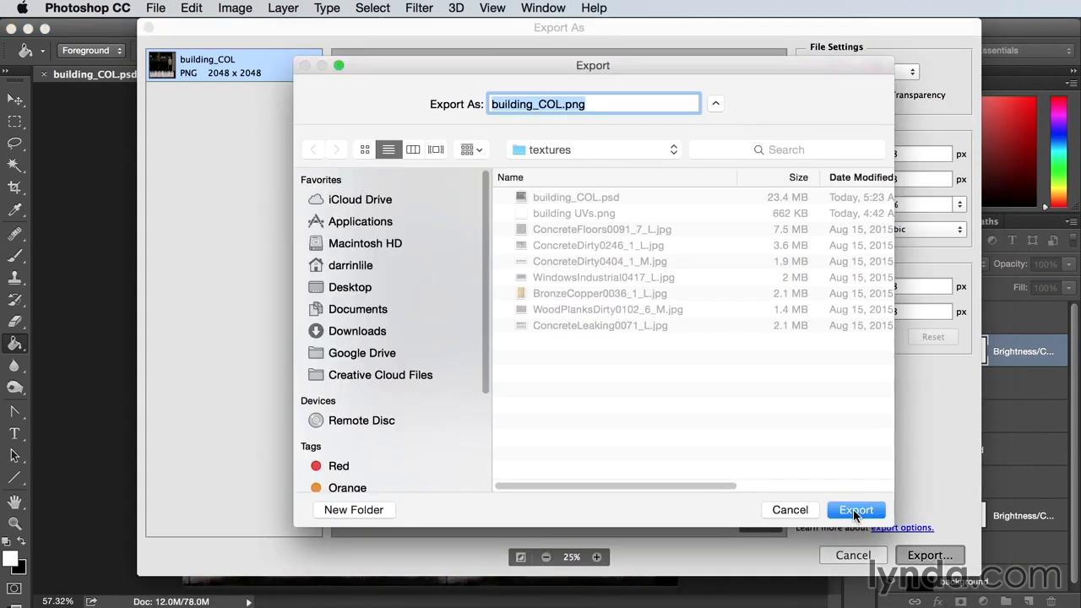
left_click(855, 510)
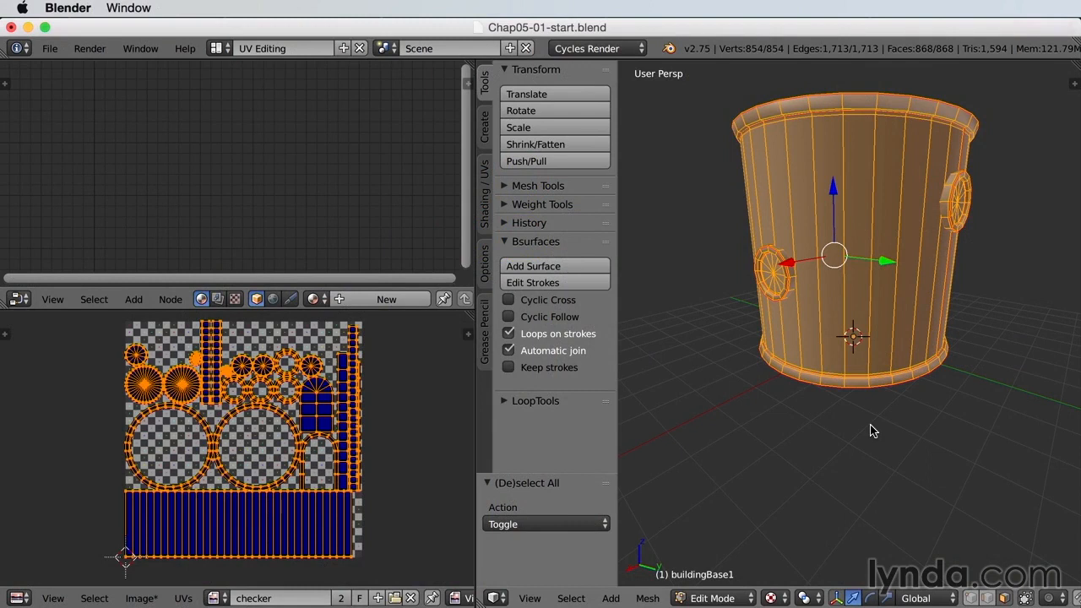
- Switch to Blender, put the building model in Object Mode and create a new material for it named building
key("Tab")
left_click_drag(905, 425, 640, 426)
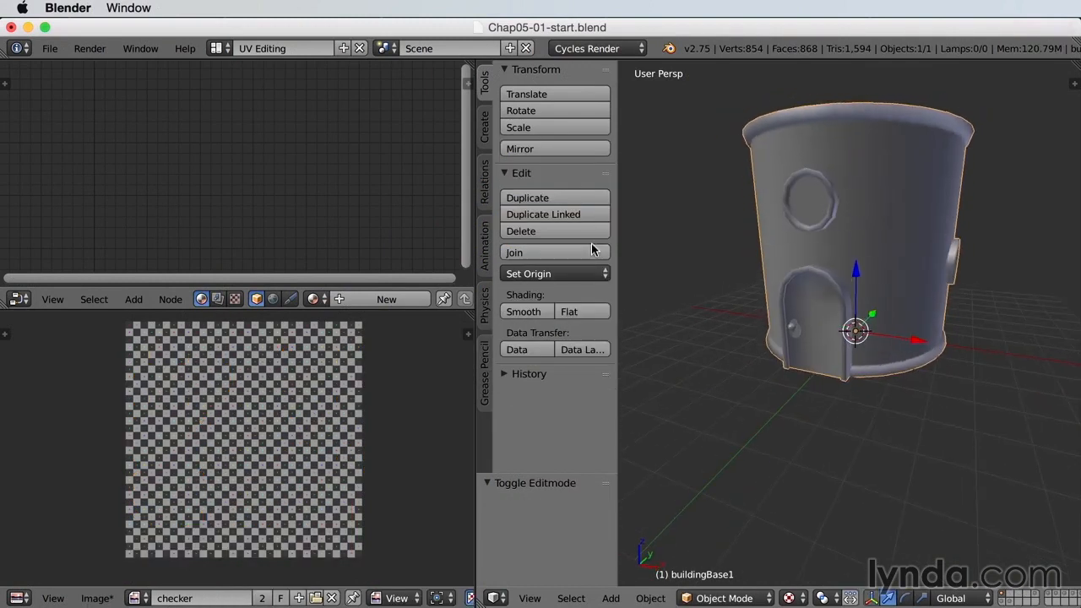
left_click(376, 302)
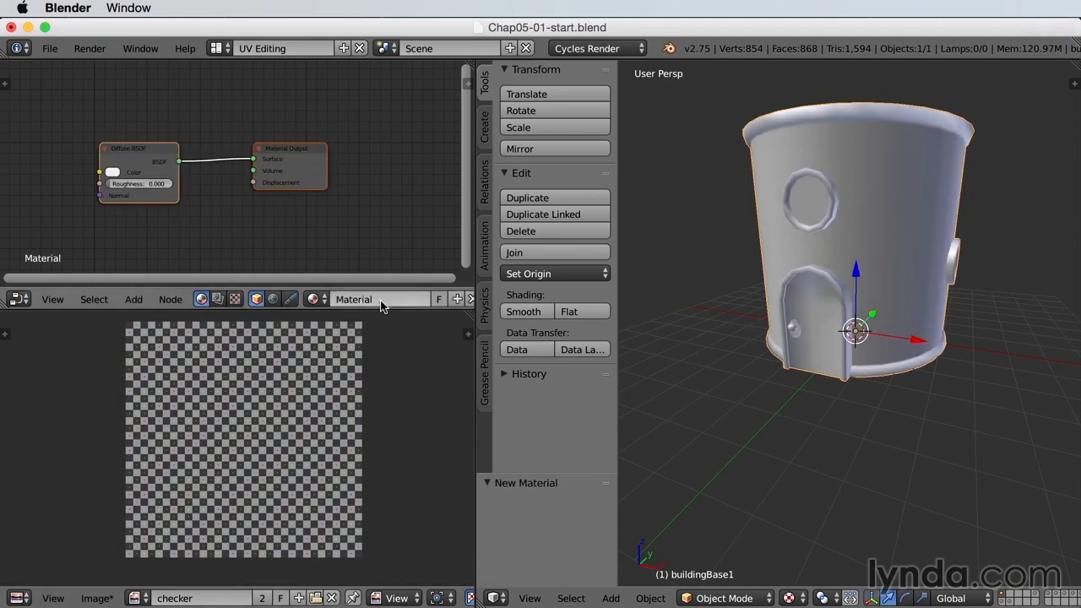
left_click(380, 302)
type("build")
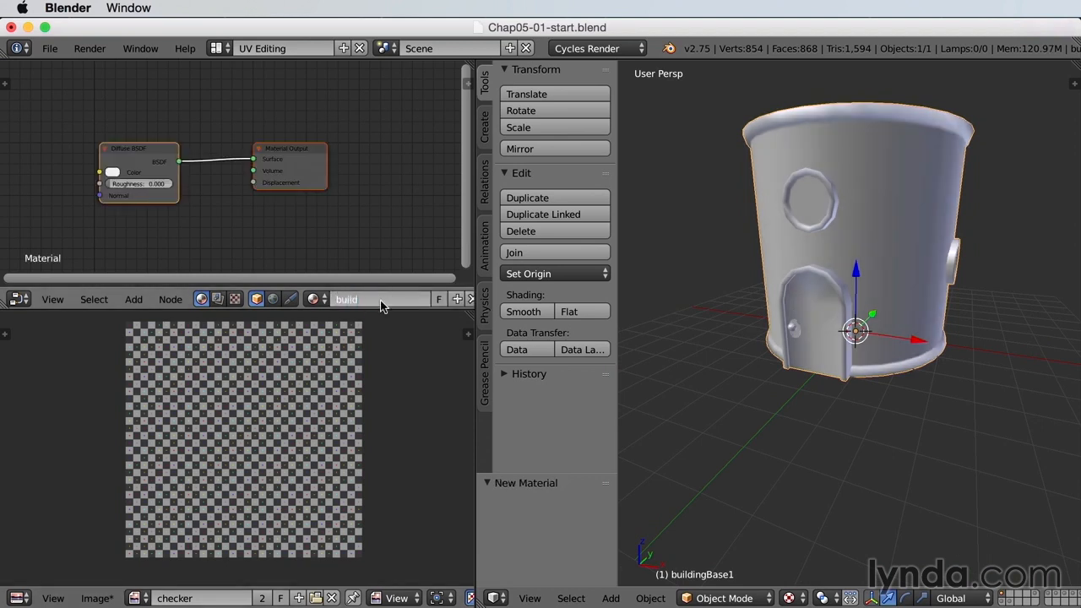
key("Return")
- Spread out the material's nodes and link the Color output of a new Image Texture node to the Diffuse BSDF's Color input
left_click_drag(285, 163, 358, 205)
left_click_drag(135, 150, 232, 100)
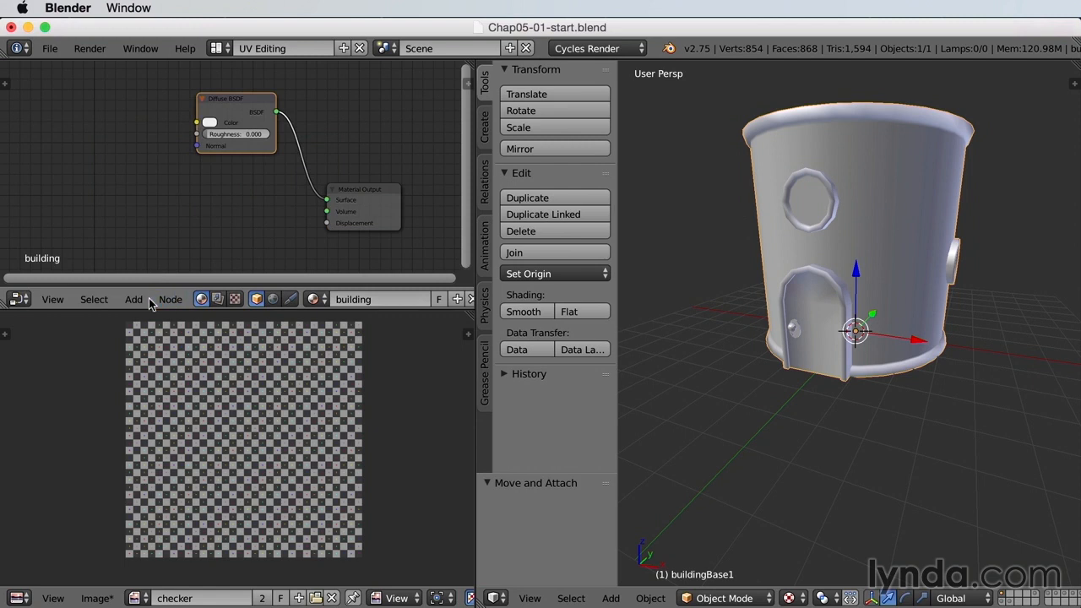
left_click(133, 299)
mouse_move(160, 212)
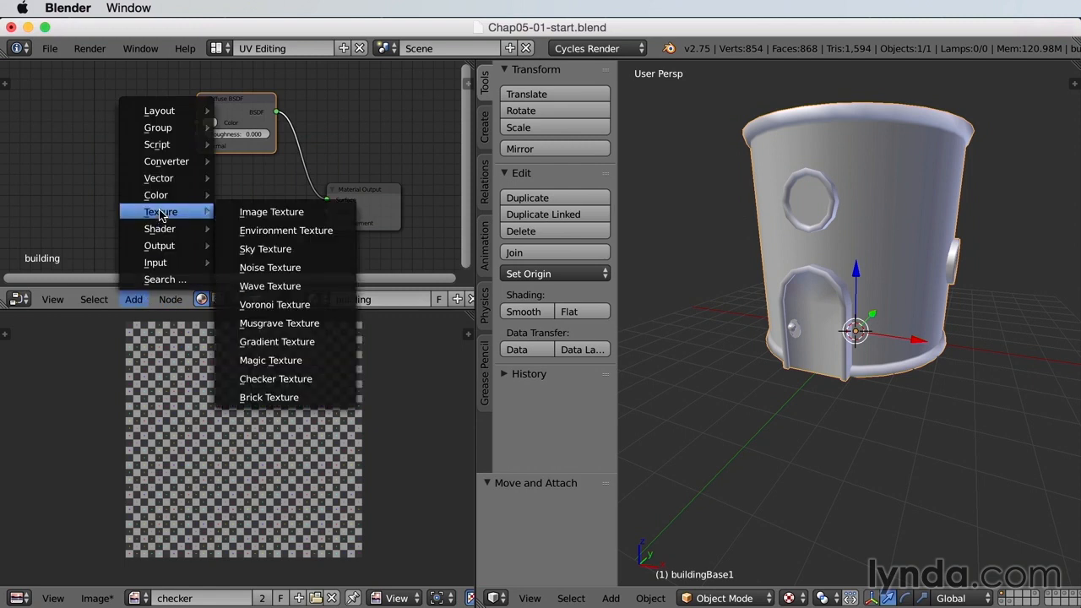
left_click(246, 213)
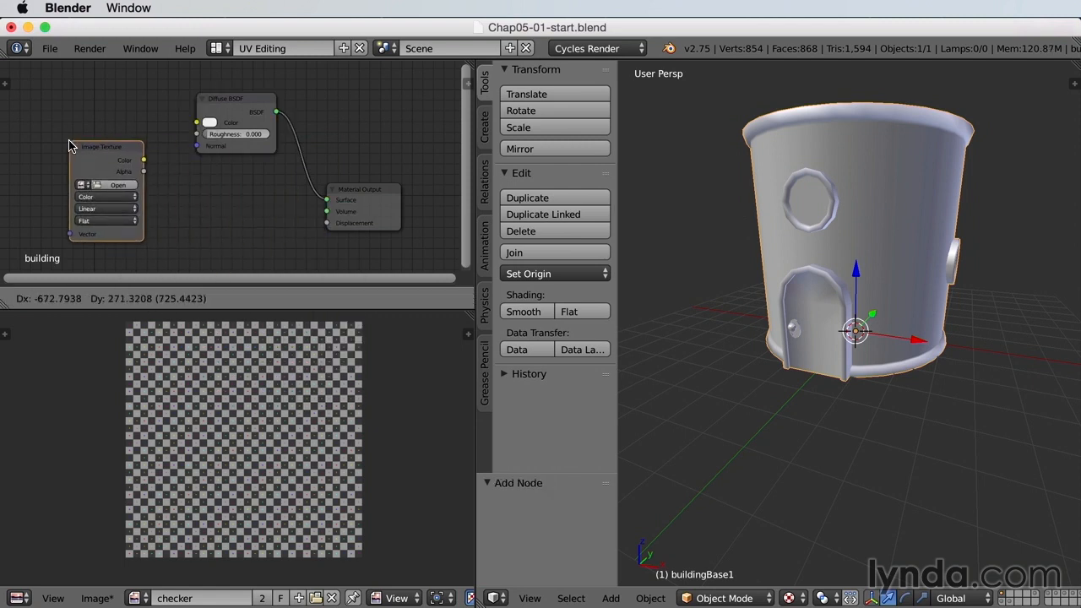
left_click(70, 146)
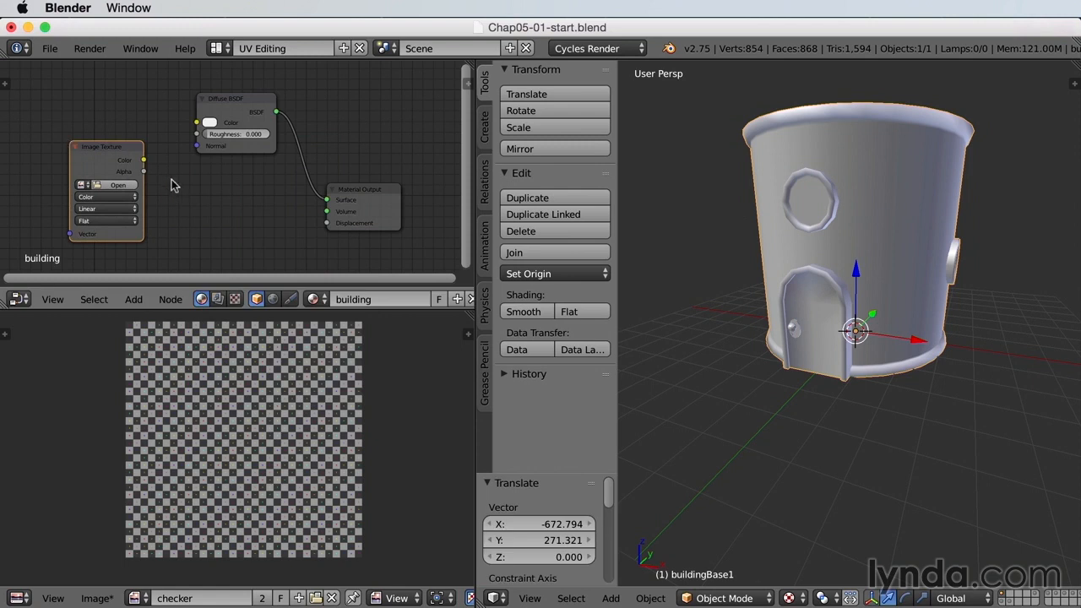
left_click_drag(146, 162, 197, 124)
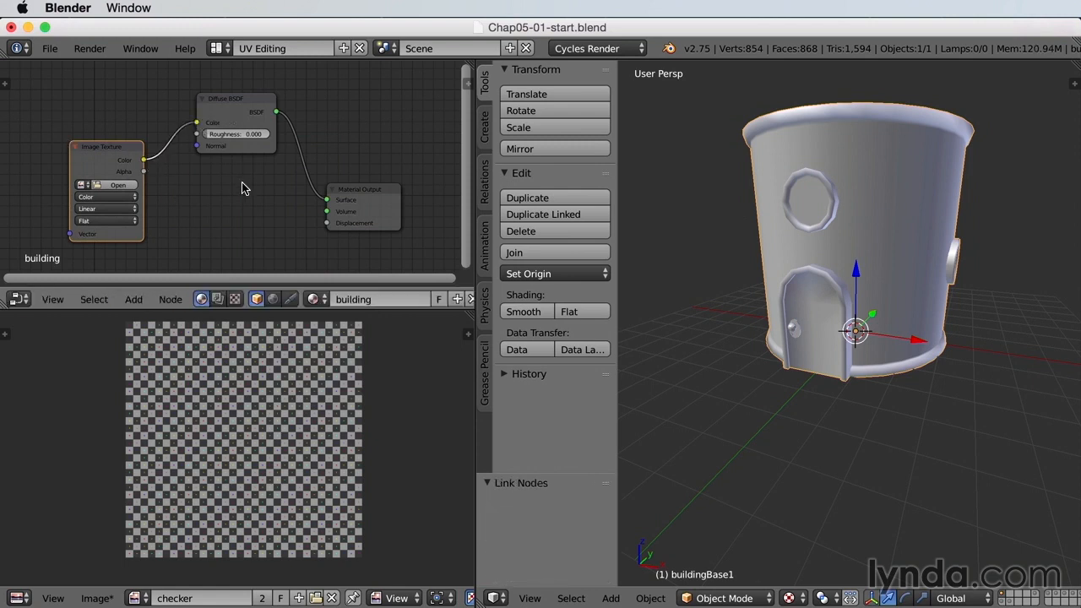
- Load building_COL.png from the textures folder into the Image Texture node
left_click(118, 184)
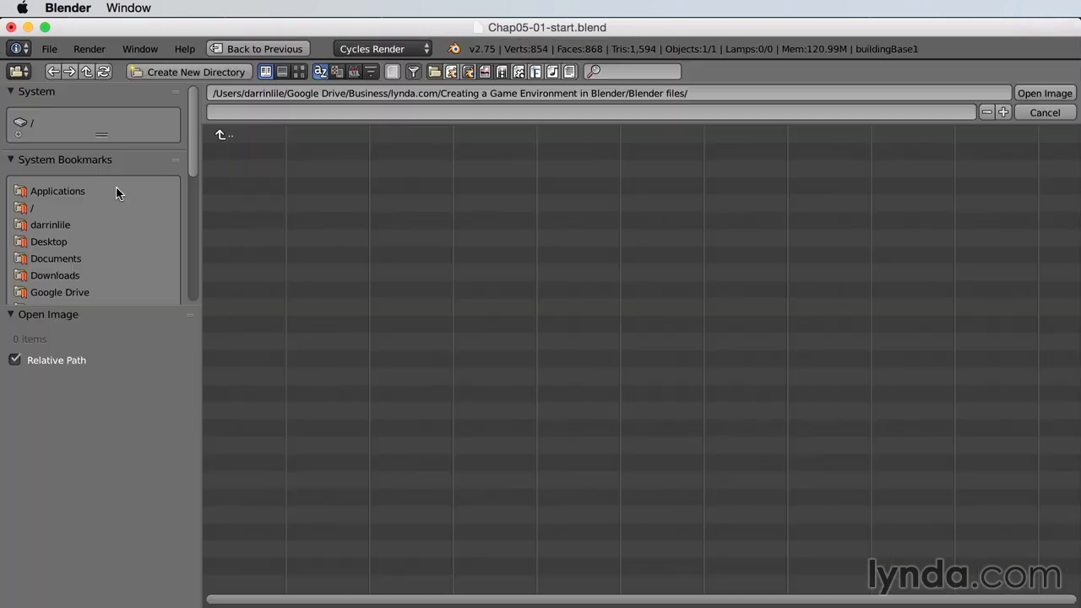
left_click(229, 137)
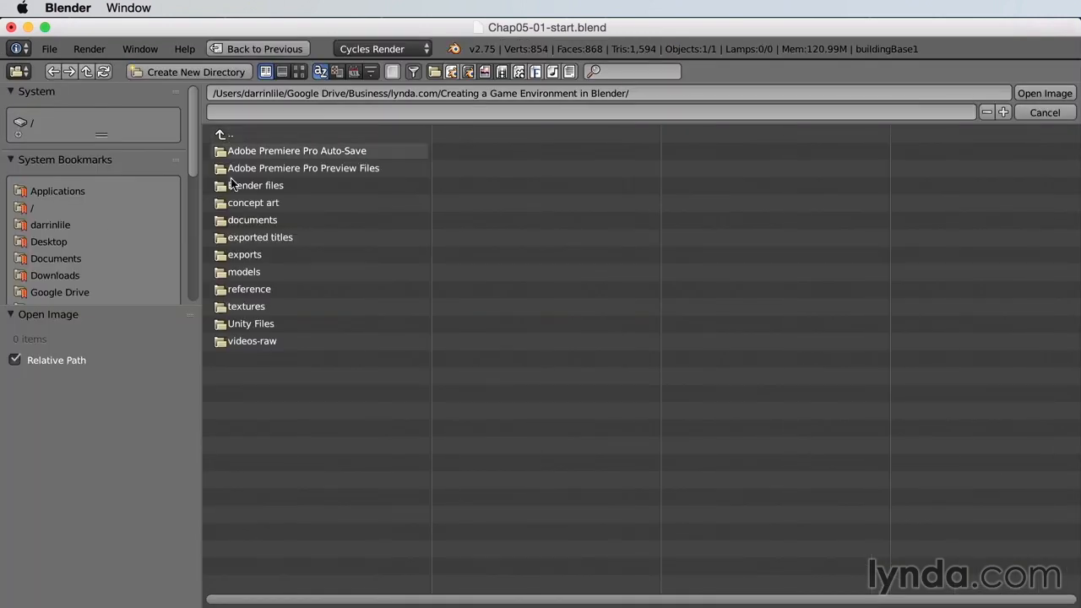
left_click(248, 306)
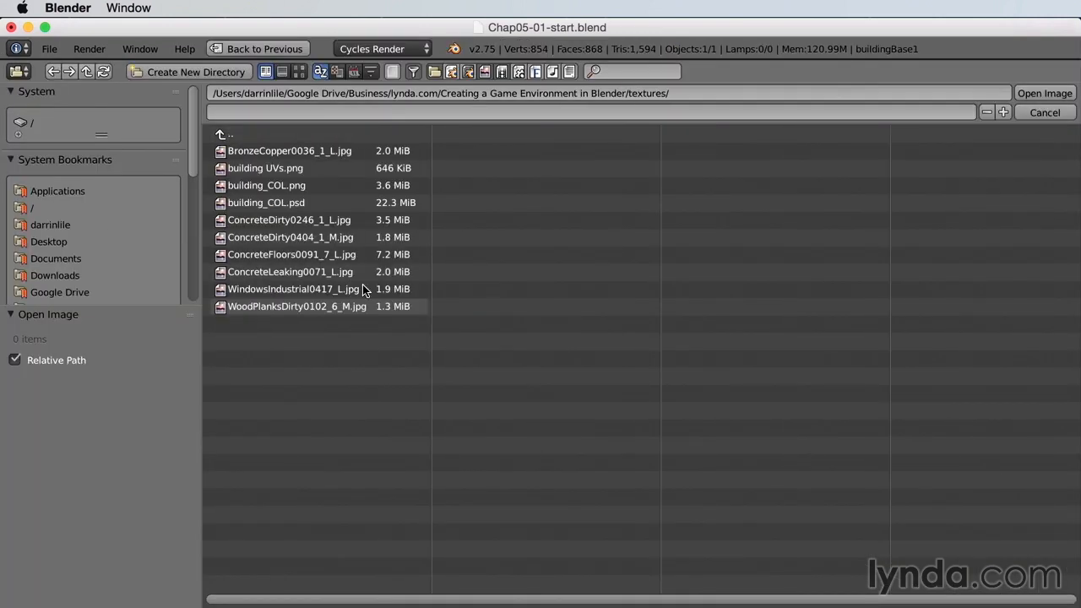
left_click(302, 188)
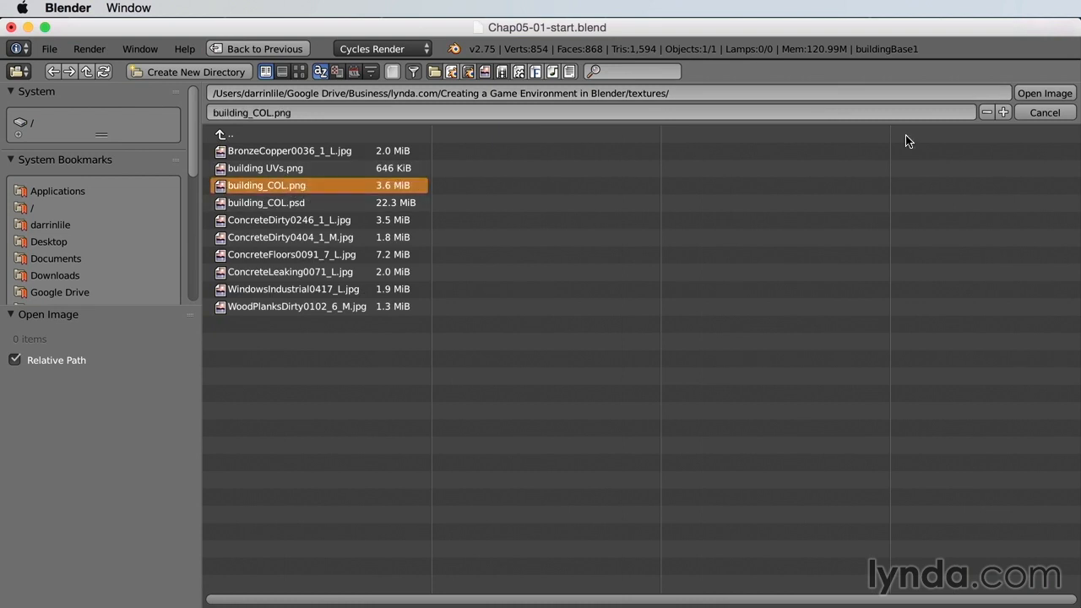
left_click(1047, 94)
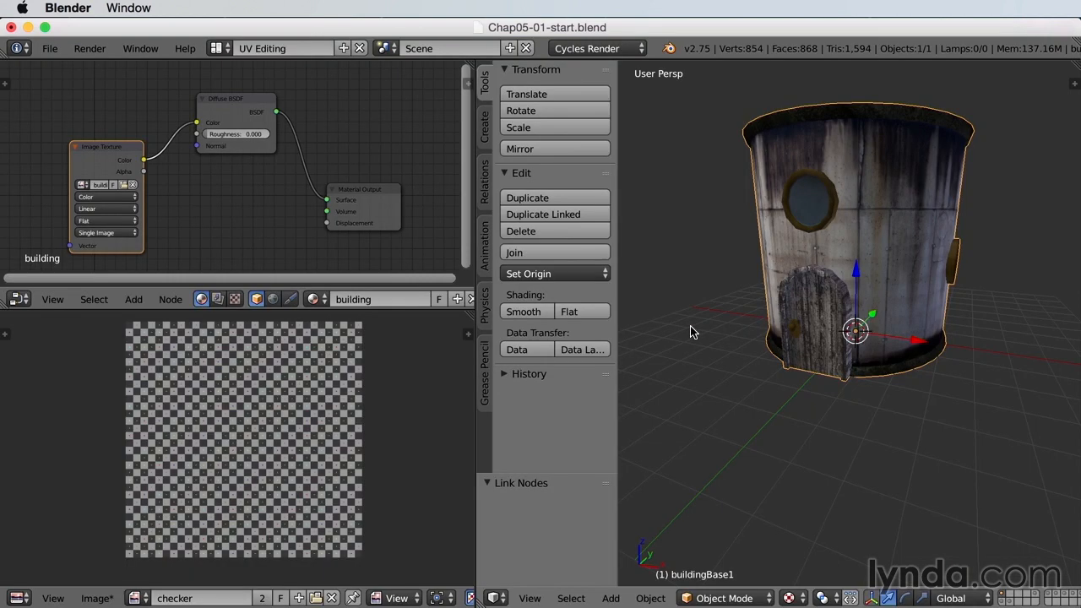